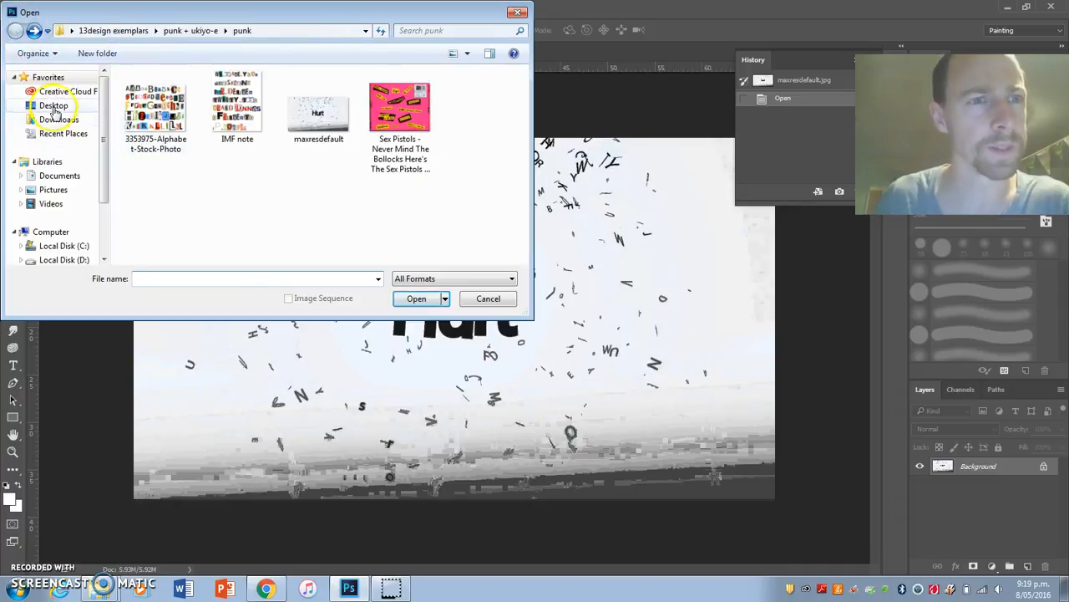
- Open all six scanned images from the Desktop folder 13design exemplars > poster elements > Ukiyo + Punk
{"action": "left_click", "coordinate": [53, 105]}
{"action": "left_click_drag", "start_coordinate": [526, 112], "coordinate": [533, 134]}
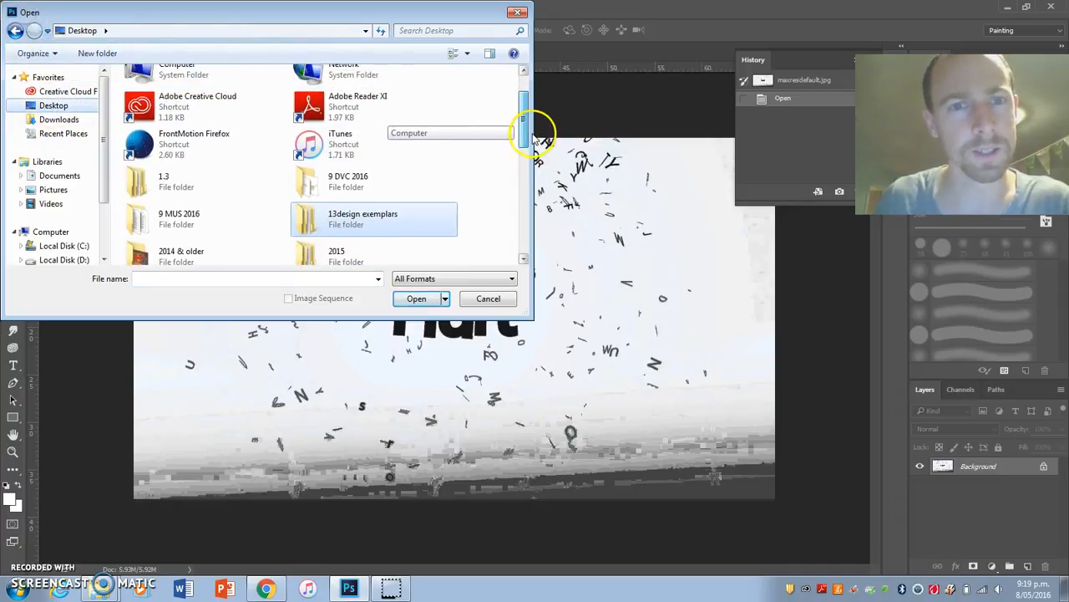
{"action": "double_click", "coordinate": [362, 216]}
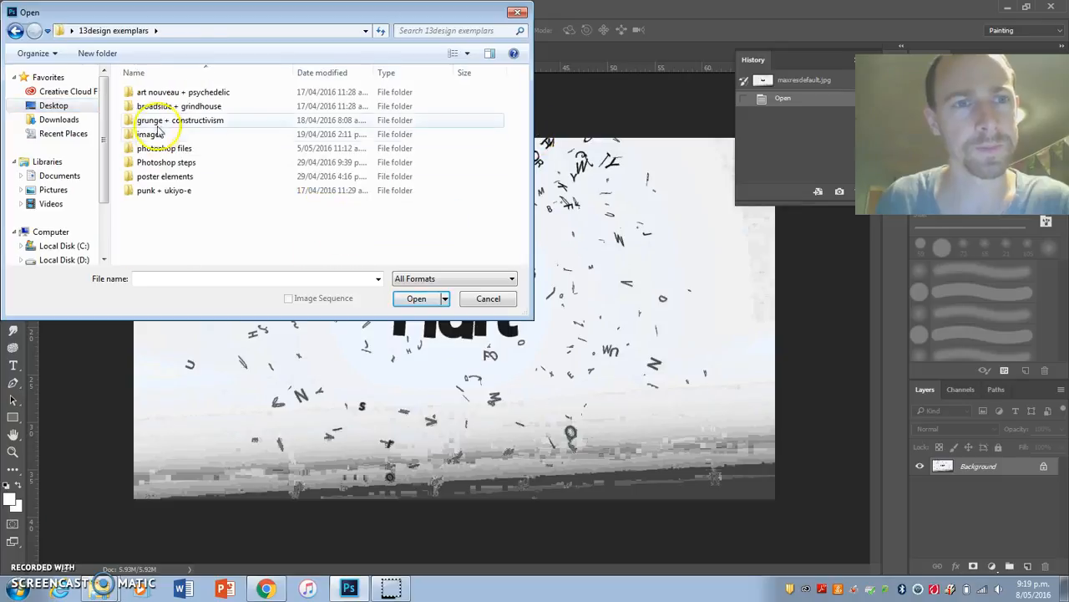
{"action": "double_click", "coordinate": [159, 178]}
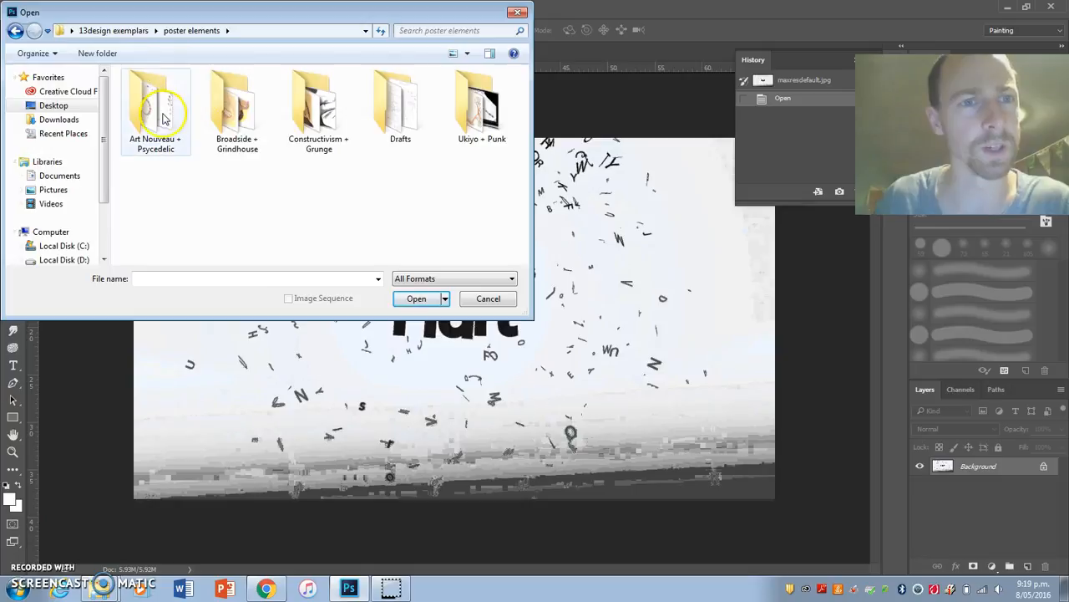
{"action": "double_click", "coordinate": [504, 117]}
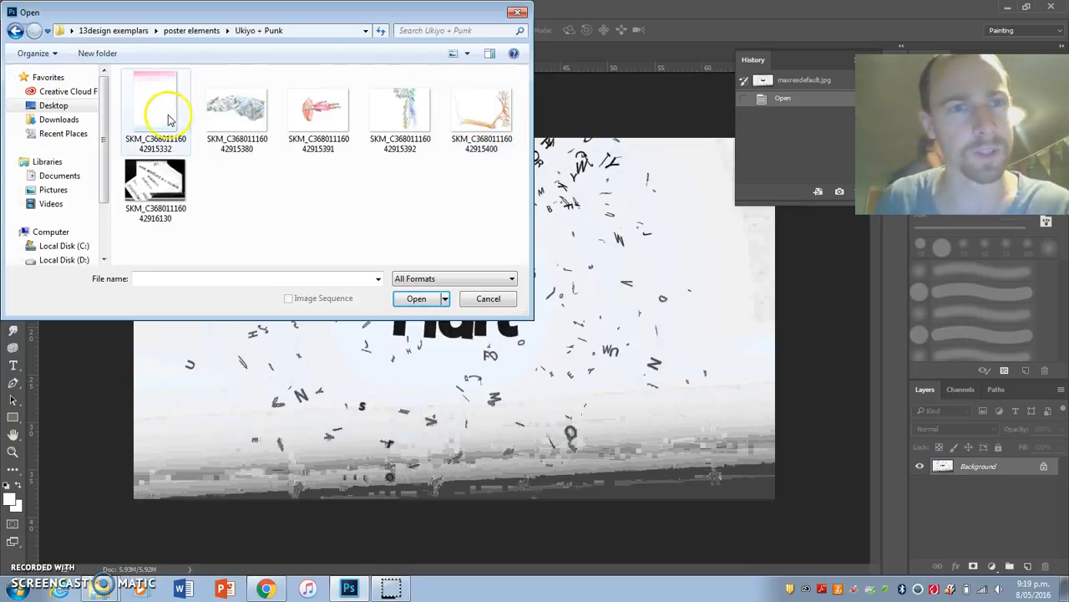
{"action": "left_click", "coordinate": [159, 116]}
{"action": "left_click", "coordinate": [146, 179], "text": "ctrl"}
{"action": "key", "text": "ctrl+a"}
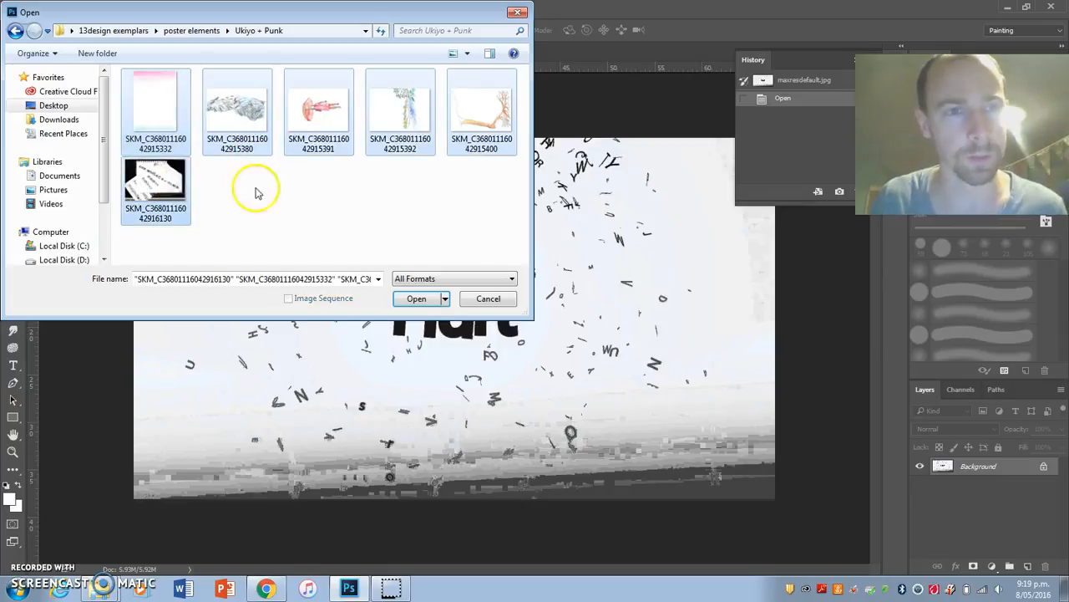
{"action": "left_click", "coordinate": [416, 299]}
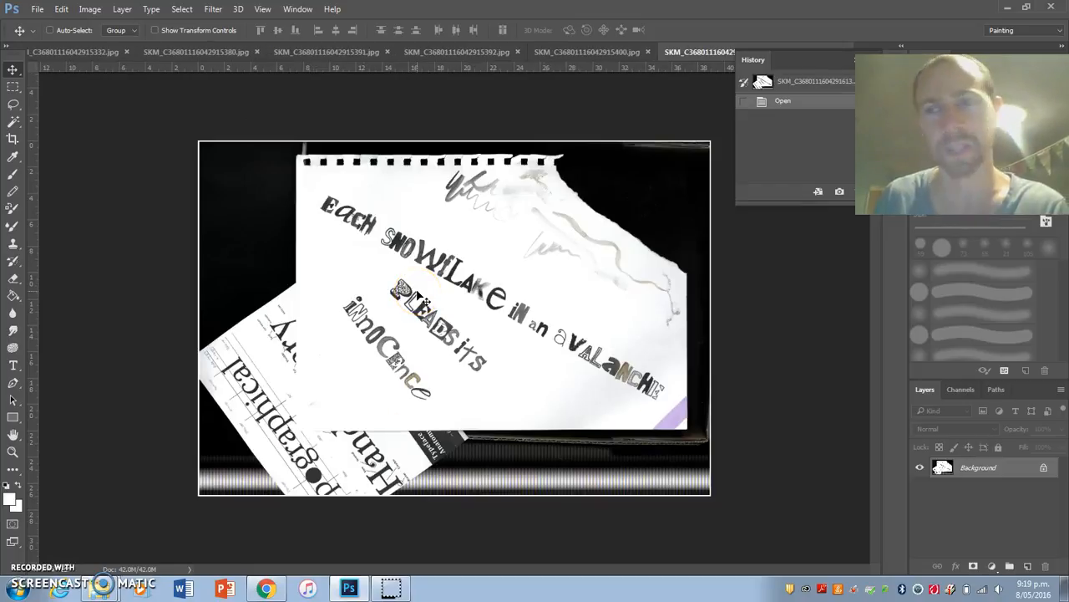
- Create a new blank A3 International Paper document, 297 x 420 mm at 300 pixels/inch with a white background
{"action": "left_click", "coordinate": [184, 52]}
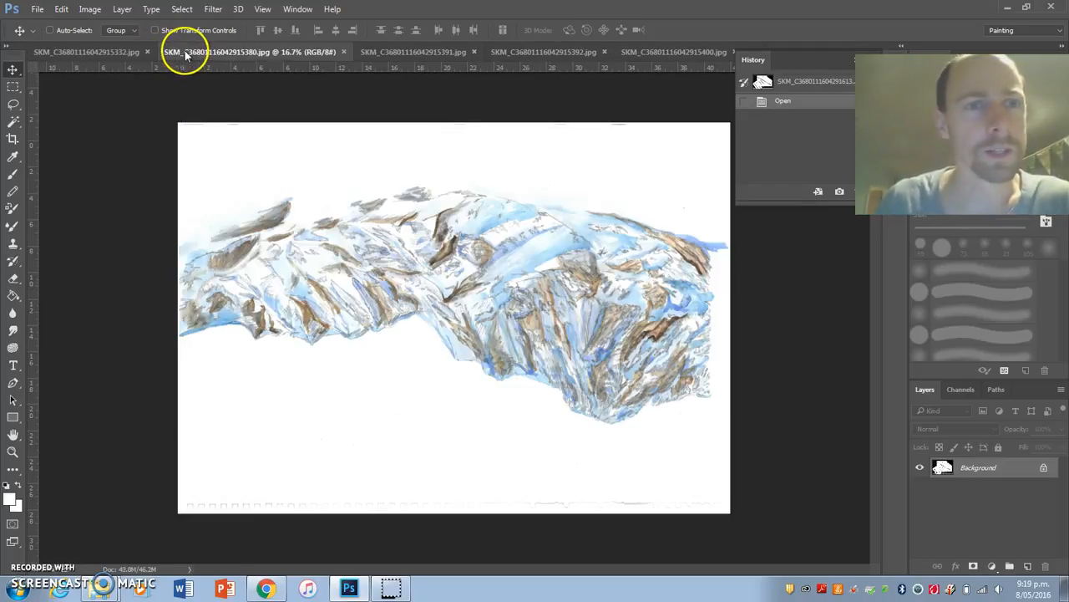
{"action": "left_click", "coordinate": [37, 9]}
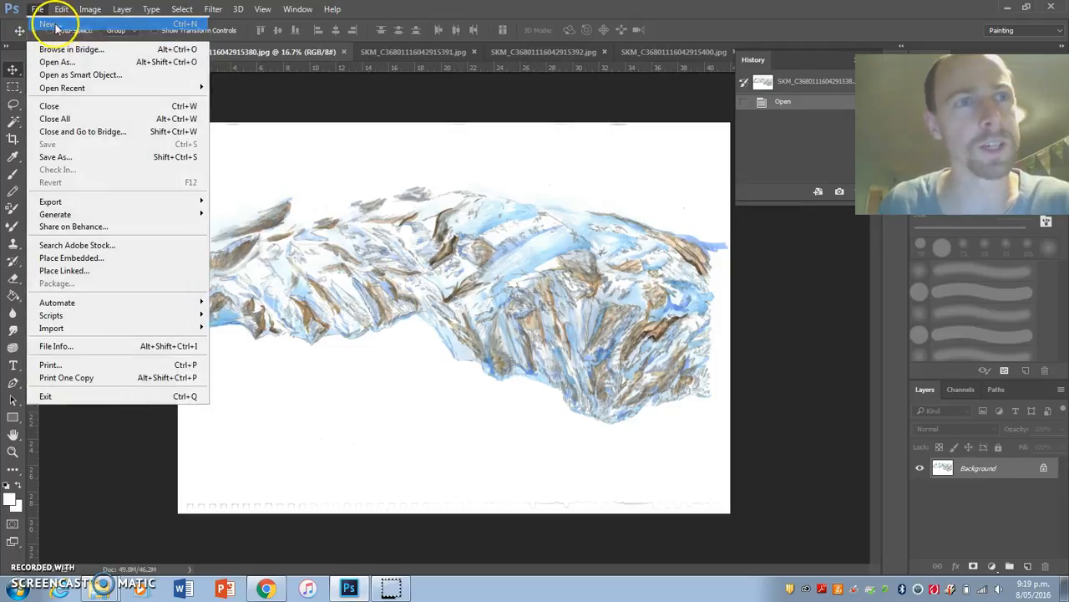
{"action": "key", "text": "ctrl+n"}
{"action": "left_click", "coordinate": [489, 149]}
{"action": "left_click", "coordinate": [462, 191]}
{"action": "left_click", "coordinate": [671, 134]}
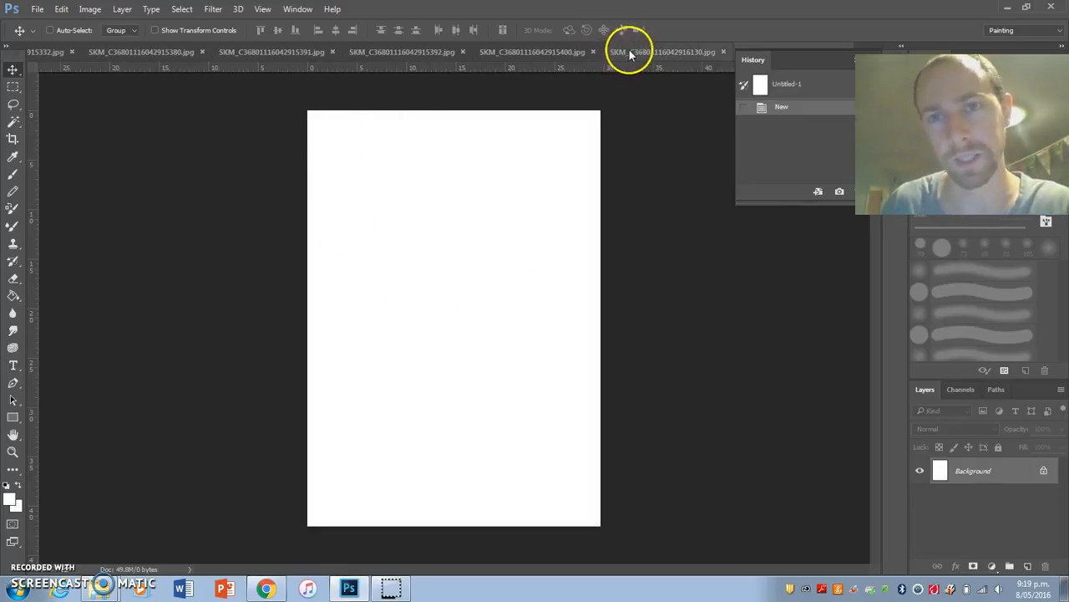
{"action": "left_click", "coordinate": [34, 10]}
{"action": "left_click", "coordinate": [35, 10]}
{"action": "left_click", "coordinate": [35, 10]}
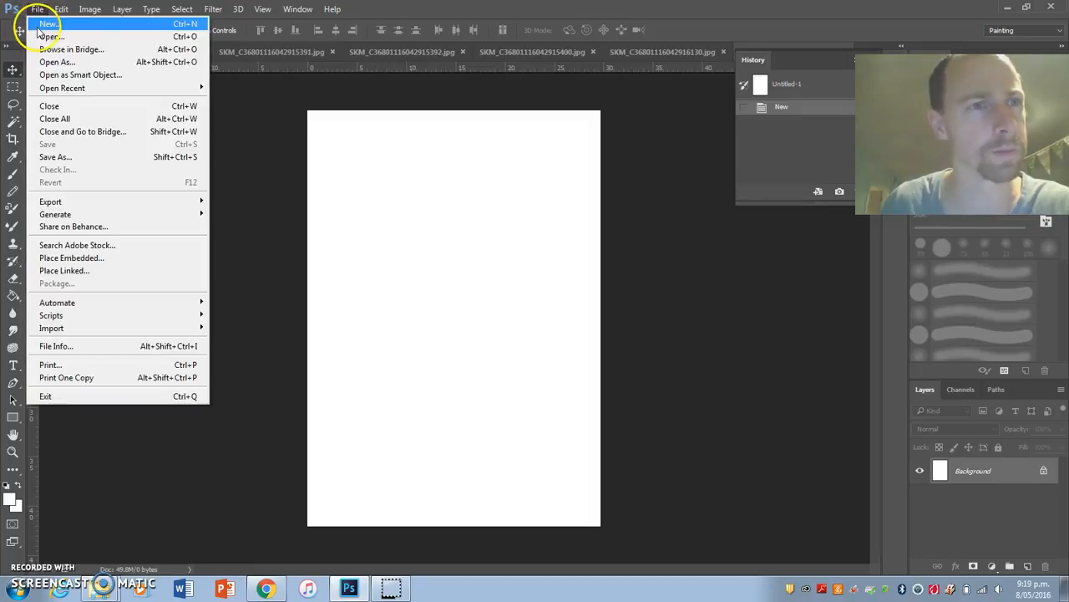
{"action": "left_click", "coordinate": [47, 26]}
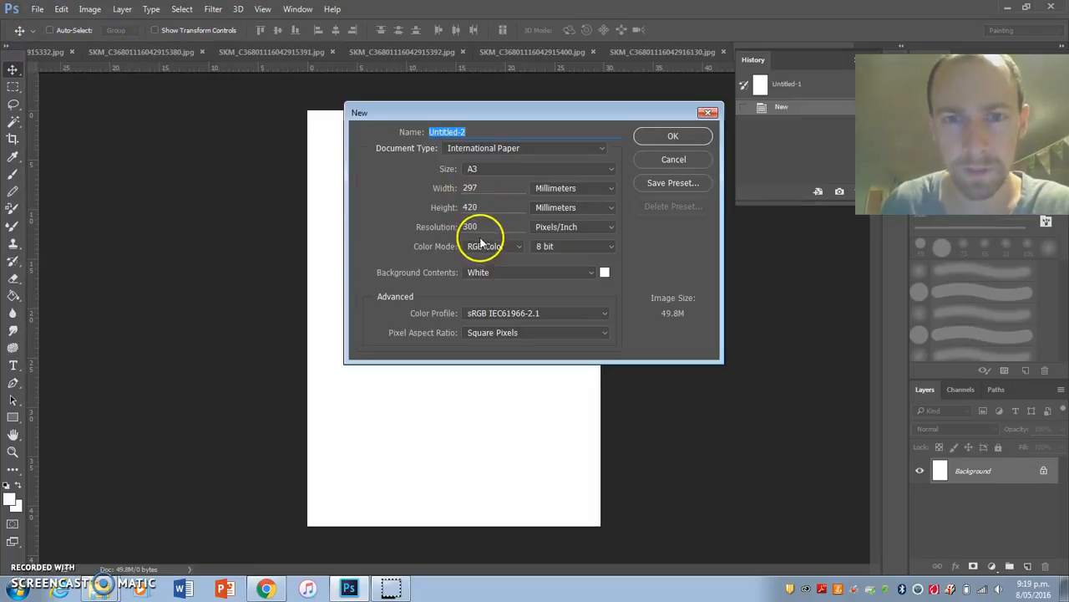
{"action": "left_click", "coordinate": [655, 159]}
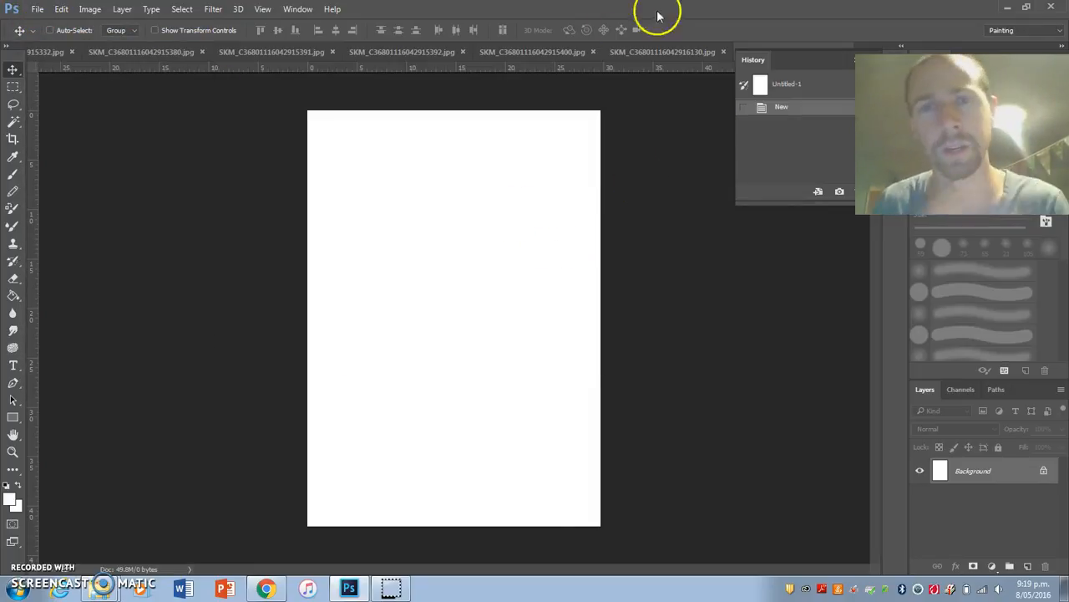
- Cut the entire pink and blue gradient from the scan SKM_C36801116042915332.jpg and close that file without saving
{"action": "left_click", "coordinate": [633, 52]}
{"action": "left_click", "coordinate": [592, 53]}
{"action": "left_click", "coordinate": [476, 53]}
{"action": "left_click", "coordinate": [351, 52]}
{"action": "left_click", "coordinate": [222, 52]}
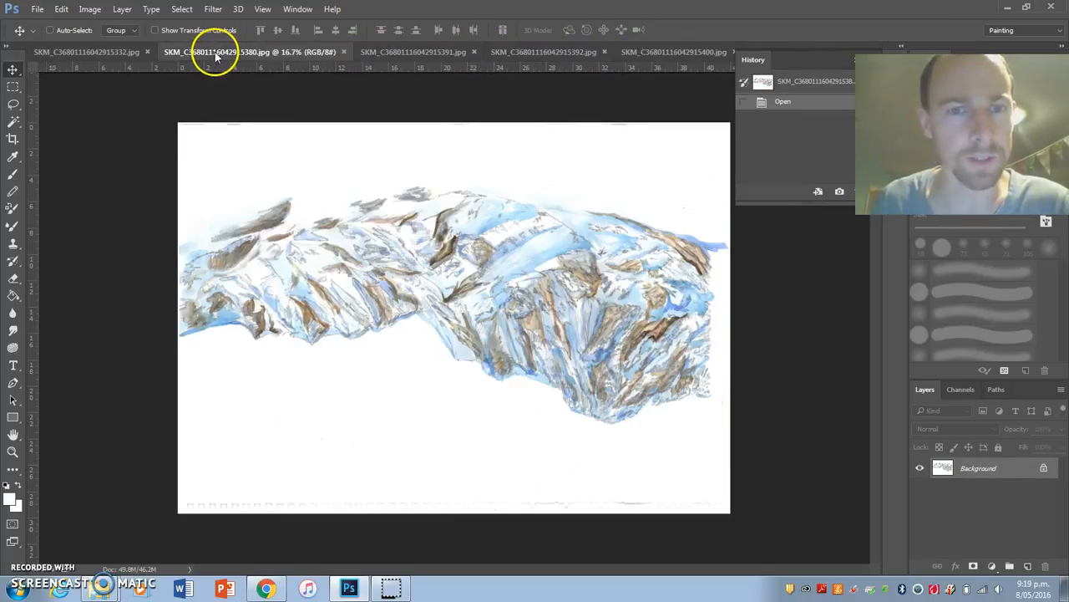
{"action": "left_click", "coordinate": [116, 53]}
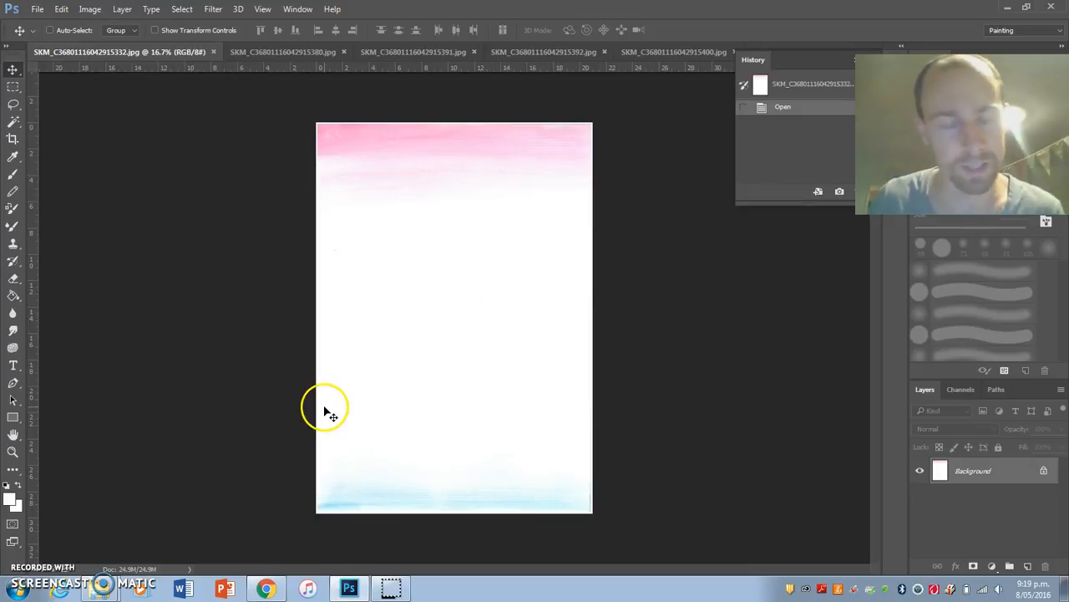
{"action": "key", "text": "ctrl+a"}
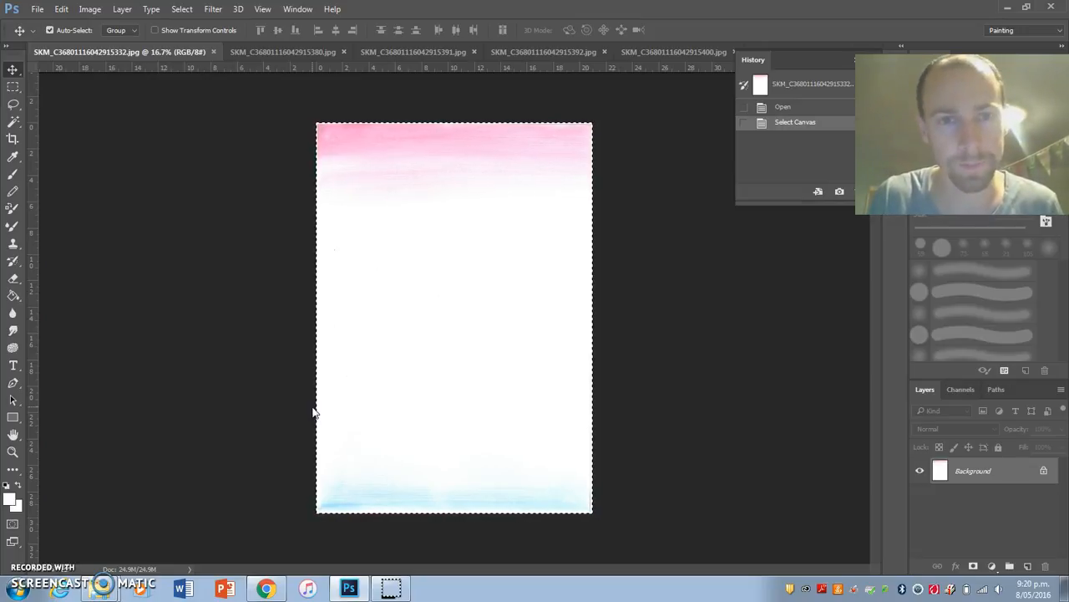
{"action": "key", "text": "ctrl+a"}
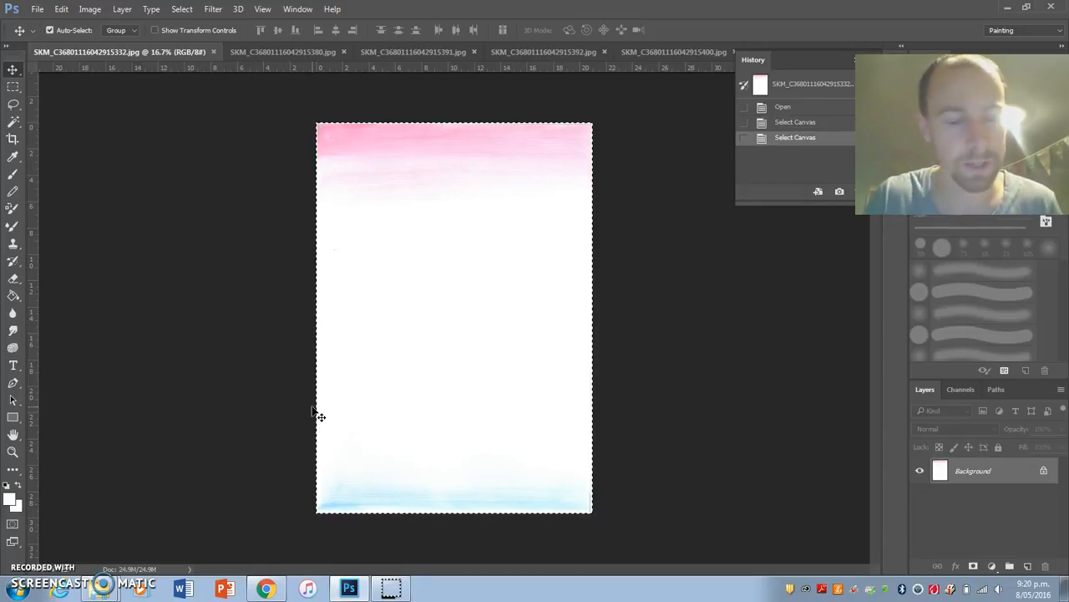
{"action": "key", "text": "ctrl+x"}
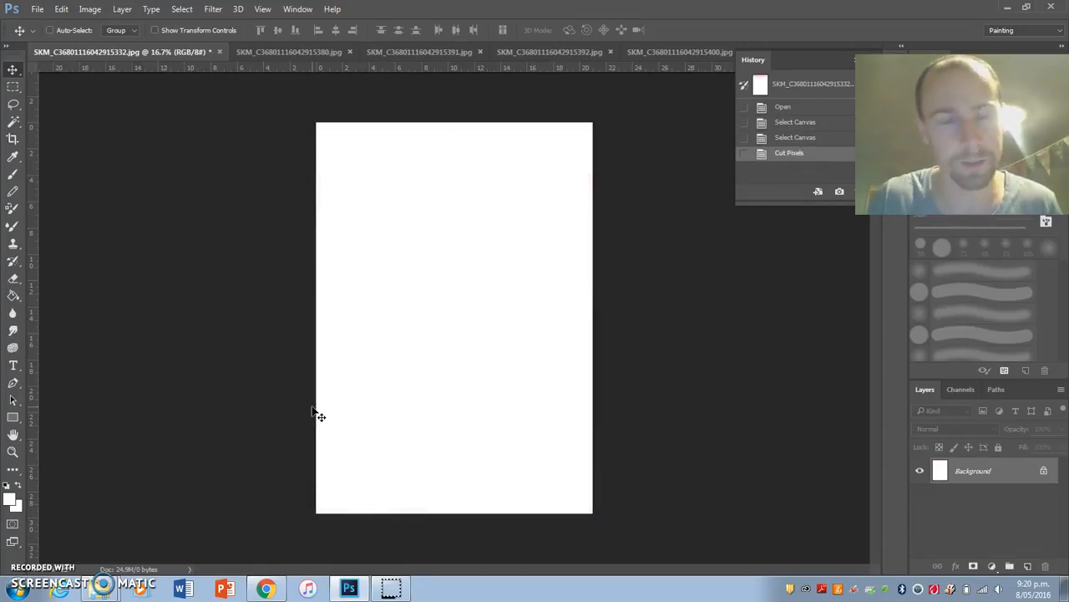
{"action": "left_click", "coordinate": [220, 52]}
{"action": "left_click", "coordinate": [558, 232]}
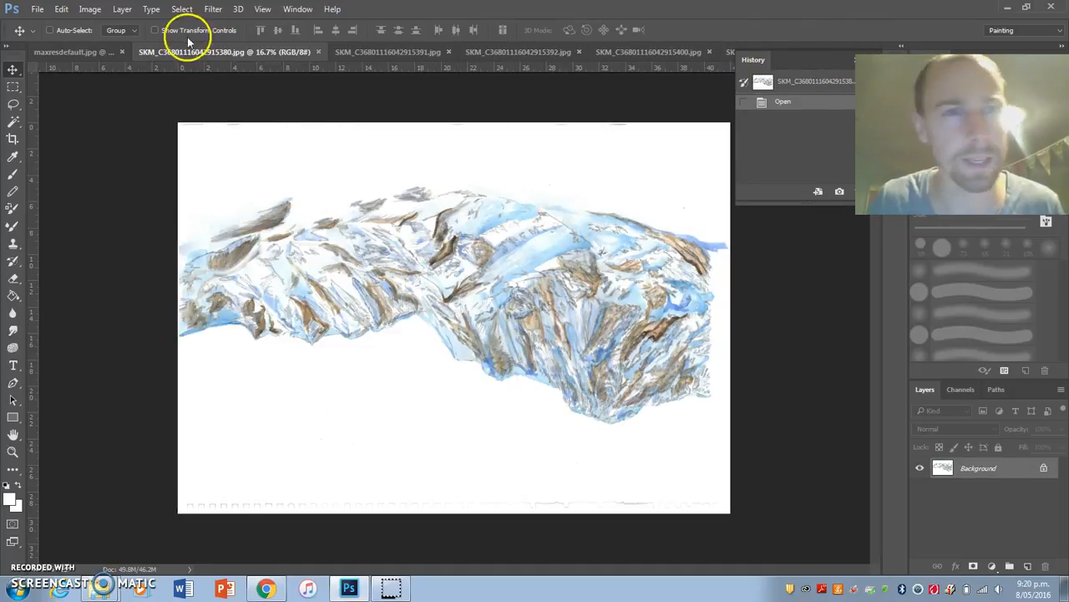
- Paste the gradient into the blank A3 document and hide the white Background layer
{"action": "left_click", "coordinate": [67, 54]}
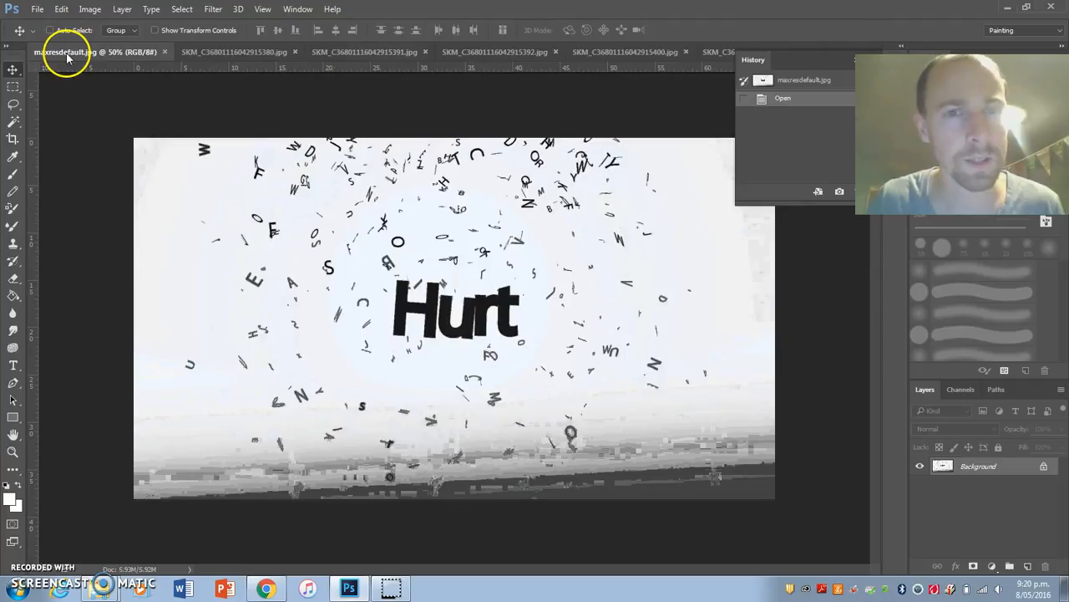
{"action": "left_click", "coordinate": [729, 52]}
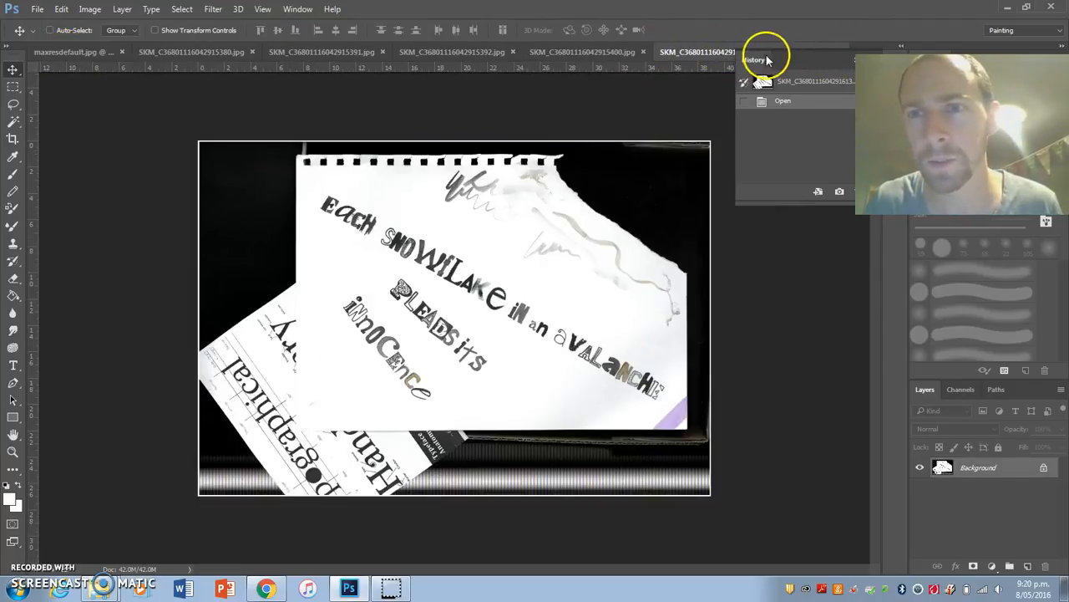
{"action": "left_click", "coordinate": [852, 61]}
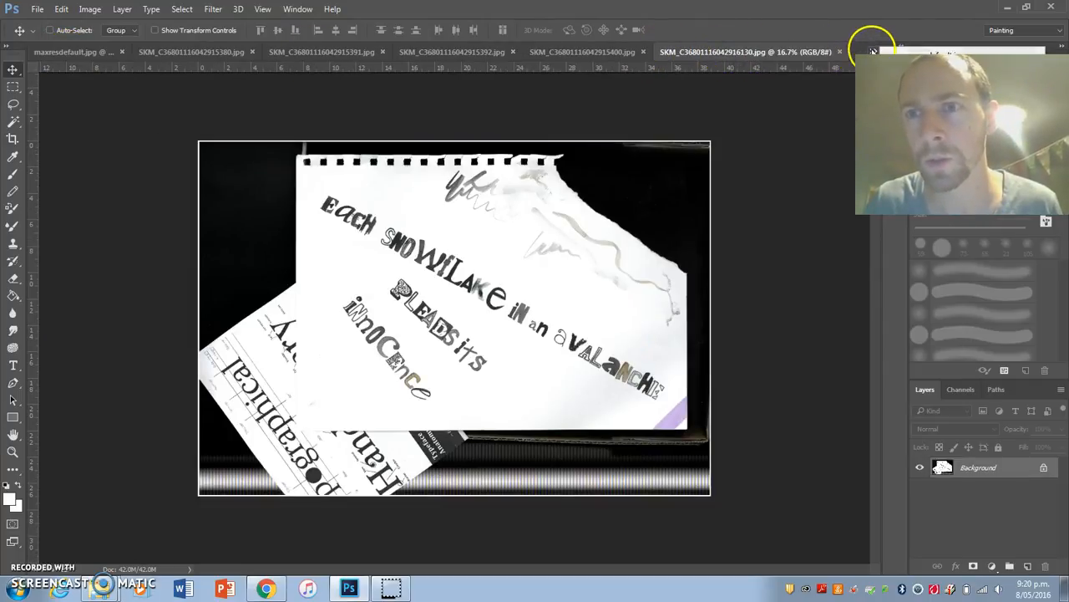
{"action": "left_click", "coordinate": [928, 143]}
{"action": "key", "text": "ctrl+v"}
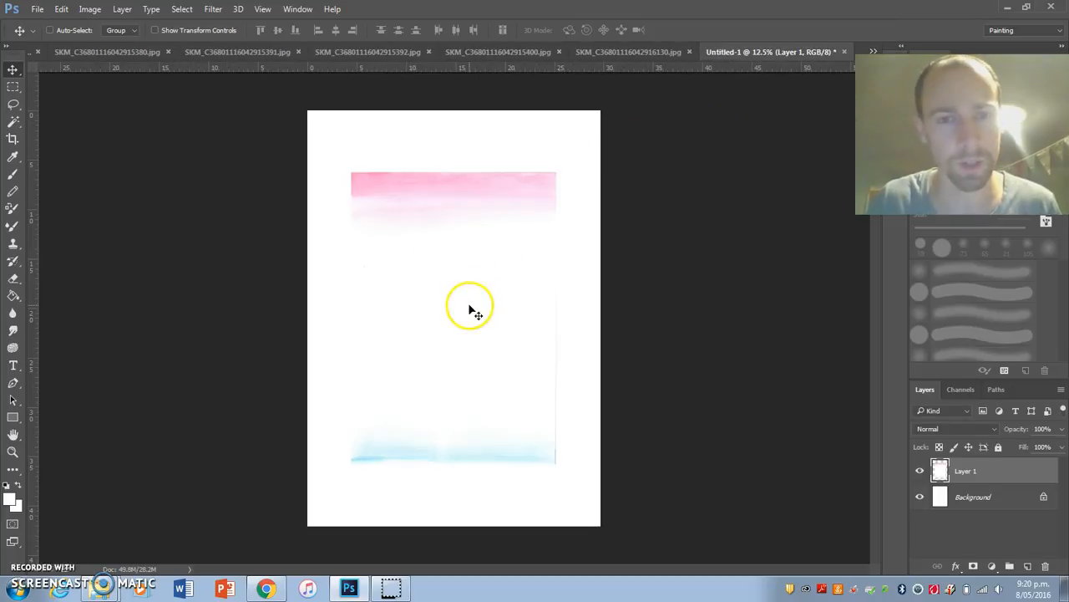
{"action": "left_click", "coordinate": [921, 499]}
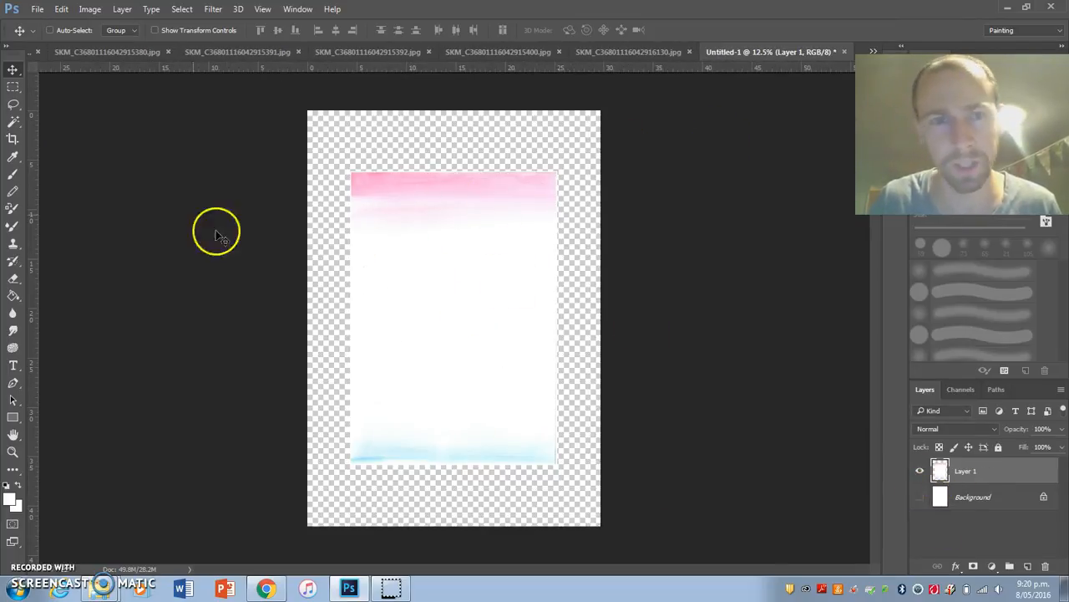
- Move the pasted gradient layer into the upper-left corner of the page
{"action": "left_click_drag", "start_coordinate": [430, 301], "coordinate": [387, 238]}
{"action": "key", "text": "ctrl+t"}
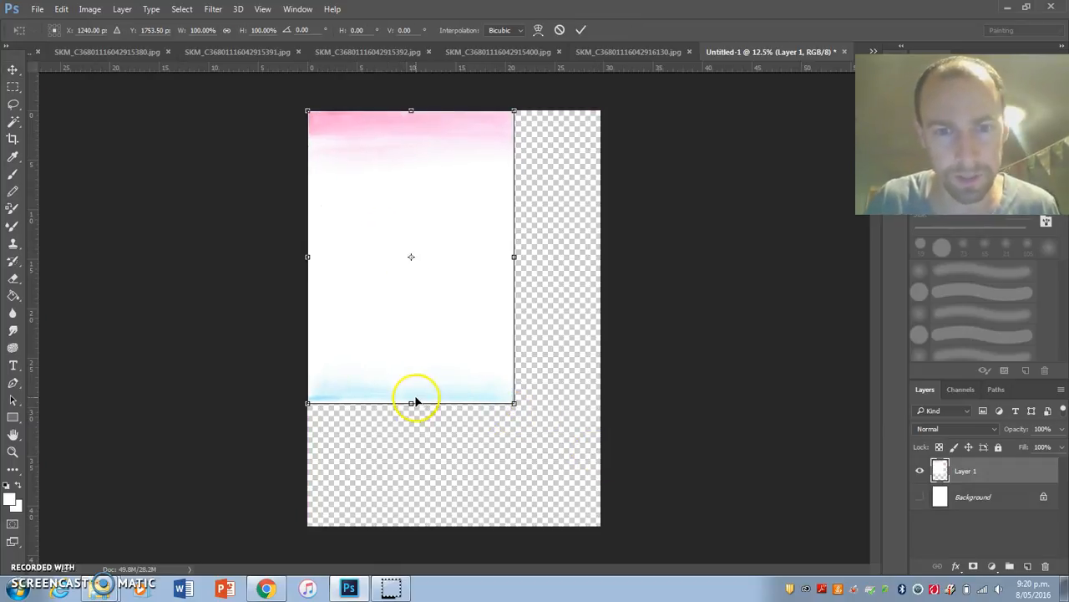
{"action": "key", "text": "Return"}
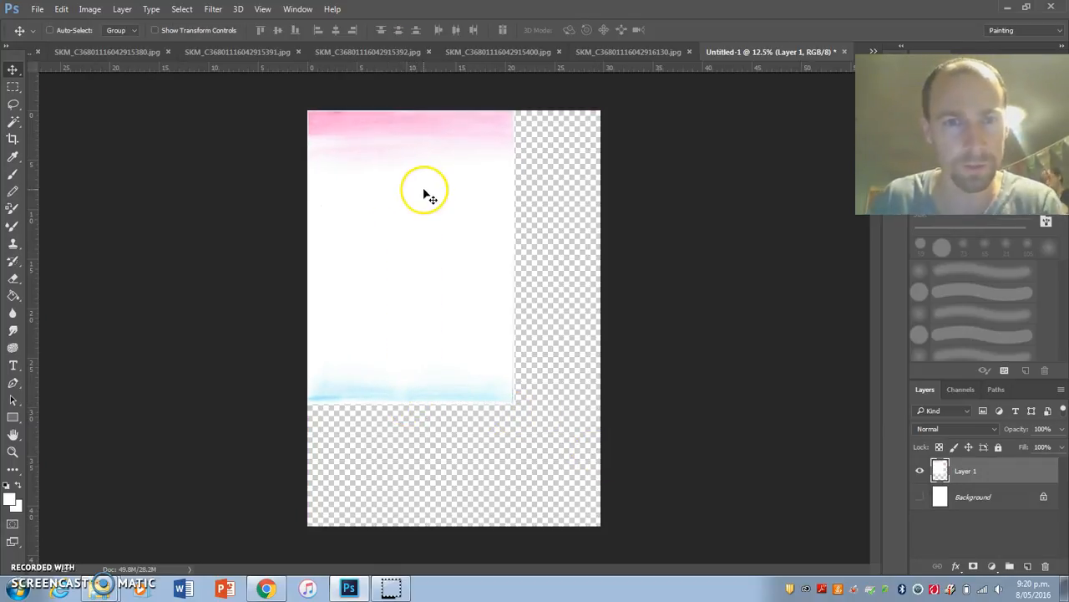
- Select the blank white band between the gradient's pink and blue areas and cut it out
{"action": "left_click", "coordinate": [12, 86]}
{"action": "left_click_drag", "start_coordinate": [279, 88], "coordinate": [547, 176]}
{"action": "left_click_drag", "start_coordinate": [288, 190], "coordinate": [555, 352]}
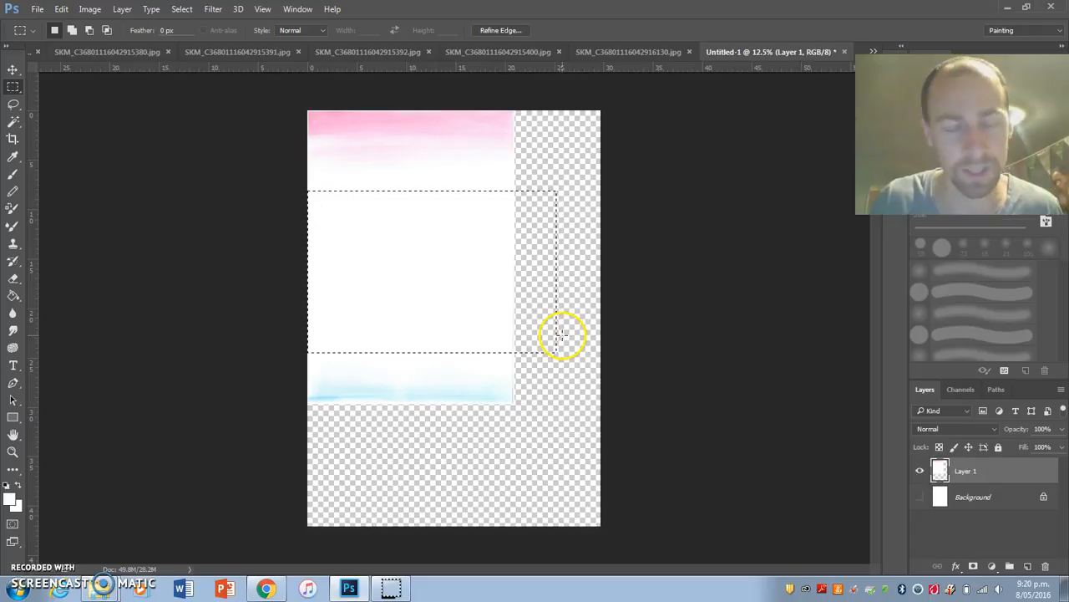
{"action": "key", "text": "ctrl+x"}
- Shift the gradient layer slightly down the page, and cut its blue strip onto a separate layer
{"action": "left_click", "coordinate": [12, 69]}
{"action": "left_click_drag", "start_coordinate": [437, 378], "coordinate": [451, 423]}
{"action": "left_click", "coordinate": [12, 86]}
{"action": "left_click_drag", "start_coordinate": [309, 344], "coordinate": [550, 490]}
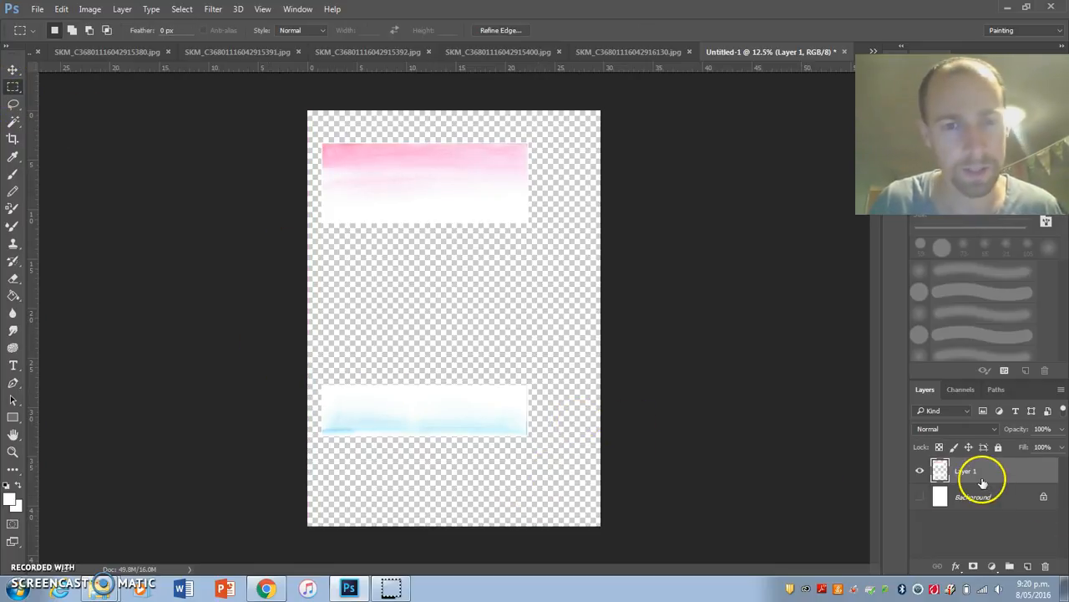
{"action": "key", "text": "ctrl+x"}
{"action": "left_click", "coordinate": [13, 69]}
{"action": "key", "text": "ctrl+v"}
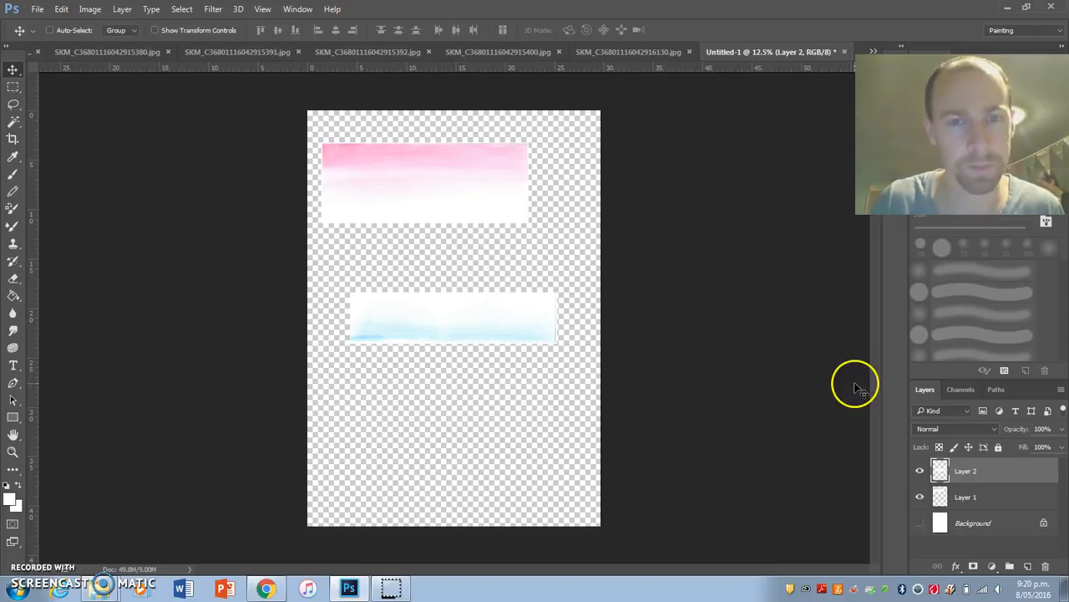
- Move the blue strip up against the pink strip's lower edge and merge the two layers
{"action": "left_click_drag", "start_coordinate": [480, 301], "coordinate": [455, 269]}
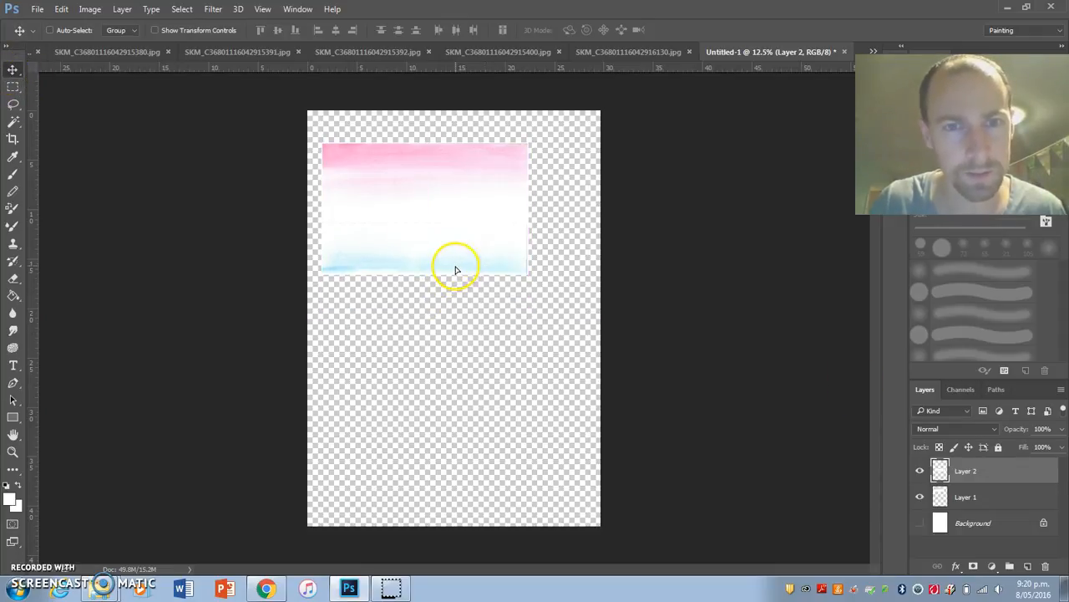
{"action": "left_click", "coordinate": [1003, 498], "text": "shift"}
{"action": "right_click", "coordinate": [1005, 501]}
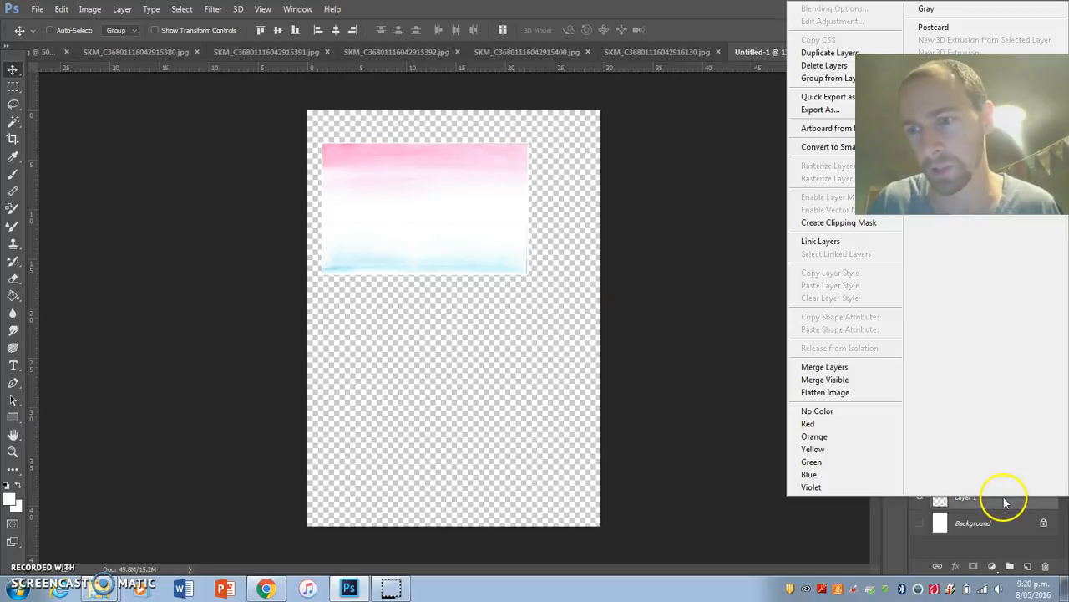
{"action": "left_click", "coordinate": [823, 367]}
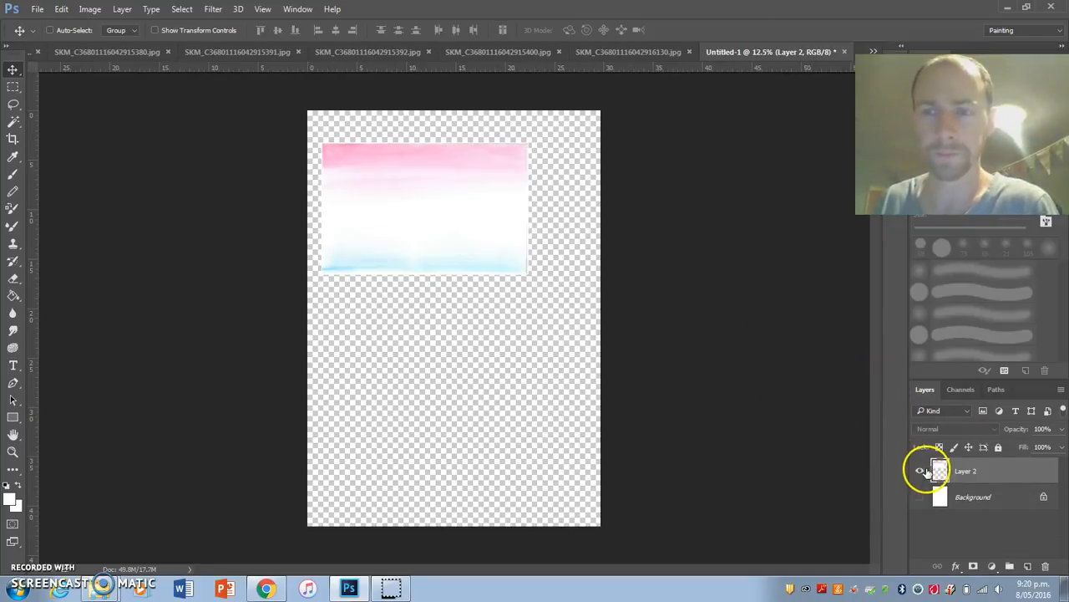
- Move the merged gradient to the page's upper-left corner and scale it up to fill the full page width
{"action": "left_click_drag", "start_coordinate": [472, 185], "coordinate": [430, 172]}
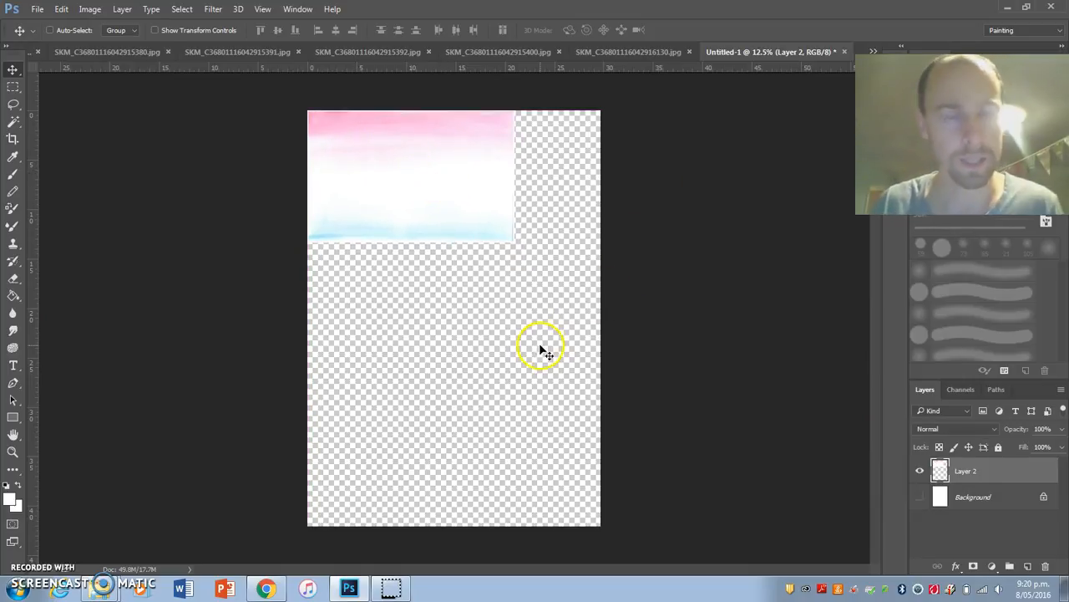
{"action": "key", "text": "ctrl+t"}
{"action": "left_click_drag", "start_coordinate": [516, 244], "coordinate": [585, 342]}
{"action": "key", "text": "Return"}
{"action": "mouse_move", "coordinate": [530, 267]}
{"action": "left_mouse_down"}
{"action": "mouse_move", "coordinate": [530, 291]}
{"action": "mouse_move", "coordinate": [537, 255]}
{"action": "left_mouse_up"}
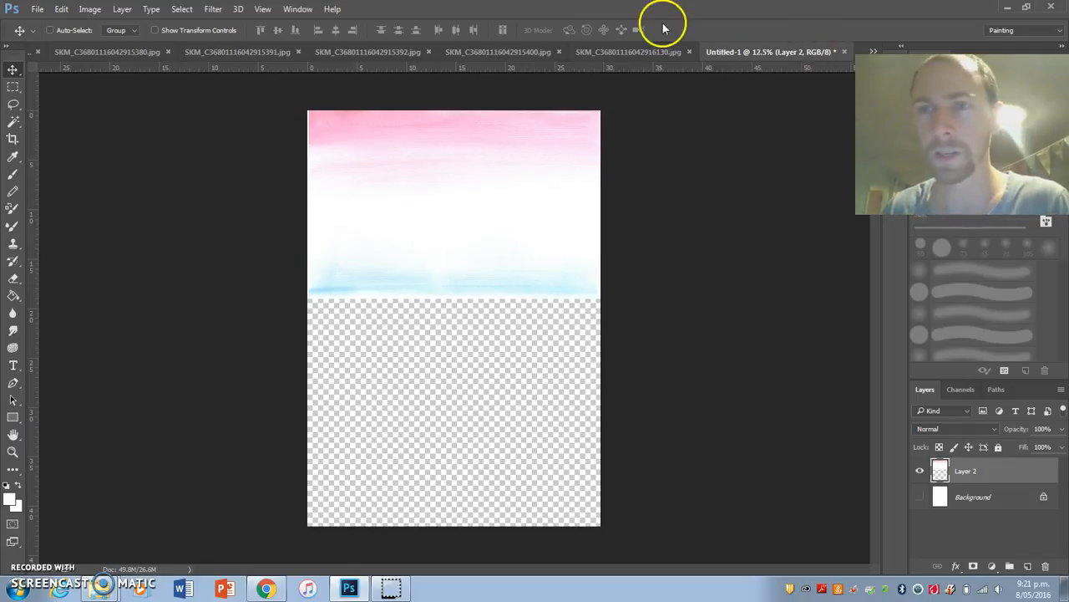
- Find the mountain painting among the open scans and rotate its canvas 180° so the peaks stand upright
{"action": "left_click", "coordinate": [622, 52]}
{"action": "left_click", "coordinate": [628, 52]}
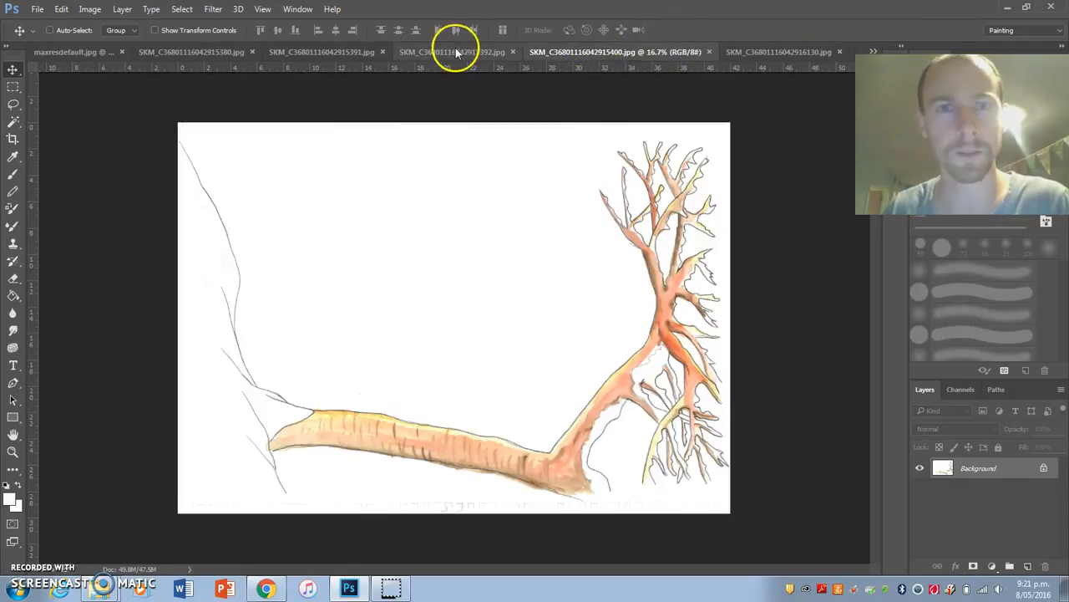
{"action": "left_click", "coordinate": [447, 50]}
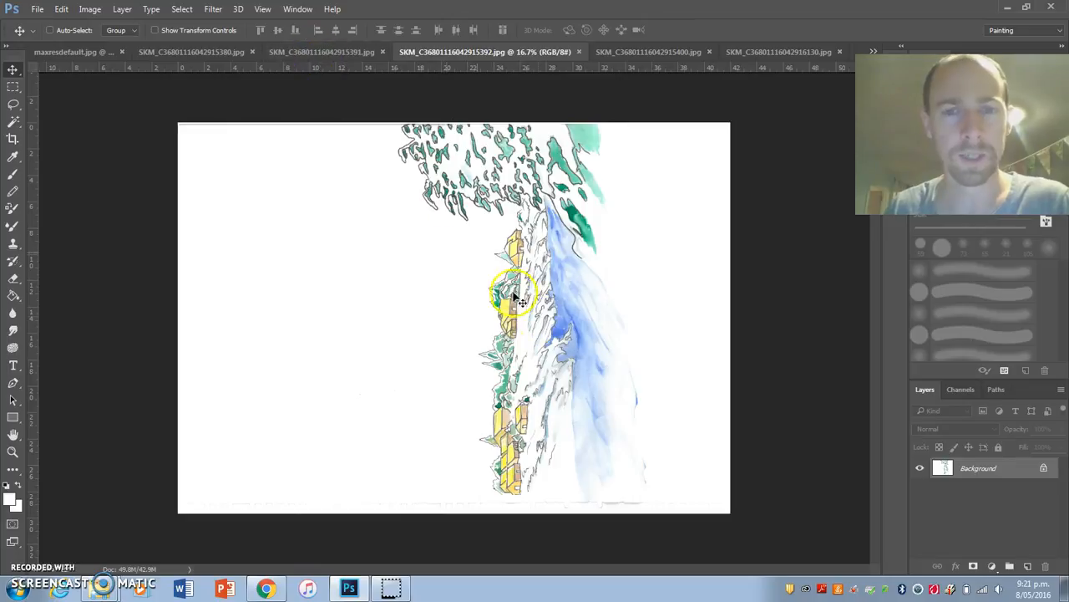
{"action": "left_click", "coordinate": [355, 52]}
{"action": "left_click", "coordinate": [225, 52]}
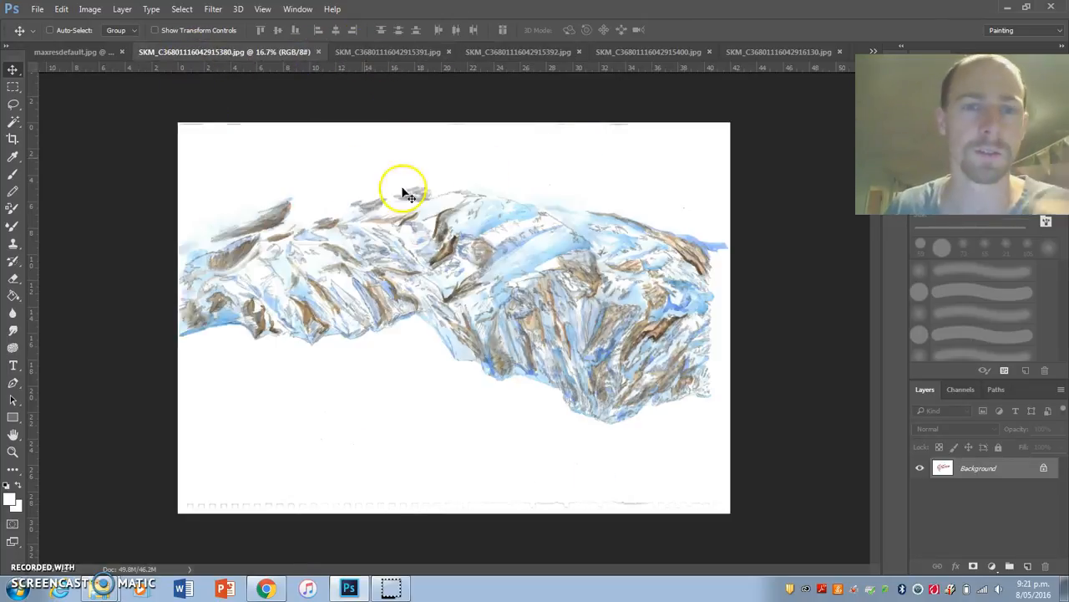
{"action": "left_click", "coordinate": [91, 9]}
{"action": "mouse_move", "coordinate": [138, 140]}
{"action": "left_click", "coordinate": [248, 131]}
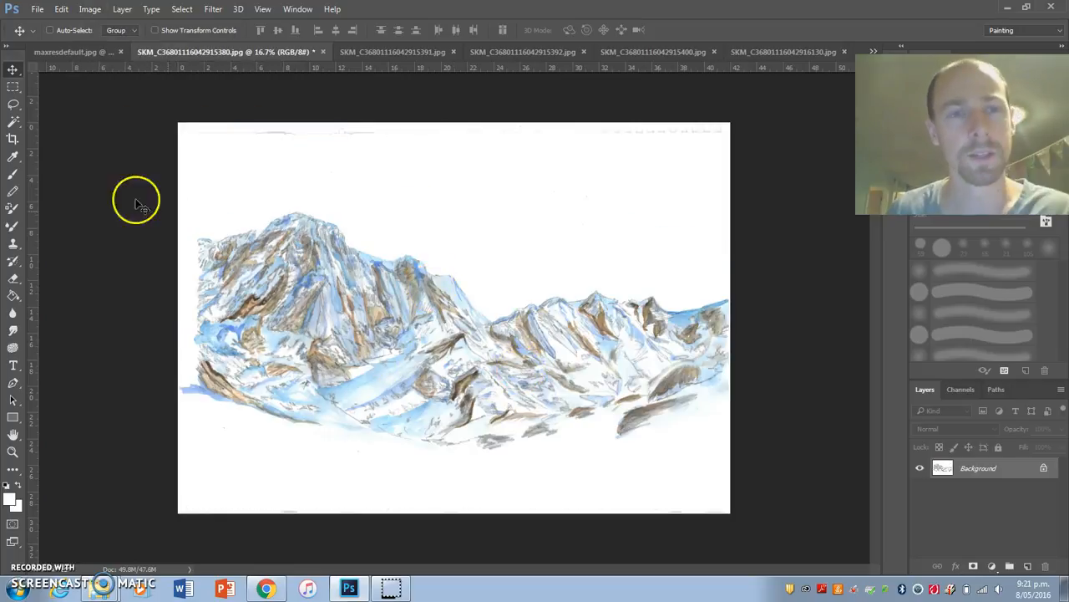
- Select the mountain range with a rectangular marquee that excludes the painting's rough edge, and cut it out
{"action": "left_click", "coordinate": [12, 87]}
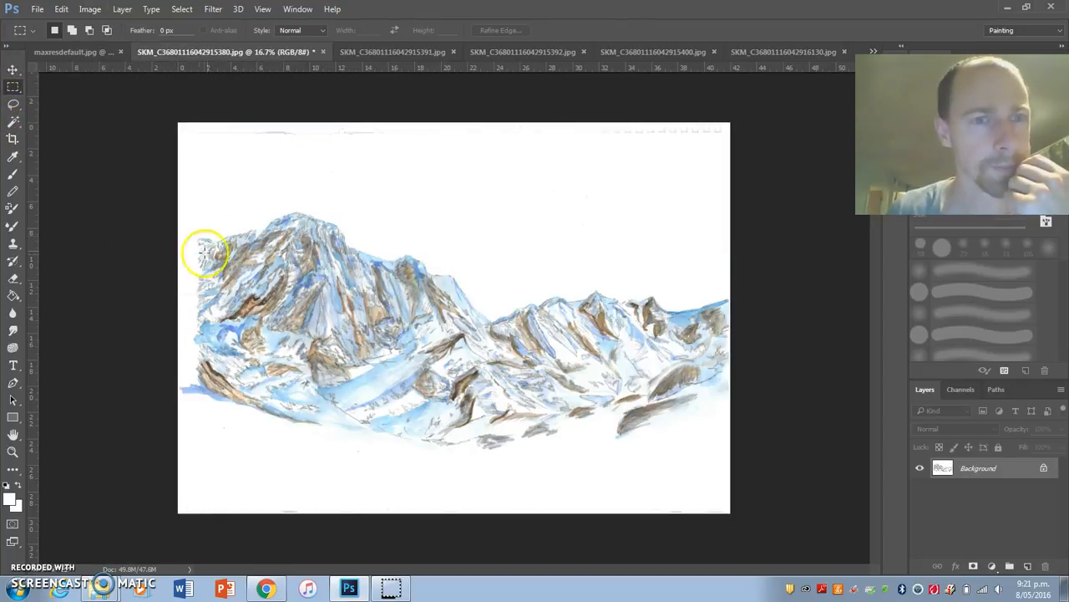
{"action": "left_click_drag", "start_coordinate": [200, 156], "coordinate": [728, 470]}
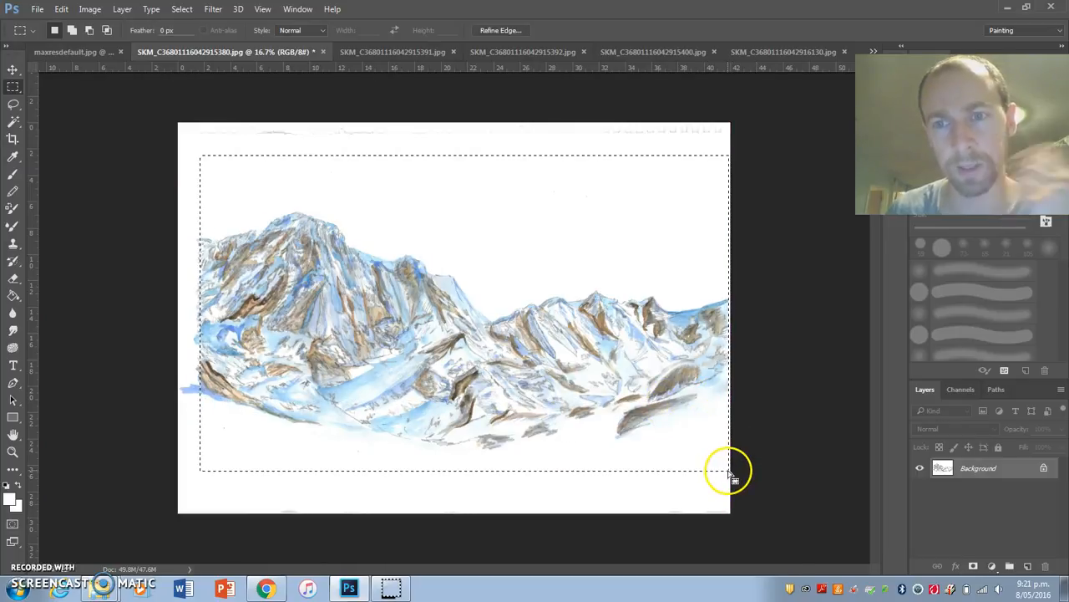
{"action": "key", "text": "ctrl+x"}
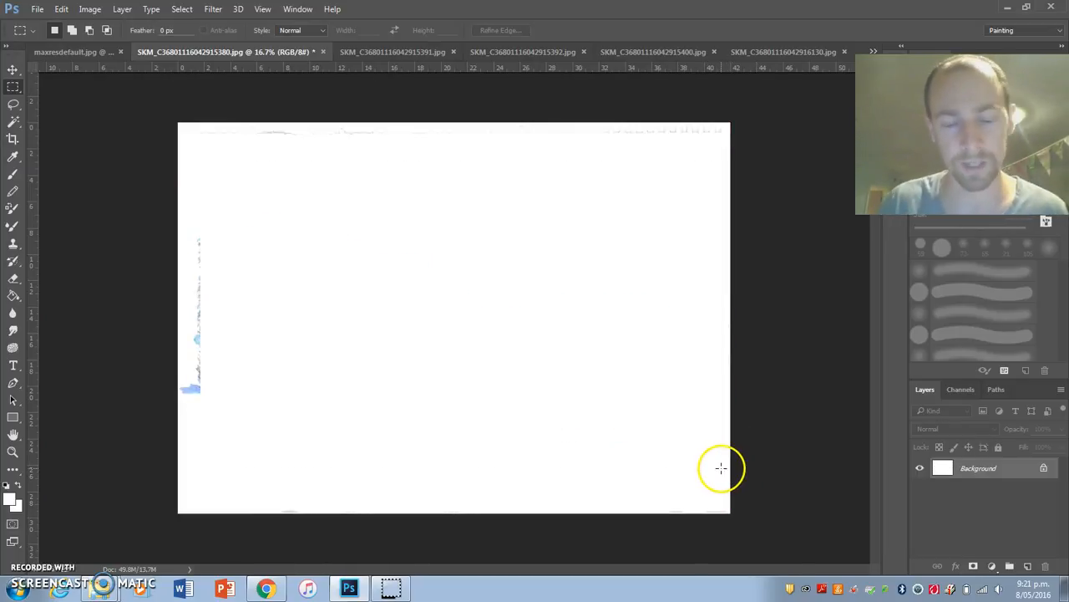
- Create a new document at the offered size, paste the mountains into it, and hide the white Background layer
{"action": "key", "text": "ctrl+n"}
{"action": "key", "text": "Return"}
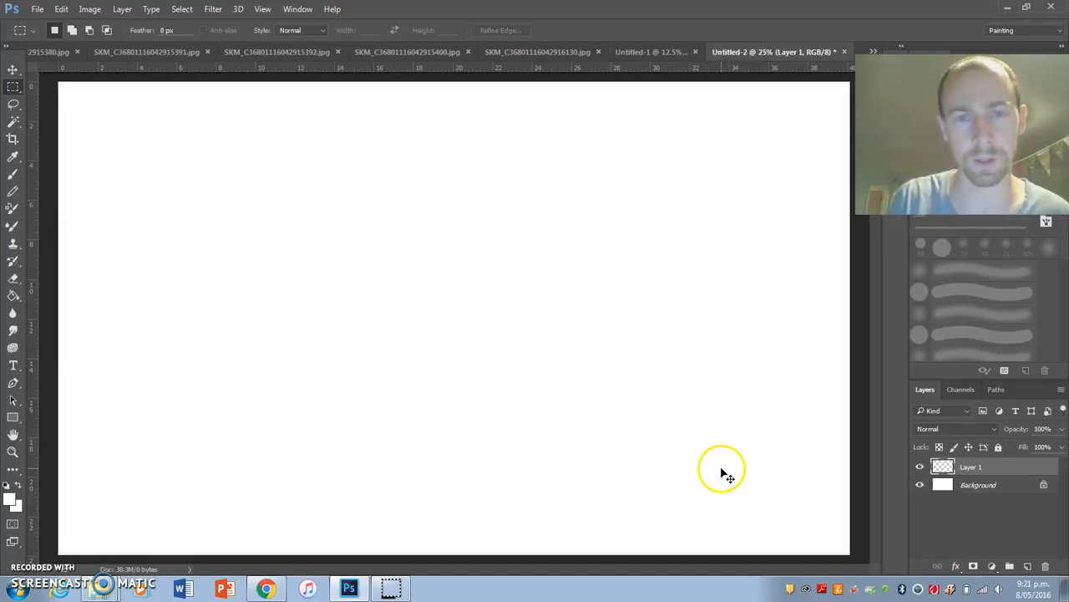
{"action": "key", "text": "ctrl+v"}
{"action": "left_click", "coordinate": [919, 485]}
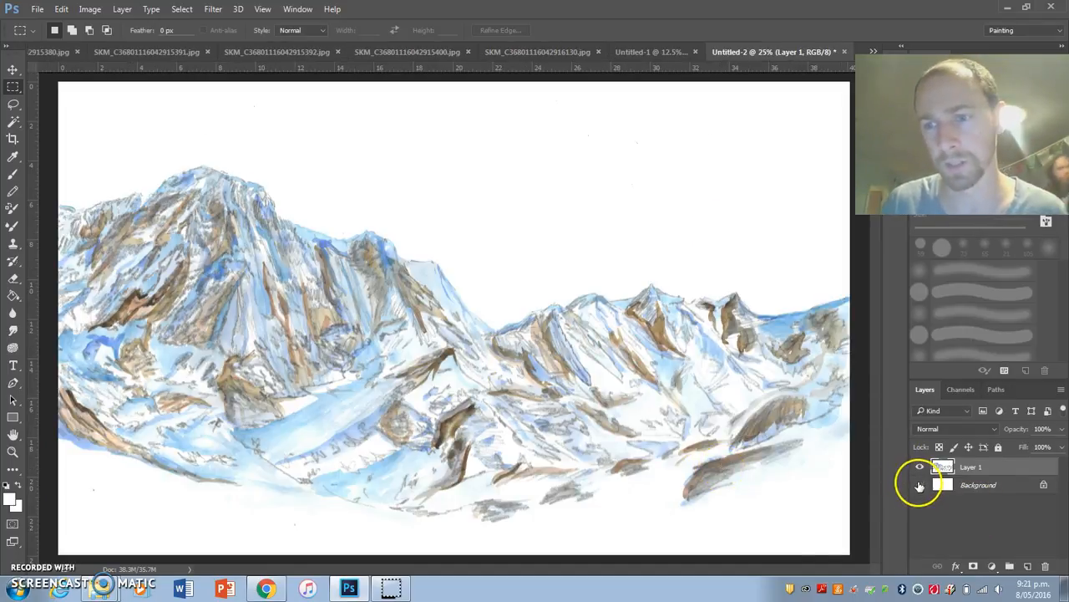
- Try selecting the white sky above the mountains with the Magic Wand, and drop the selection
{"action": "left_click", "coordinate": [14, 123]}
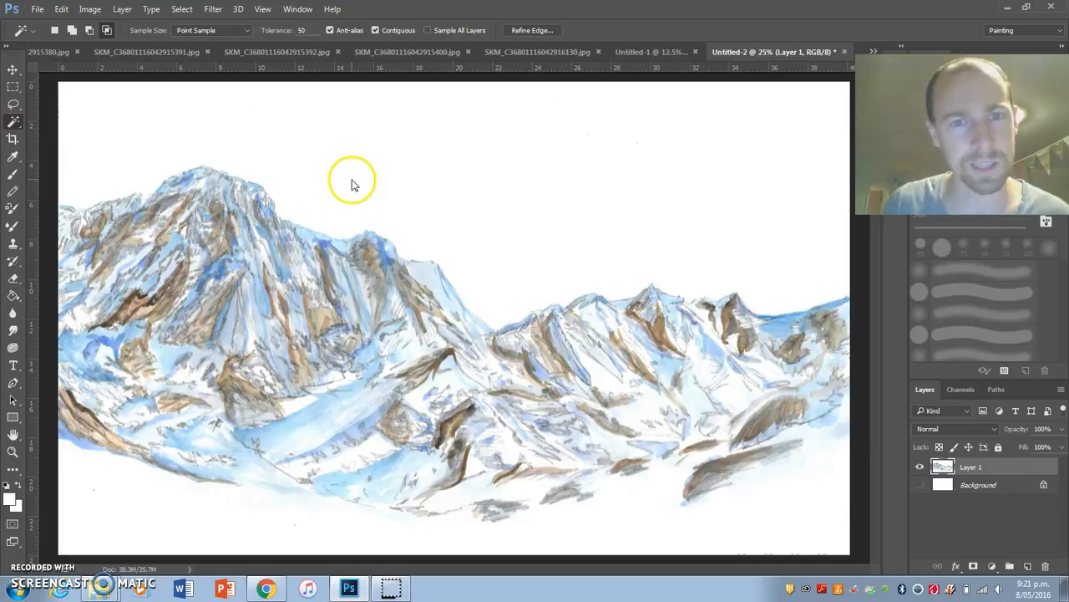
{"action": "left_click", "coordinate": [355, 180]}
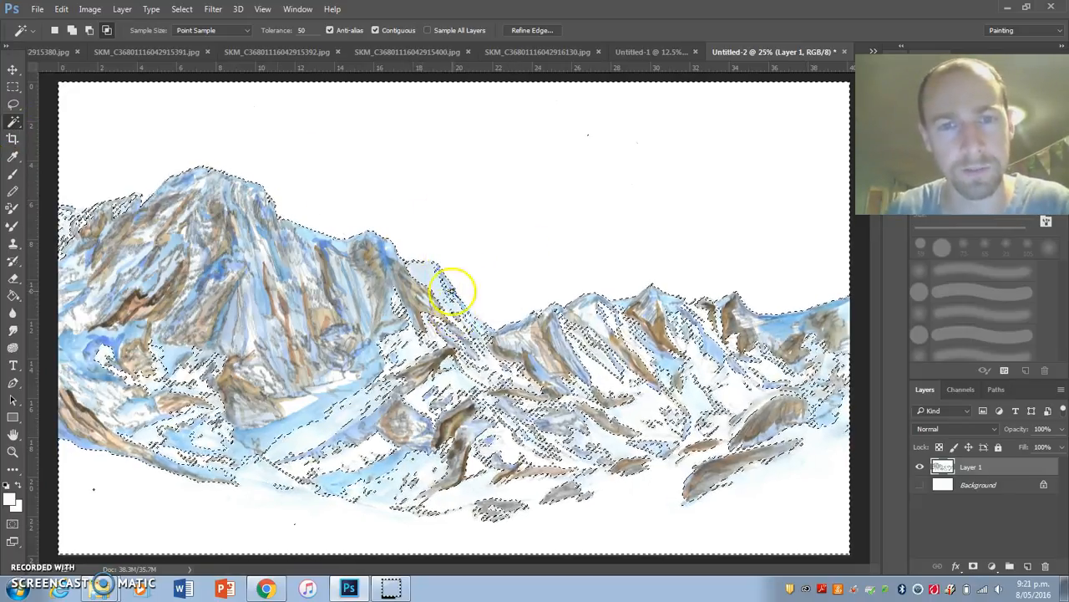
{"action": "left_click", "coordinate": [14, 106]}
{"action": "left_click", "coordinate": [365, 175]}
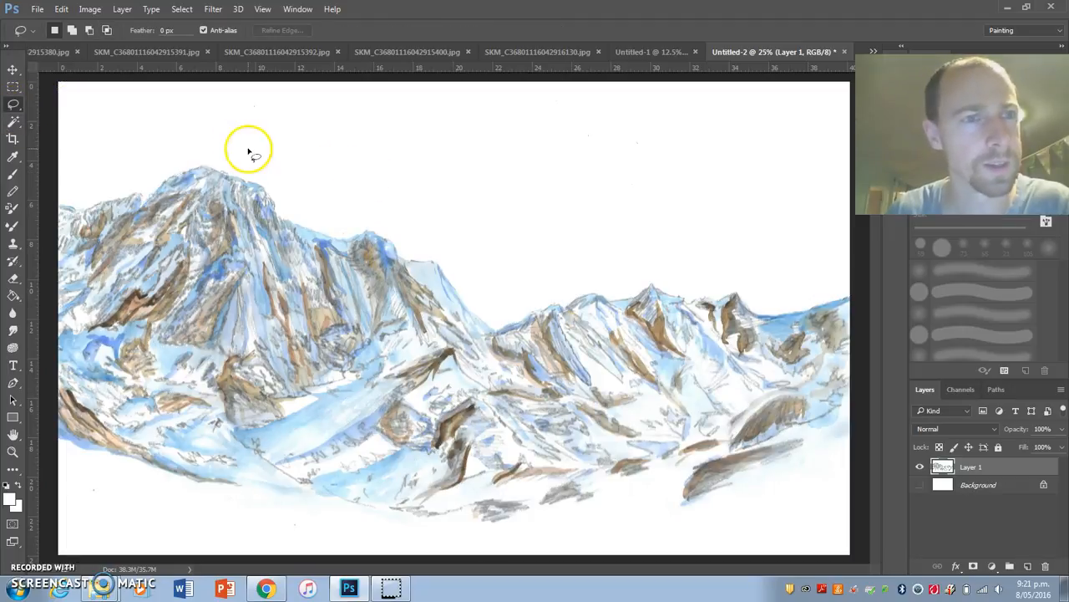
- Switch to the Photography workspace to make the Magnetic Lasso tool available
{"action": "right_click", "coordinate": [13, 105]}
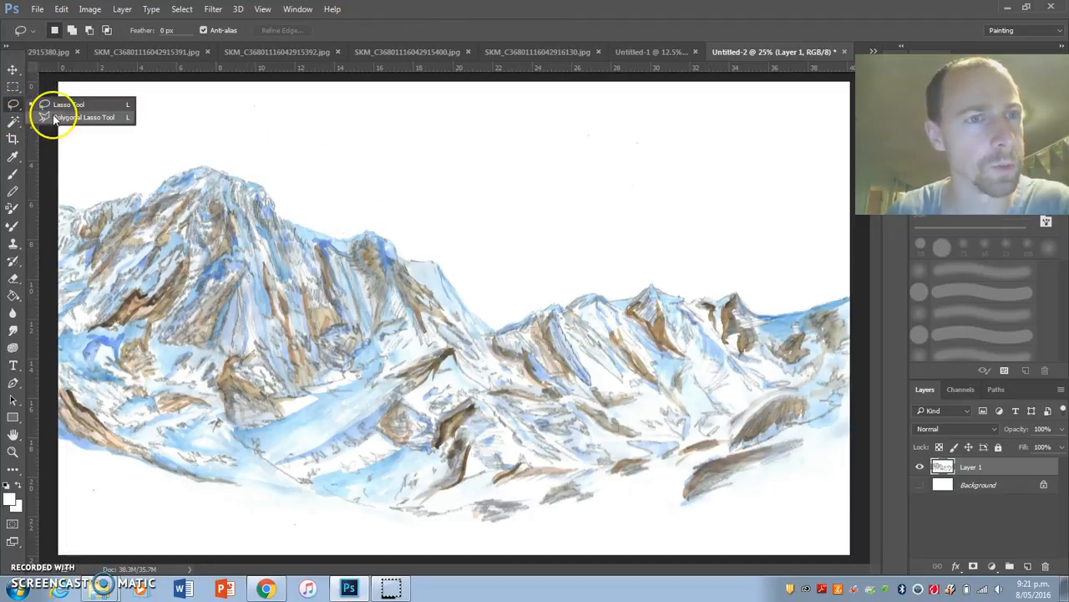
{"action": "left_click", "coordinate": [50, 112]}
{"action": "left_click", "coordinate": [297, 9]}
{"action": "mouse_move", "coordinate": [353, 23]}
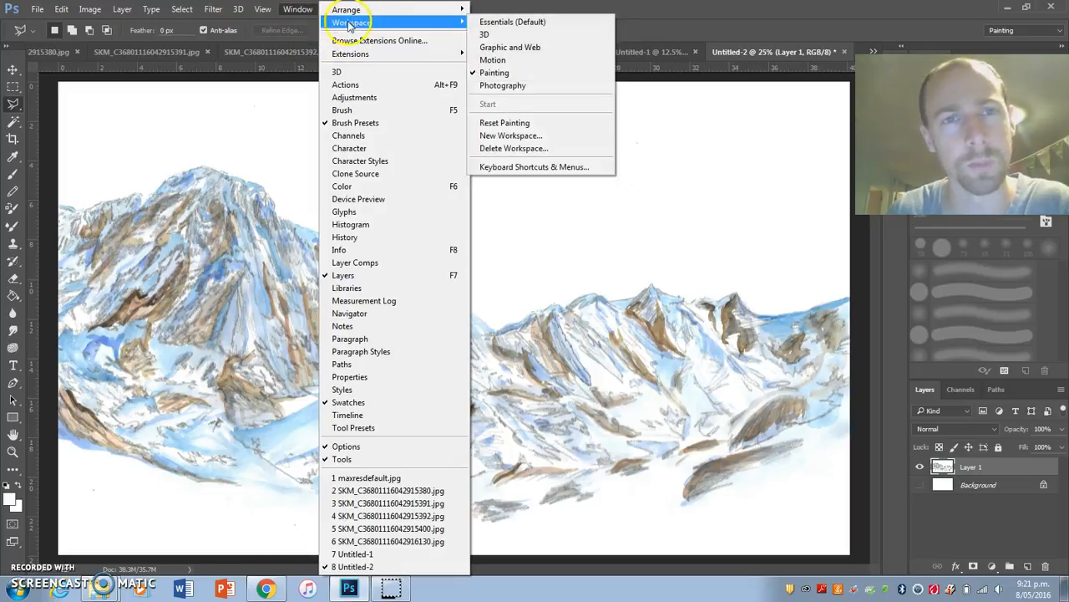
{"action": "left_click", "coordinate": [510, 72]}
- Trace the mountain skyline with the Magnetic Lasso, close the outline through the white sky, and cut that area out
{"action": "right_click", "coordinate": [12, 106]}
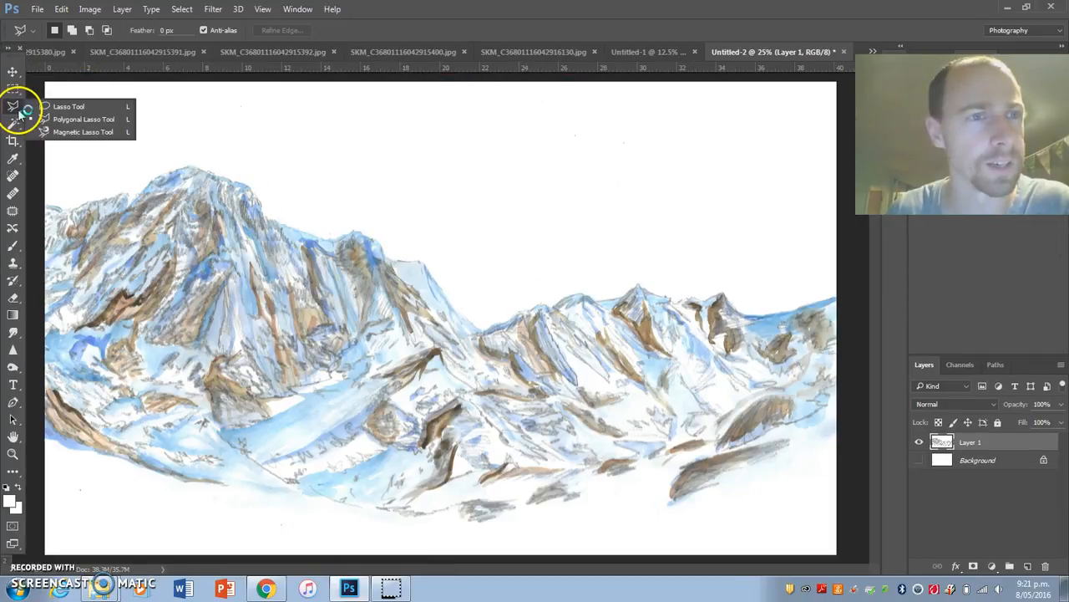
{"action": "left_click", "coordinate": [75, 131]}
{"action": "left_click", "coordinate": [46, 204]}
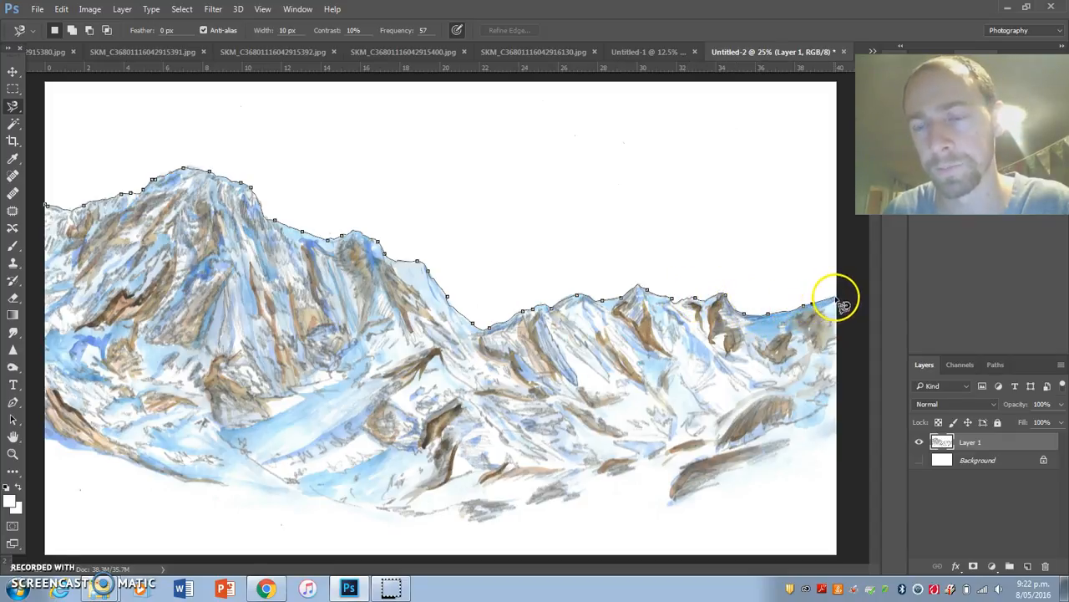
{"action": "left_click", "coordinate": [50, 149]}
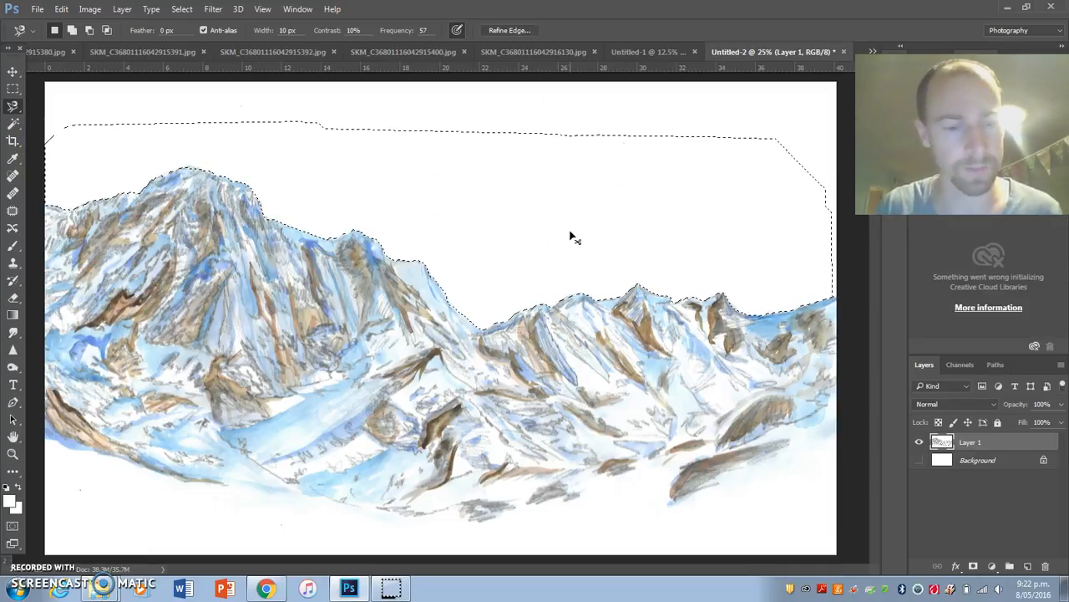
{"action": "key", "text": "ctrl+x"}
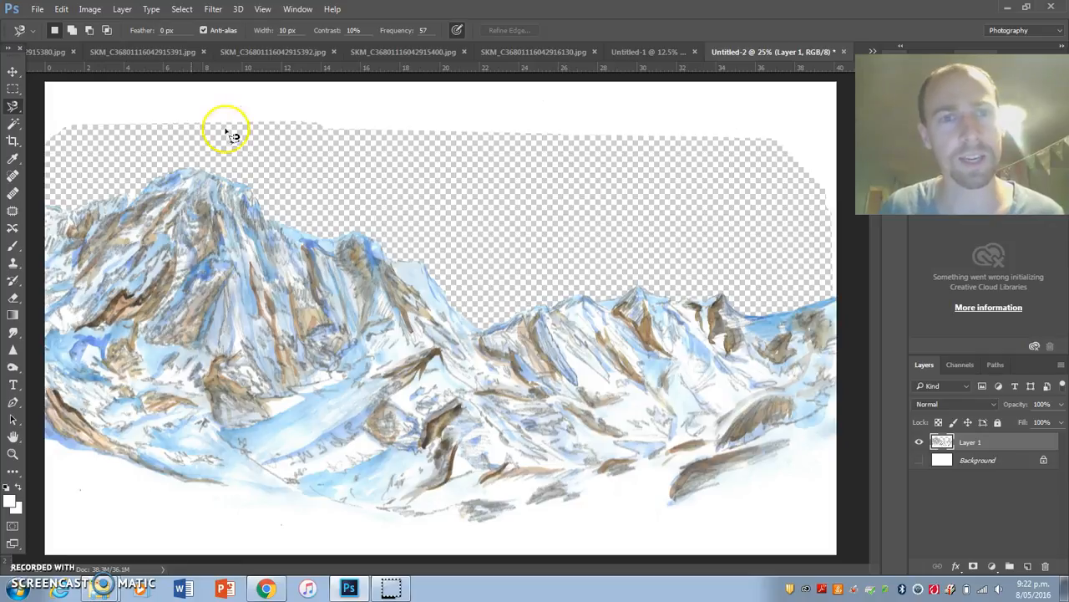
- Select the leftover white sky around the cut-out with the Lasso, delete it, and clear the selection
{"action": "left_click", "coordinate": [13, 91]}
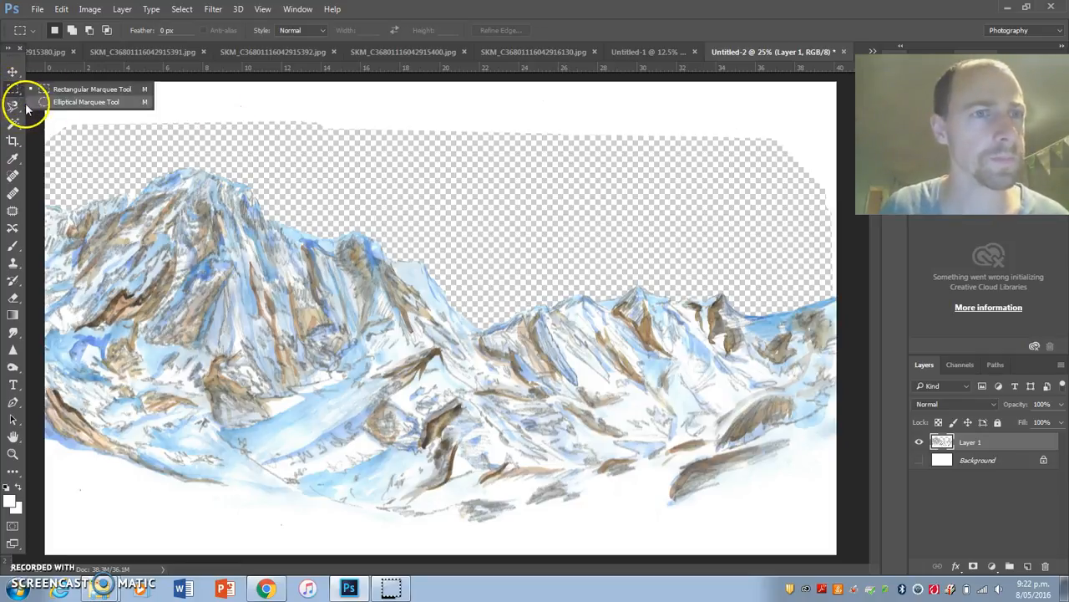
{"action": "left_click", "coordinate": [14, 106]}
{"action": "left_click", "coordinate": [50, 107]}
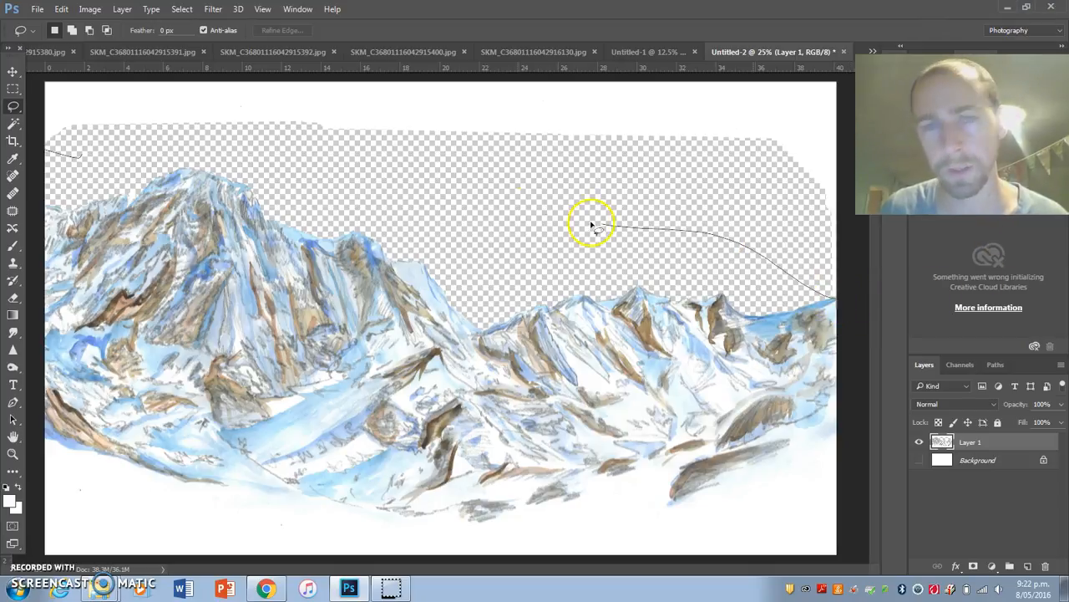
{"action": "left_click_drag", "start_coordinate": [247, 159], "coordinate": [249, 161]}
{"action": "key", "text": "Delete"}
{"action": "key", "text": "ctrl+d"}
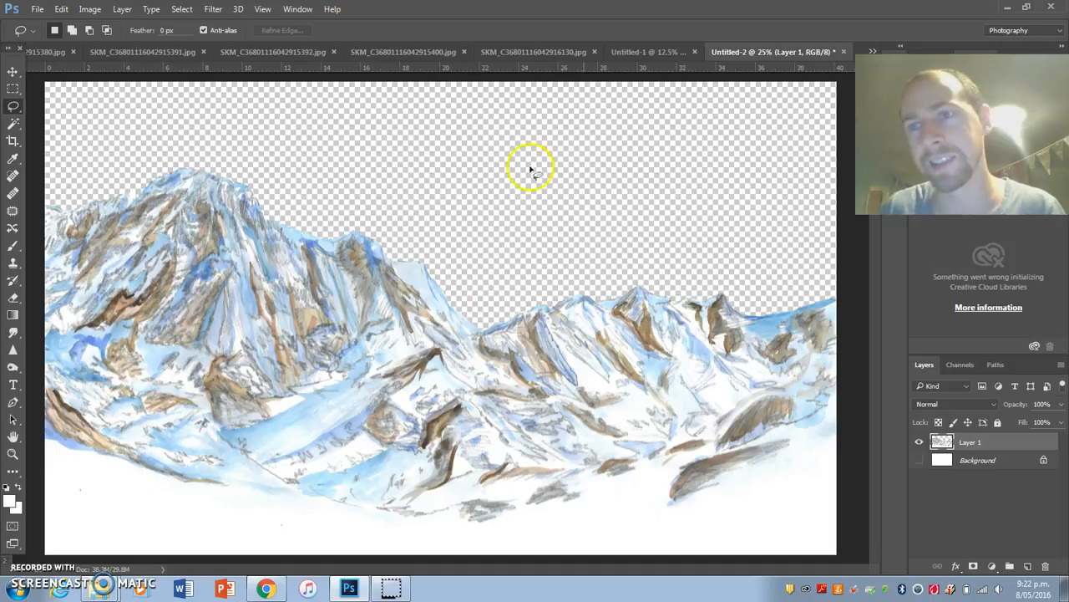
- Move the mountains into the poster document, scale them to the page width, and position them over the gradient's blue lower edge
{"action": "left_click", "coordinate": [12, 73]}
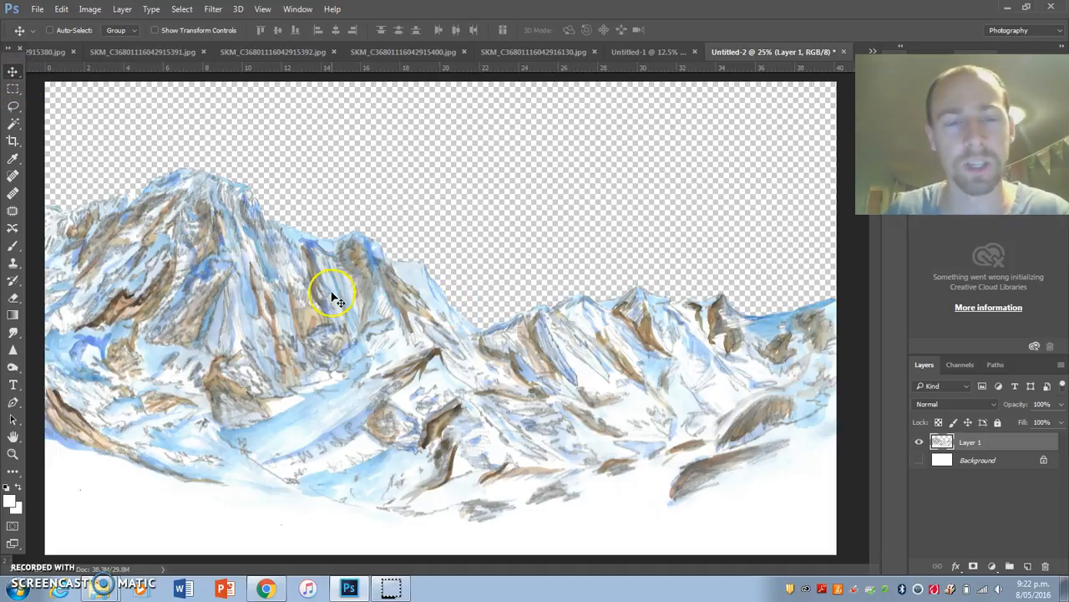
{"action": "left_click_drag", "start_coordinate": [393, 324], "coordinate": [443, 308]}
{"action": "key", "text": "ctrl+t"}
{"action": "left_click_drag", "start_coordinate": [649, 217], "coordinate": [590, 254]}
{"action": "key", "text": "Return"}
{"action": "left_click_drag", "start_coordinate": [442, 346], "coordinate": [477, 332]}
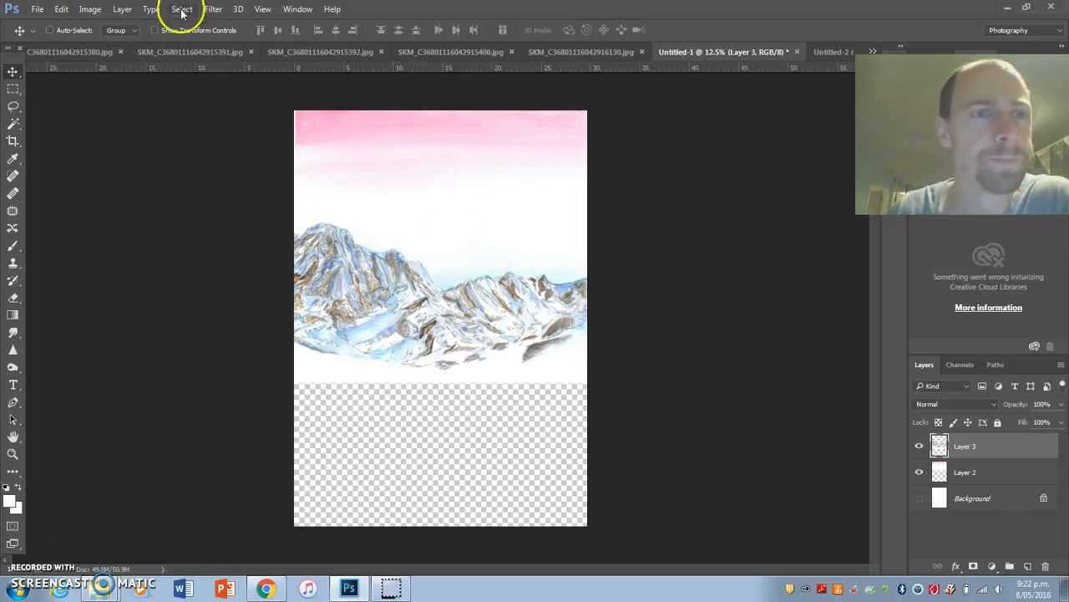
- Go back through the open scans and close the used mountain scan without saving its changes
{"action": "left_click", "coordinate": [186, 52]}
{"action": "left_click", "coordinate": [392, 53]}
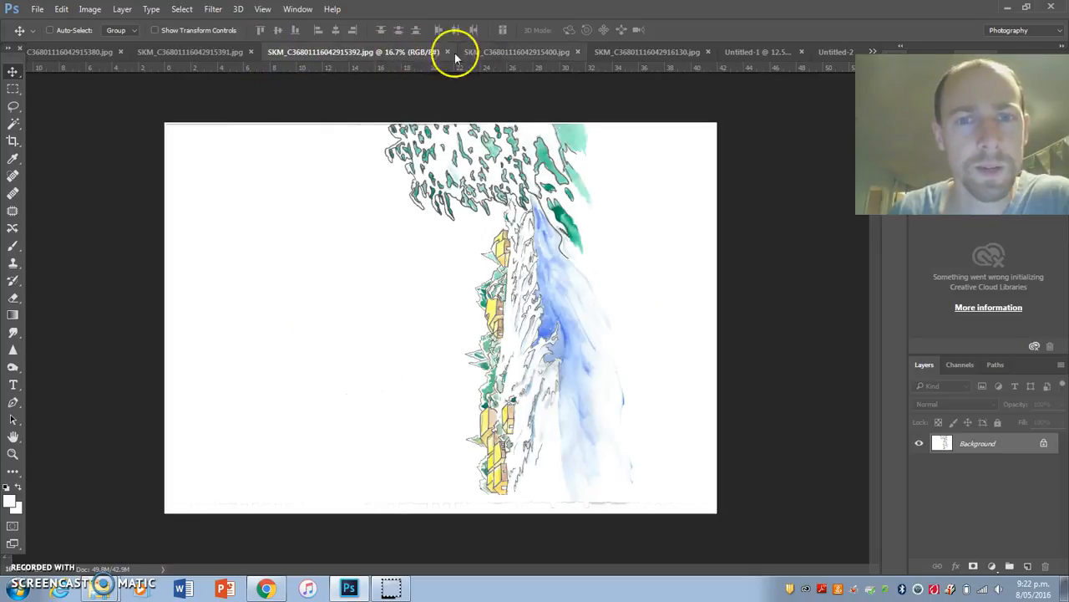
{"action": "left_click", "coordinate": [481, 52]}
{"action": "left_click", "coordinate": [647, 52]}
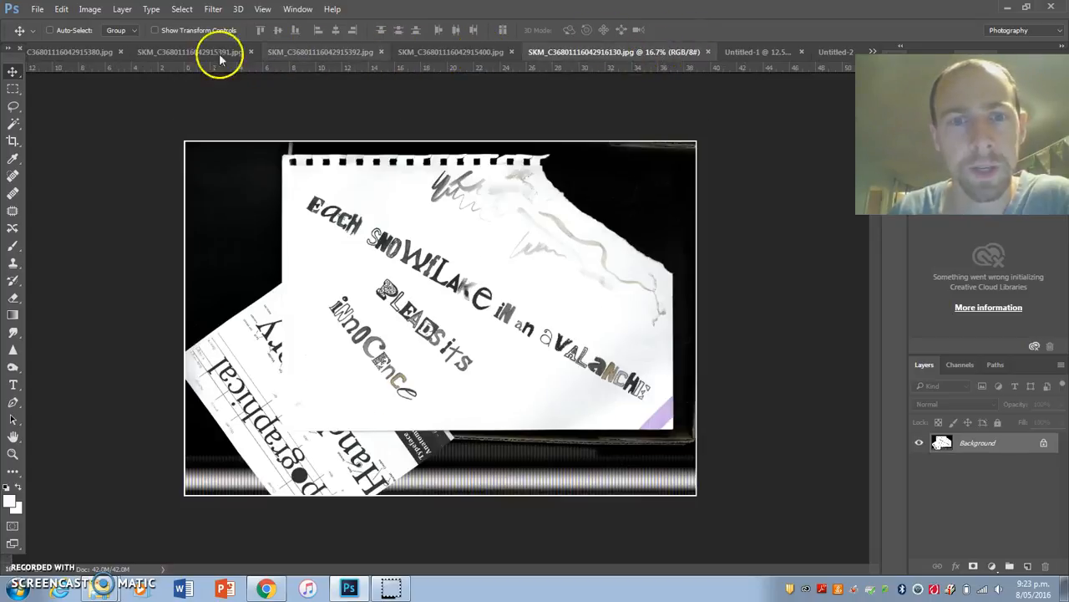
{"action": "left_click", "coordinate": [50, 54]}
{"action": "left_click", "coordinate": [192, 52]}
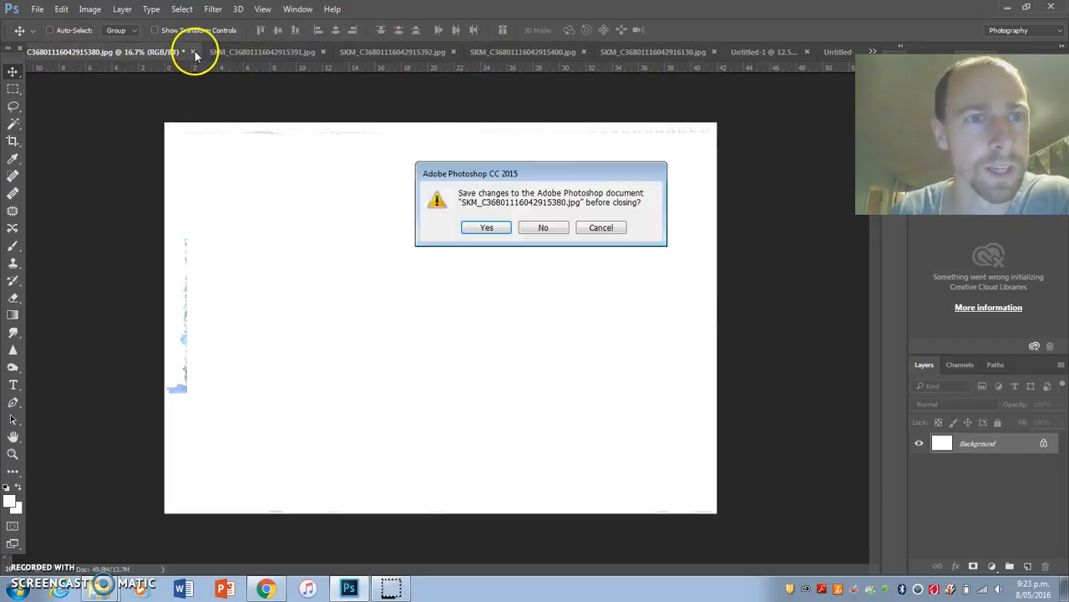
{"action": "left_click", "coordinate": [552, 228]}
- Bring up the snowy village and river scan and rotate its canvas until the houses and tree stand upright
{"action": "left_click", "coordinate": [50, 53]}
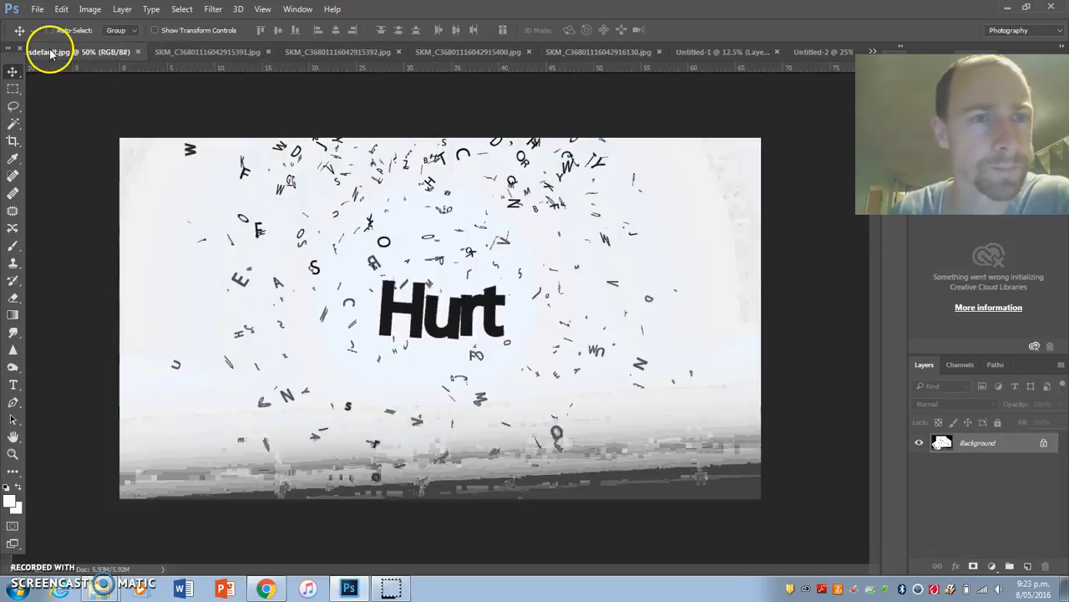
{"action": "left_click", "coordinate": [198, 52]}
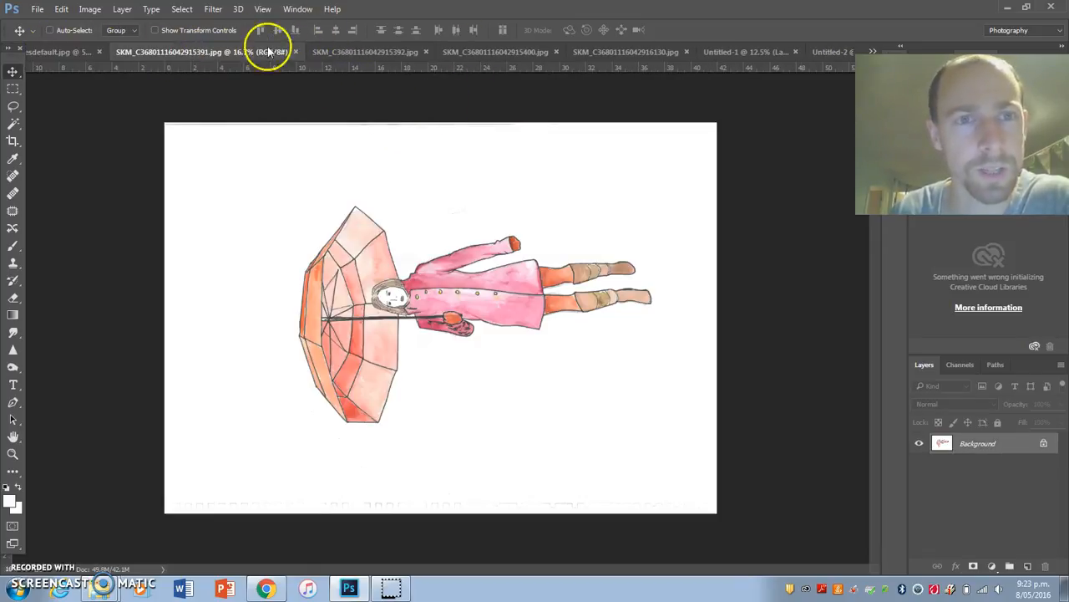
{"action": "left_click", "coordinate": [364, 52]}
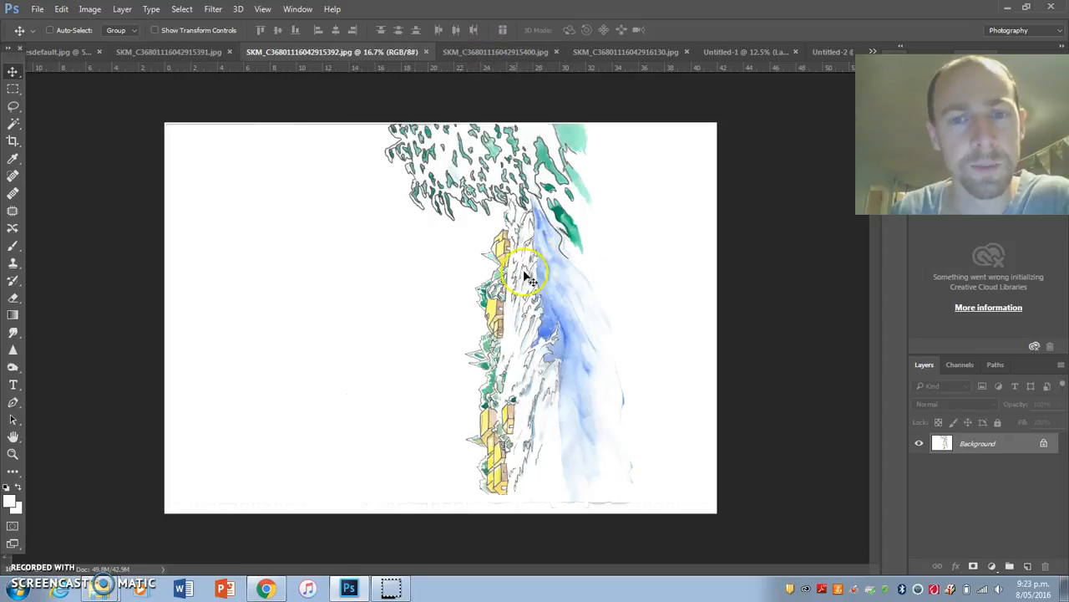
{"action": "left_click", "coordinate": [89, 9]}
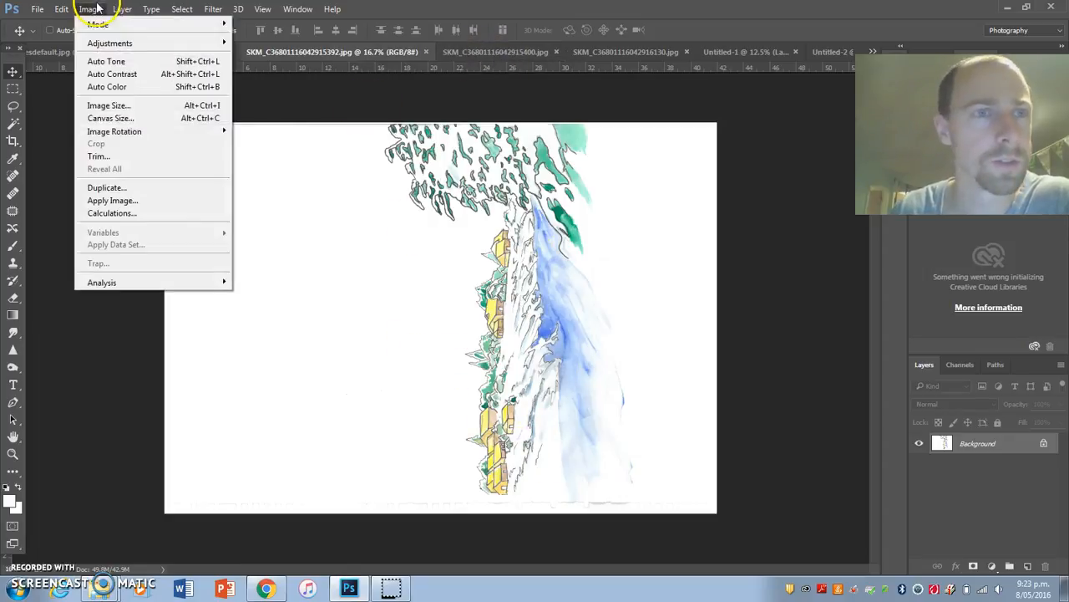
{"action": "mouse_move", "coordinate": [150, 132]}
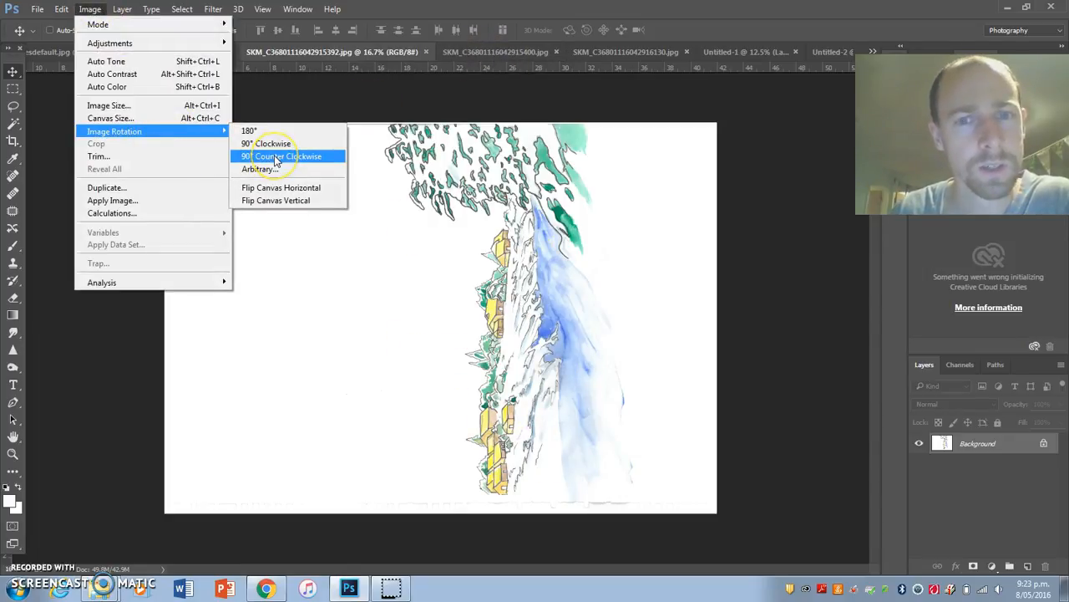
{"action": "left_click", "coordinate": [275, 157]}
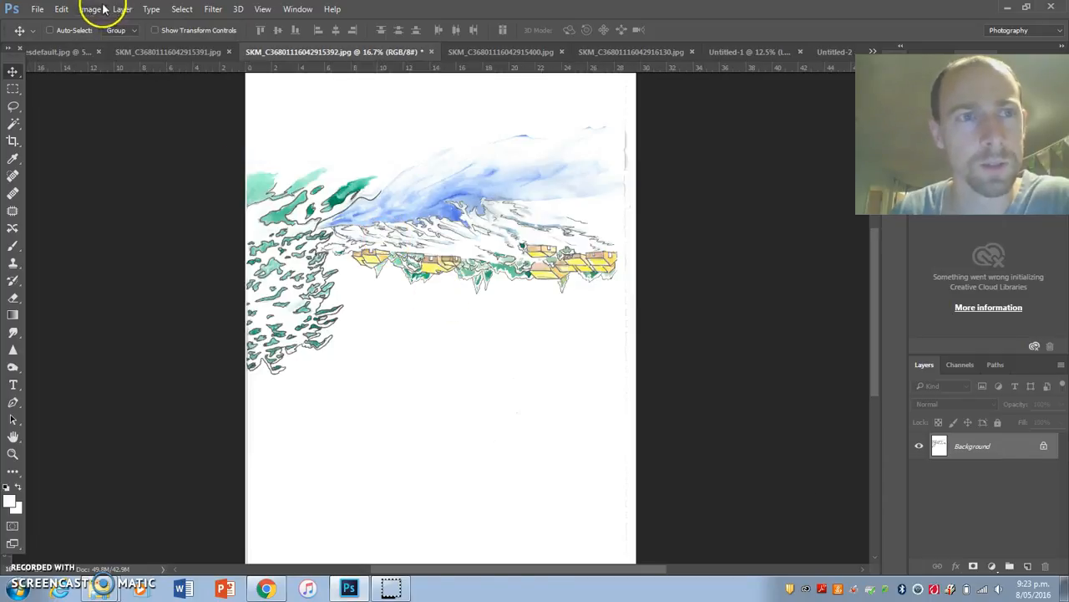
{"action": "left_click", "coordinate": [99, 8]}
{"action": "mouse_move", "coordinate": [136, 132]}
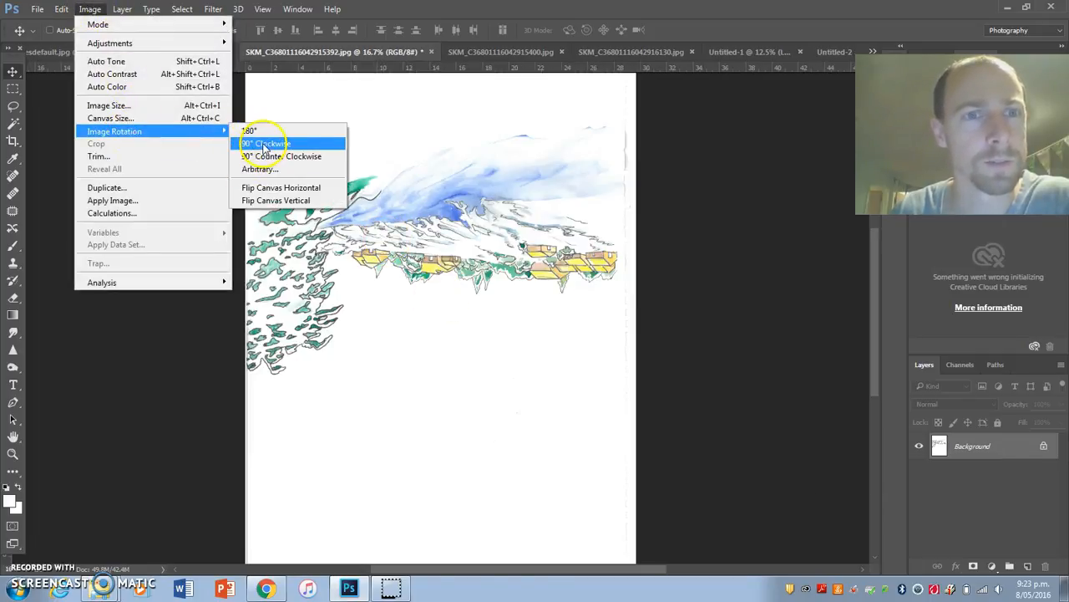
{"action": "left_click", "coordinate": [264, 145]}
- Marquee-select the village houses and snowy tree together with the white sky above them, leaving out the river
{"action": "left_click", "coordinate": [13, 88]}
{"action": "left_click_drag", "start_coordinate": [273, 196], "coordinate": [628, 378]}
{"action": "mouse_move", "coordinate": [460, 357]}
{"action": "left_mouse_down"}
{"action": "mouse_move", "coordinate": [457, 367]}
{"action": "mouse_move", "coordinate": [449, 344]}
{"action": "left_mouse_up"}
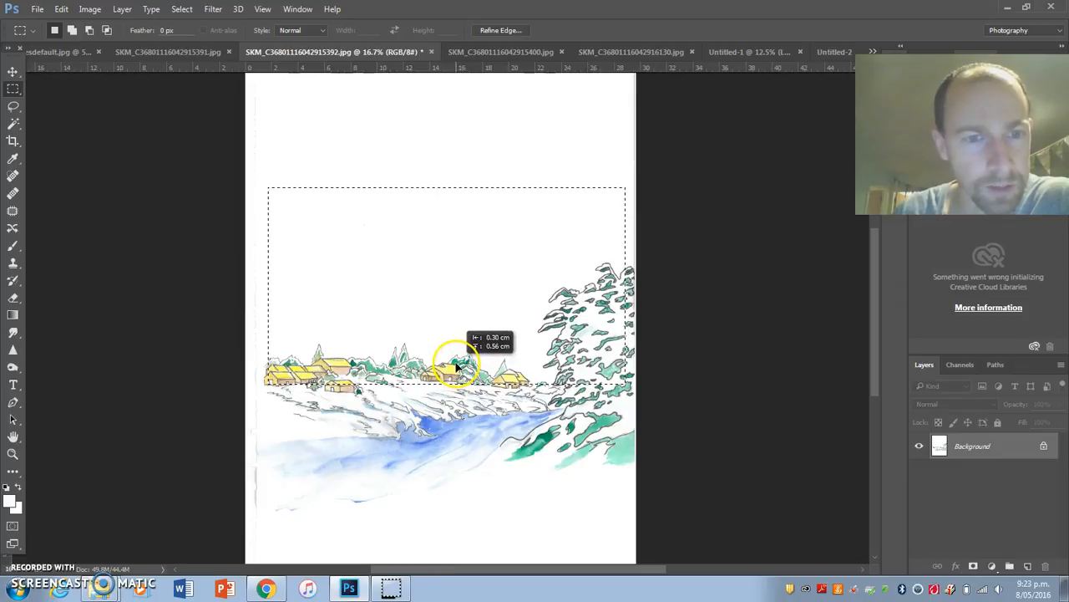
{"action": "left_click", "coordinate": [269, 181]}
{"action": "left_click_drag", "start_coordinate": [269, 181], "coordinate": [632, 400]}
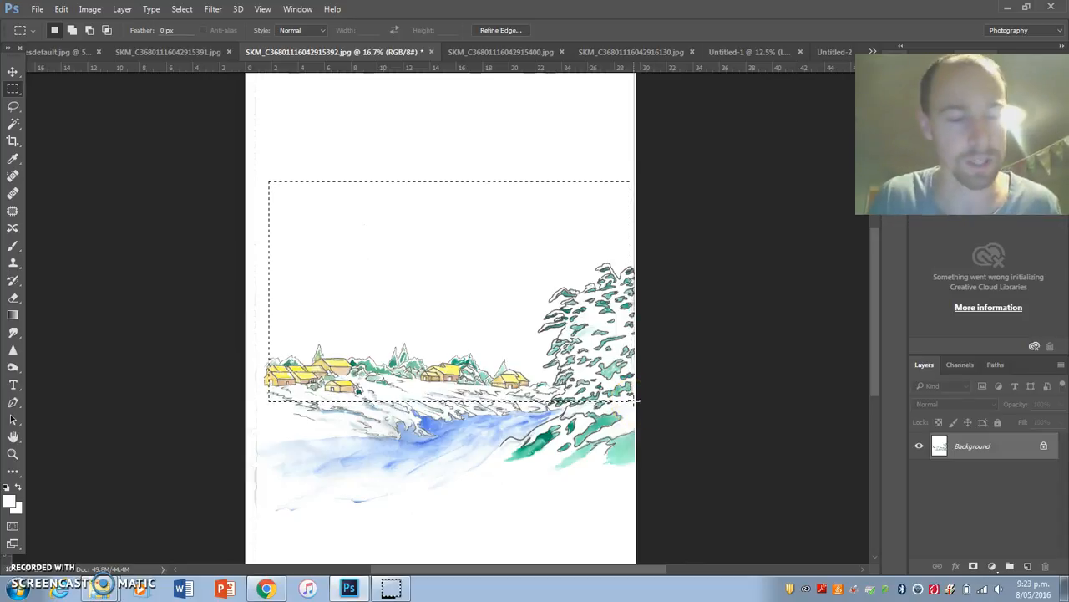
- Cut the selected village area and paste it into a new clipboard-sized document with a white background
{"action": "key", "text": "ctrl+x"}
{"action": "key", "text": "ctrl+n"}
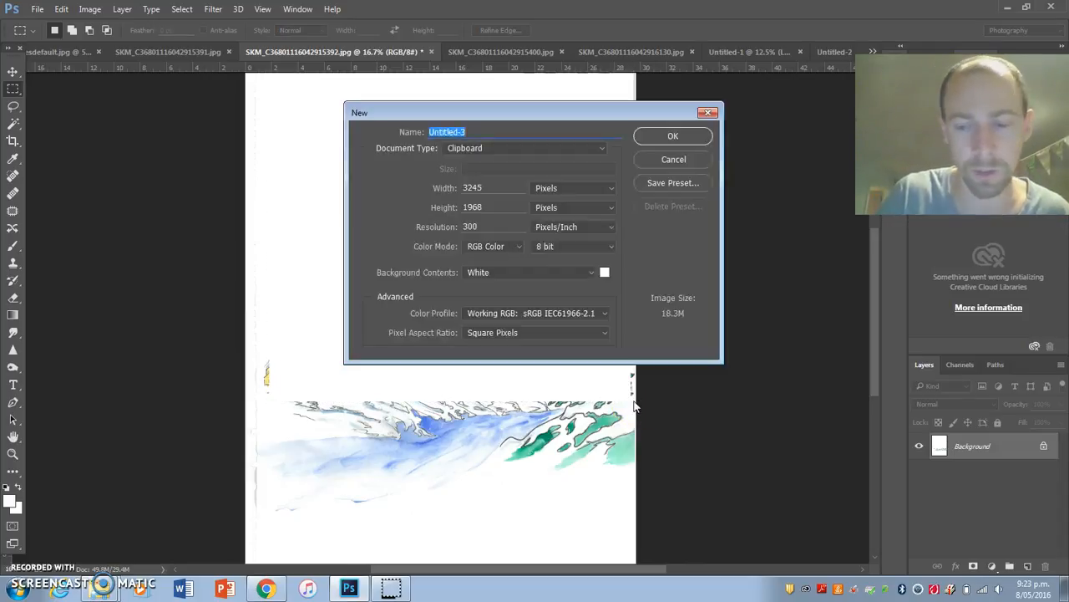
{"action": "key", "text": "Return"}
{"action": "key", "text": "ctrl+v"}
{"action": "left_click", "coordinate": [399, 274]}
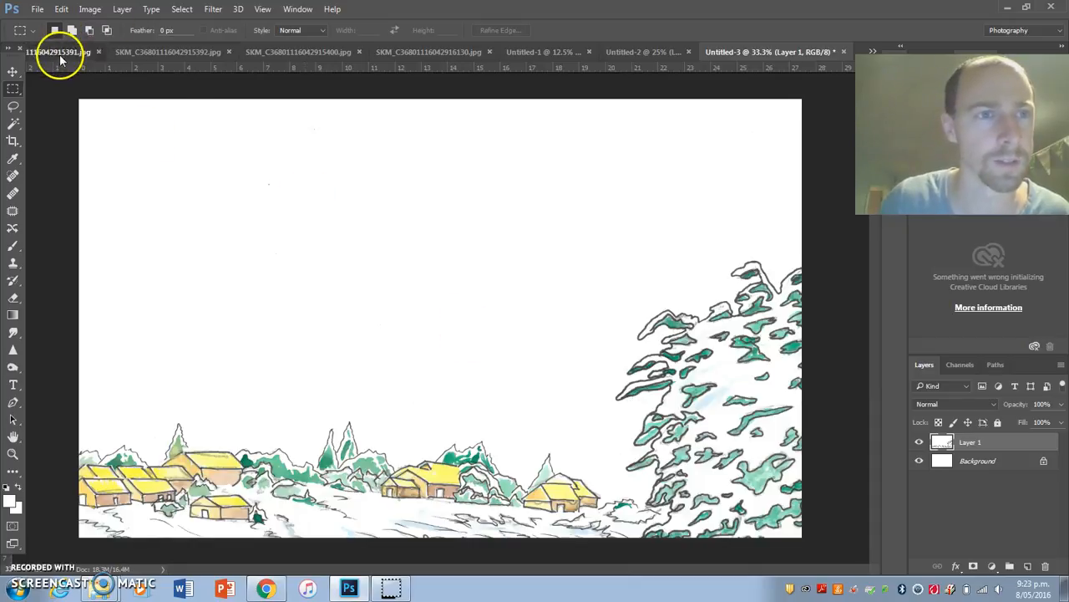
- Find the used village and river scan among the open documents and close it without saving
{"action": "left_click", "coordinate": [48, 52]}
{"action": "left_click", "coordinate": [258, 52]}
{"action": "left_click", "coordinate": [387, 52]}
{"action": "left_click", "coordinate": [255, 52]}
{"action": "left_click", "coordinate": [323, 52]}
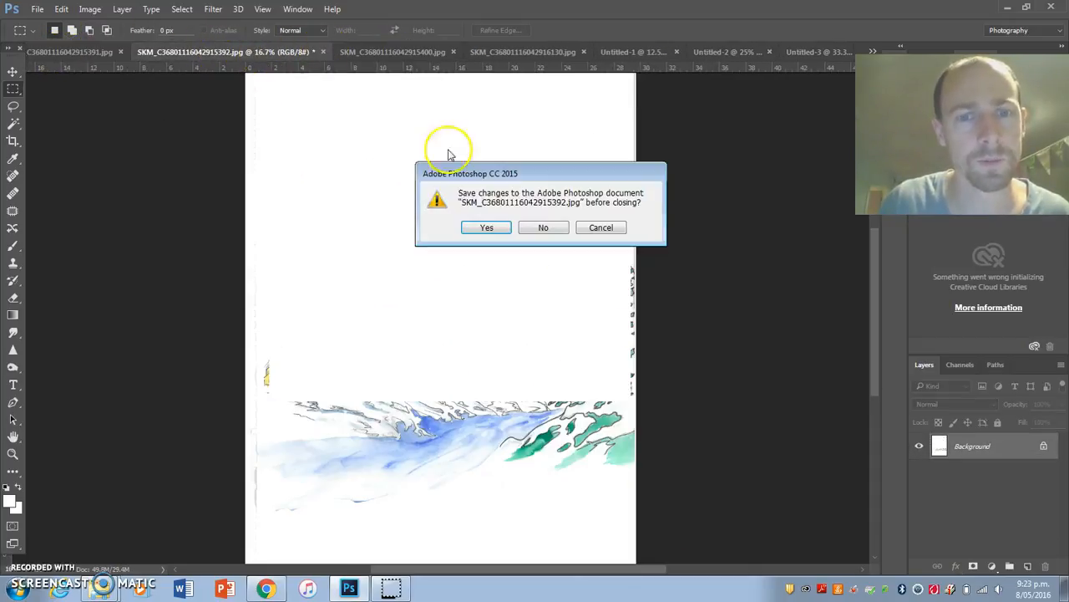
{"action": "left_click", "coordinate": [543, 227]}
- Close the leftover mountain cut-out document without saving and bring the village document back up
{"action": "left_click", "coordinate": [620, 52]}
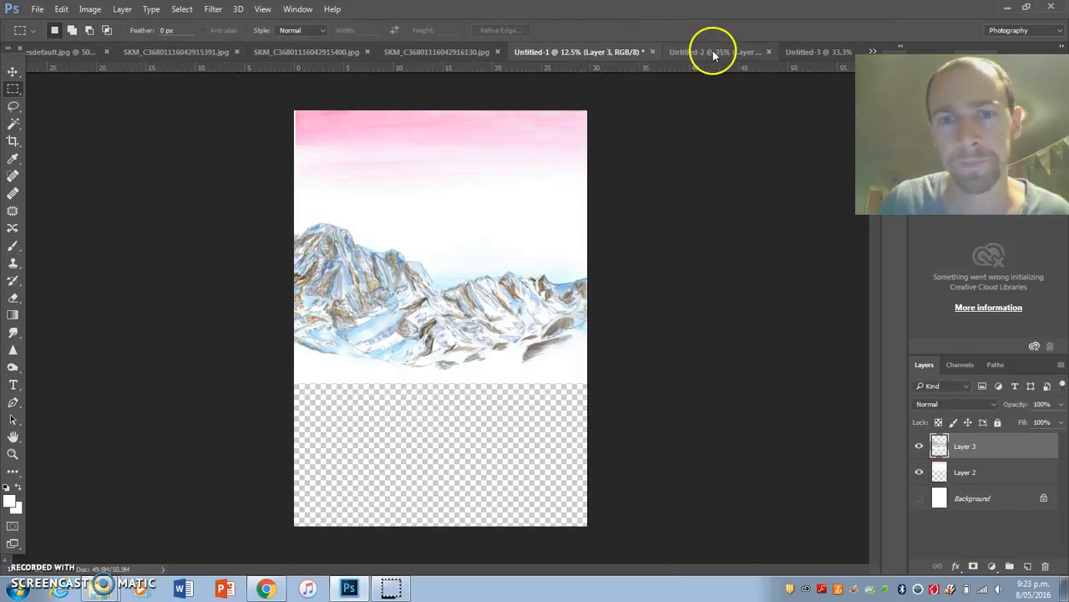
{"action": "left_click", "coordinate": [713, 52]}
{"action": "left_click", "coordinate": [763, 52]}
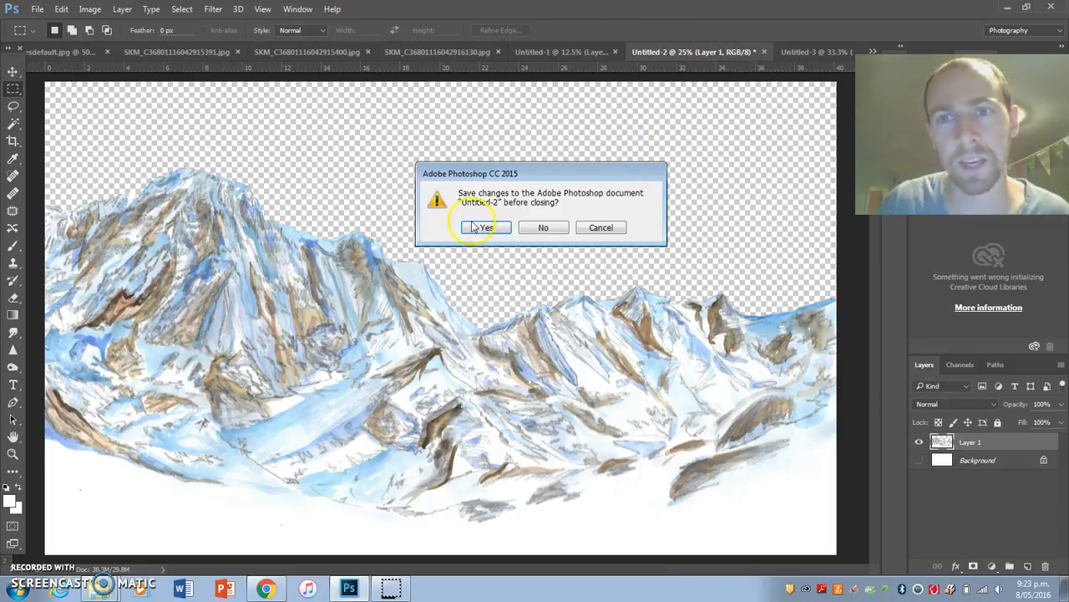
{"action": "left_click", "coordinate": [538, 230]}
{"action": "left_click", "coordinate": [747, 53]}
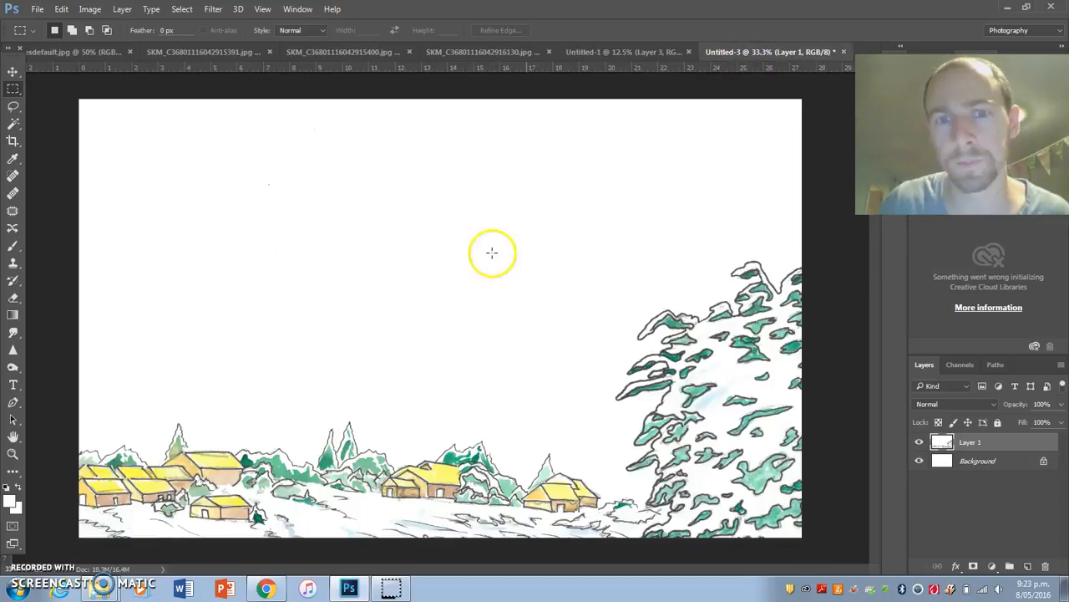
- Trace the rooftops and tree edge with the Magnetic Lasso, delete the enclosed sky, hide the Background layer, and deselect
{"action": "right_click", "coordinate": [12, 107]}
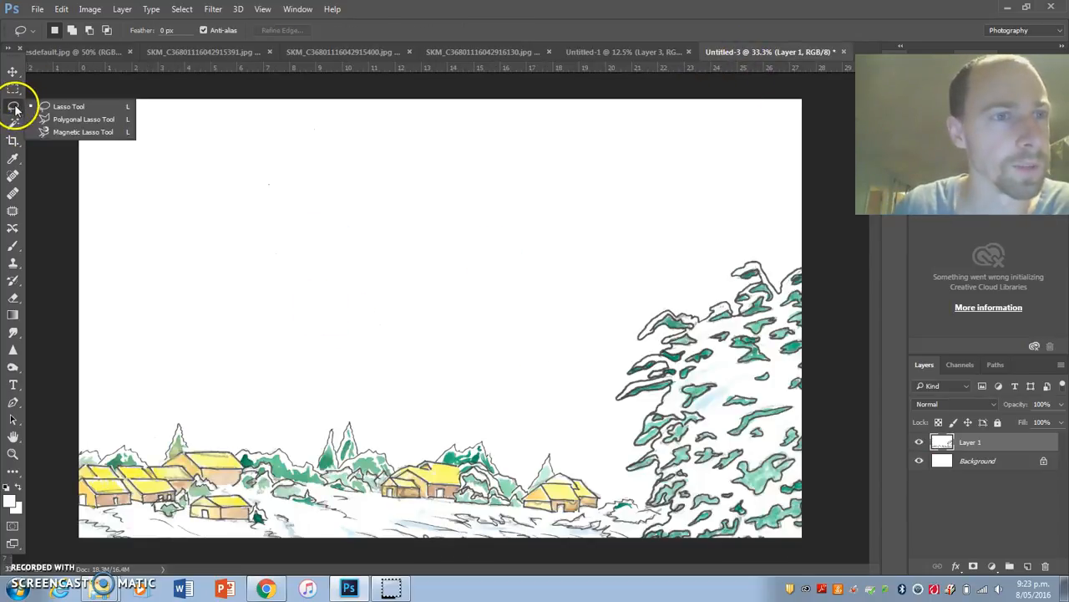
{"action": "left_click", "coordinate": [52, 131]}
{"action": "left_click", "coordinate": [82, 453]}
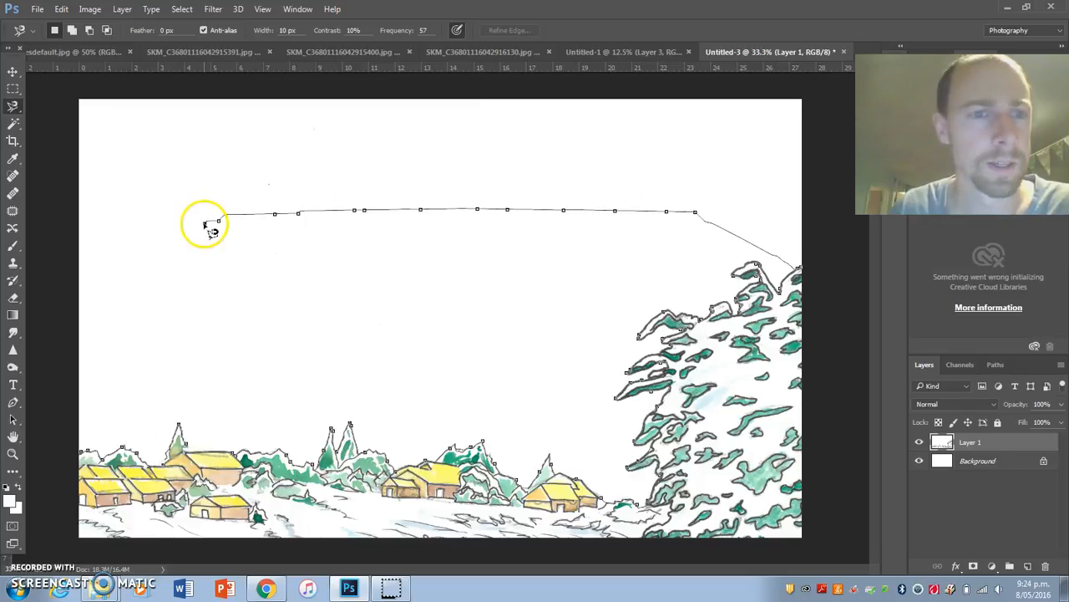
{"action": "left_click", "coordinate": [204, 226]}
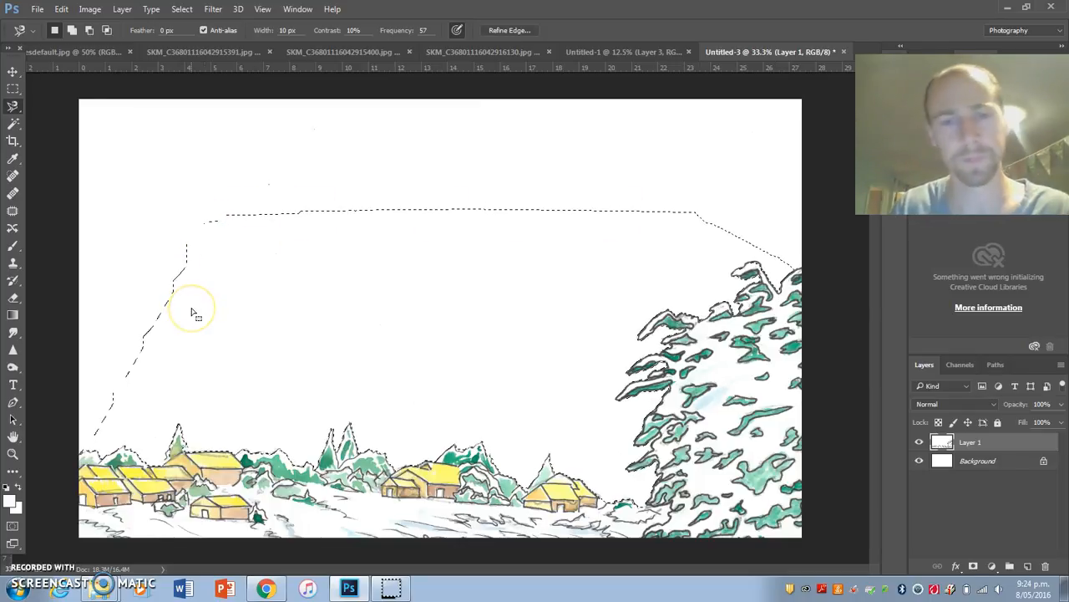
{"action": "key", "text": "Delete"}
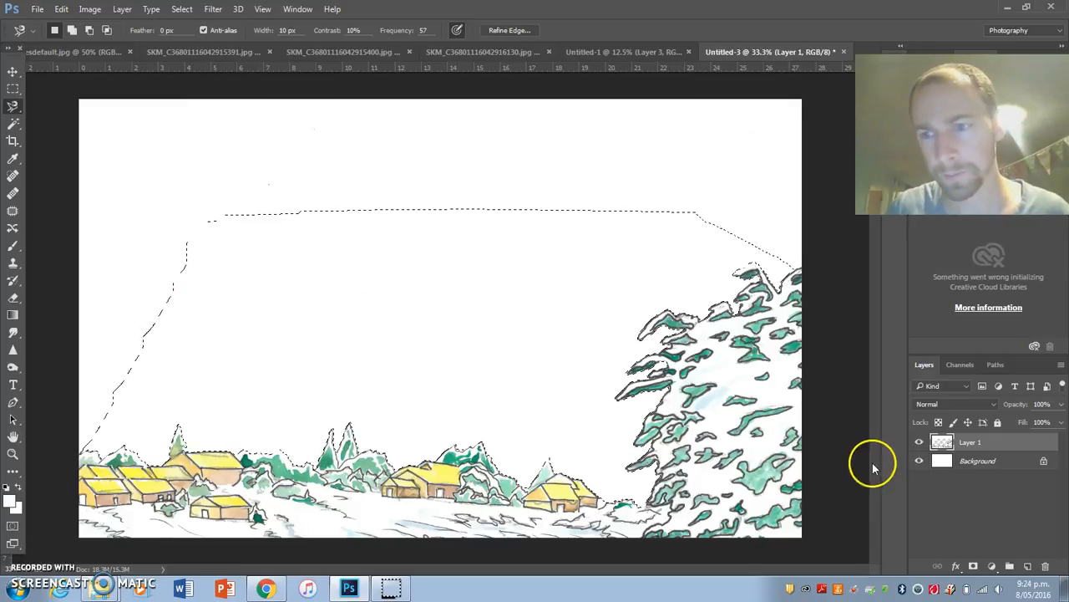
{"action": "left_click", "coordinate": [919, 460]}
{"action": "key", "text": "ctrl+d"}
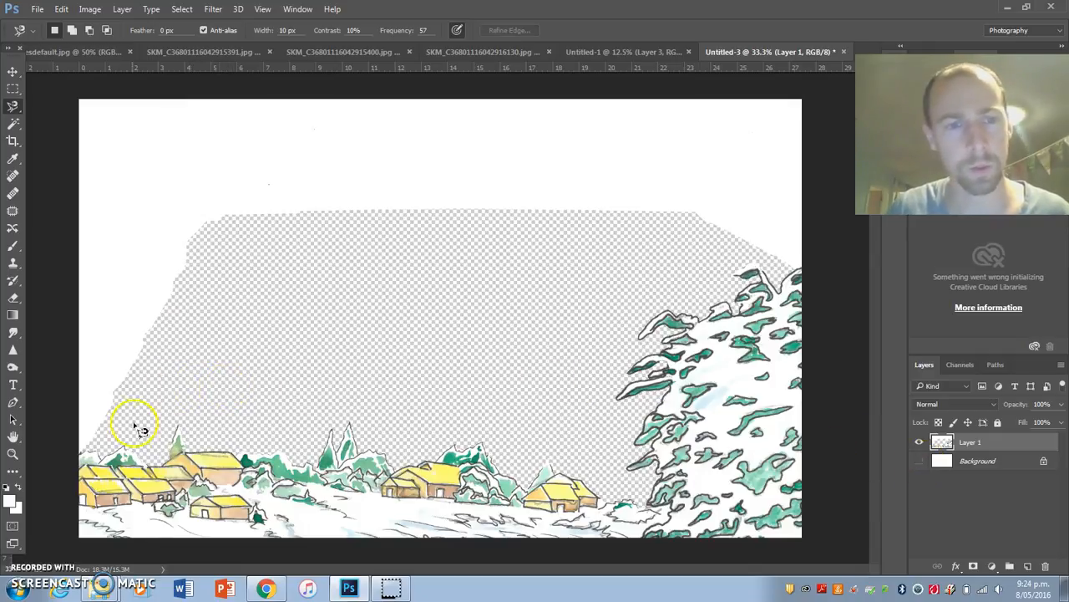
- Select the leftover white sky above the village with the Lasso, delete it, and clear the selection
{"action": "double_click", "coordinate": [56, 455]}
{"action": "left_click", "coordinate": [20, 106]}
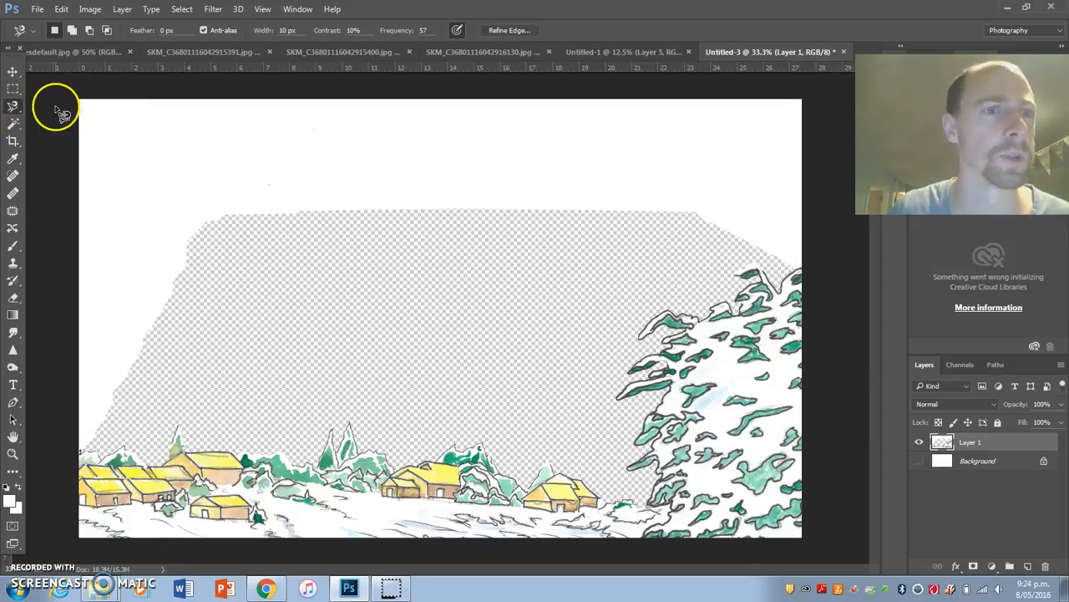
{"action": "left_click", "coordinate": [20, 107]}
{"action": "left_click", "coordinate": [50, 107]}
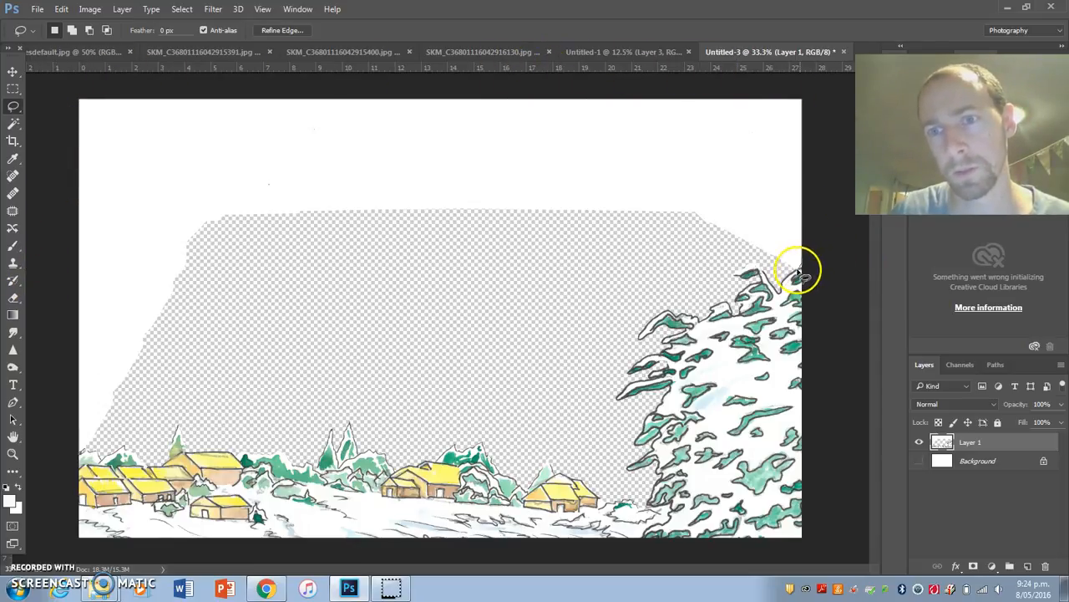
{"action": "left_click_drag", "start_coordinate": [553, 243], "coordinate": [289, 317]}
{"action": "key", "text": "Delete"}
{"action": "key", "text": "ctrl+d"}
- Move the village cut-out into the poster, scale it to the page width, and place it over the mountains' lower edge
{"action": "left_click", "coordinate": [12, 71]}
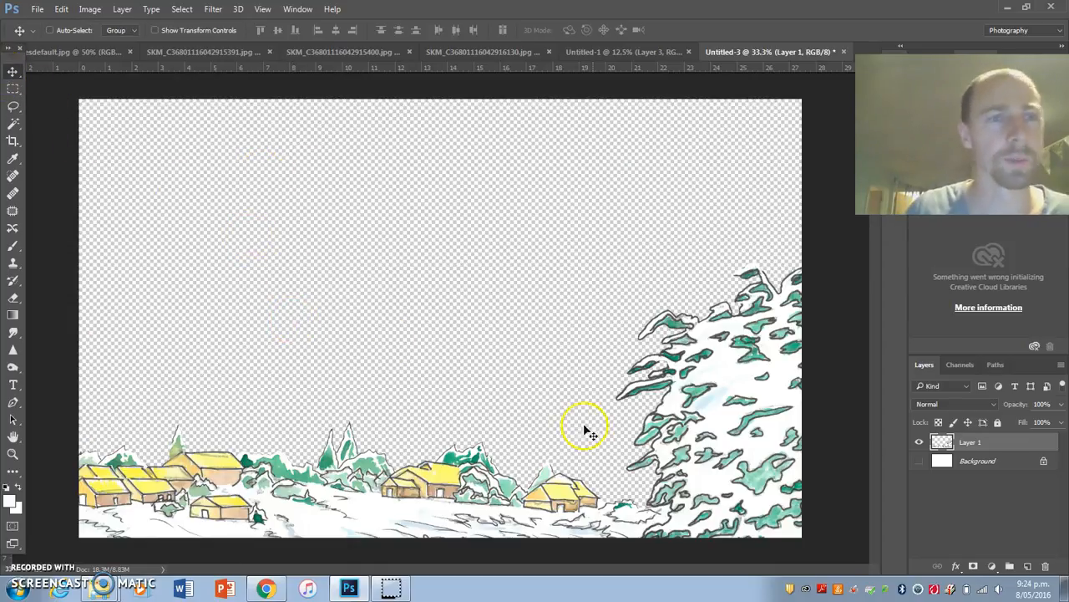
{"action": "mouse_move", "coordinate": [707, 454]}
{"action": "left_mouse_down"}
{"action": "mouse_move", "coordinate": [639, 355]}
{"action": "mouse_move", "coordinate": [614, 247]}
{"action": "mouse_move", "coordinate": [647, 117]}
{"action": "mouse_move", "coordinate": [628, 45]}
{"action": "mouse_move", "coordinate": [449, 358]}
{"action": "mouse_move", "coordinate": [561, 365]}
{"action": "mouse_move", "coordinate": [508, 368]}
{"action": "mouse_move", "coordinate": [520, 345]}
{"action": "mouse_move", "coordinate": [518, 354]}
{"action": "left_mouse_up"}
{"action": "key", "text": "ctrl+t"}
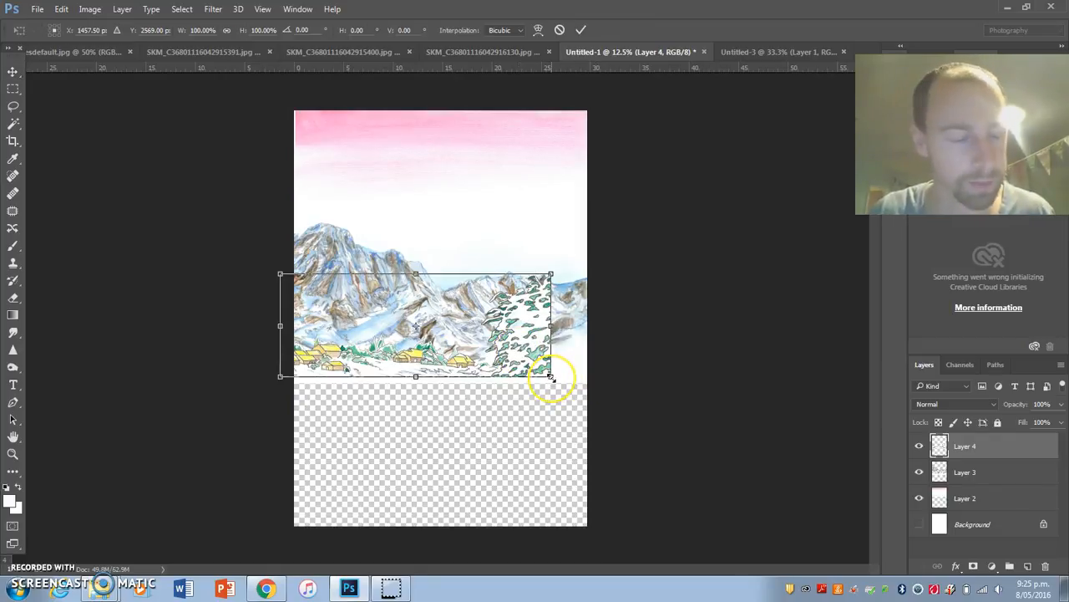
{"action": "mouse_move", "coordinate": [551, 377]}
{"action": "left_mouse_down"}
{"action": "mouse_move", "coordinate": [594, 398]}
{"action": "mouse_move", "coordinate": [563, 368]}
{"action": "left_mouse_up"}
{"action": "double_click", "coordinate": [562, 364]}
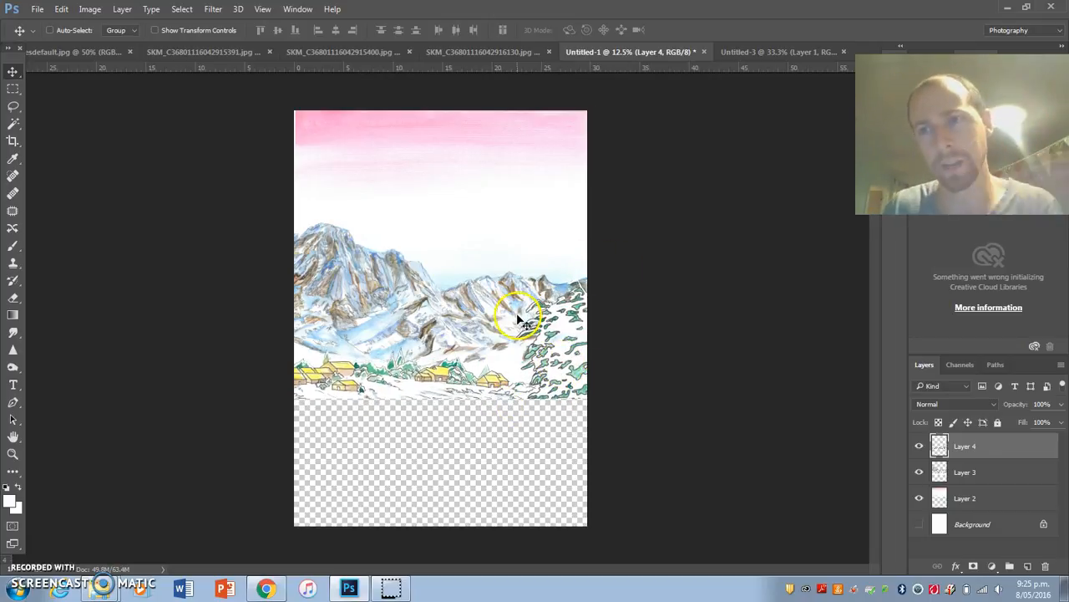
- Close the used village cut-out document without saving its changes
{"action": "left_click", "coordinate": [803, 52]}
{"action": "left_click", "coordinate": [843, 52]}
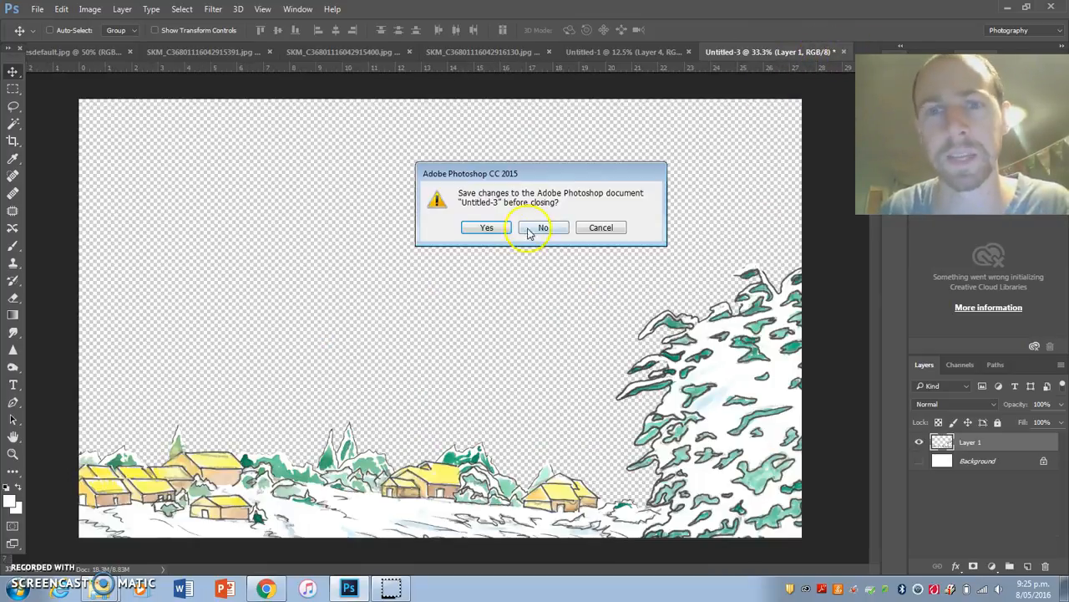
{"action": "left_click", "coordinate": [539, 225]}
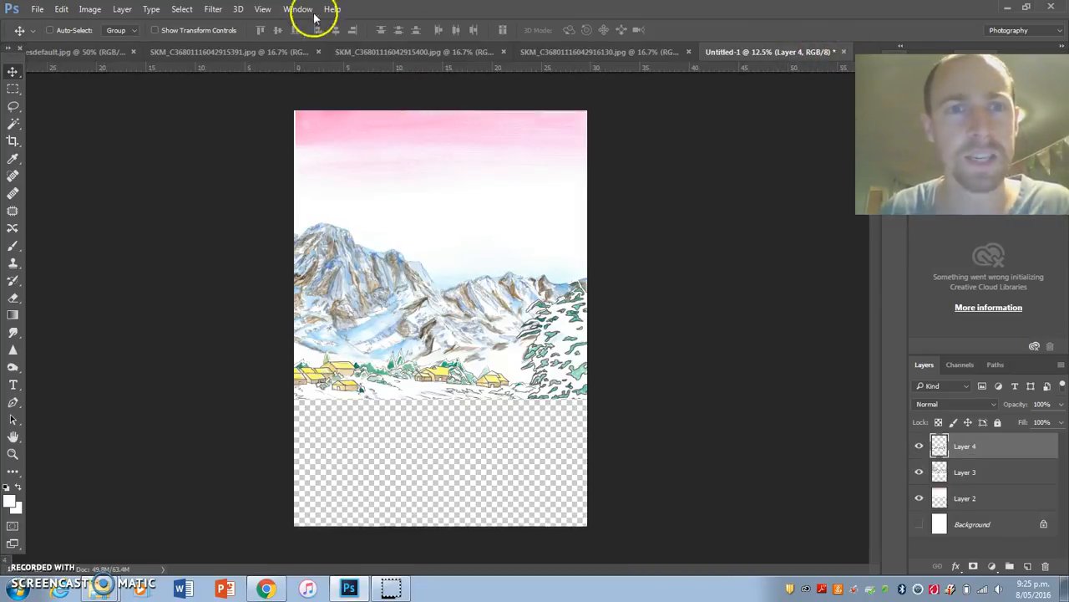
- Look through the remaining scans, bring up the bare orange tree, and rotate its canvas 90° counter-clockwise so it stands upright
{"action": "left_click", "coordinate": [382, 52]}
{"action": "left_click", "coordinate": [260, 52]}
{"action": "left_click", "coordinate": [113, 50]}
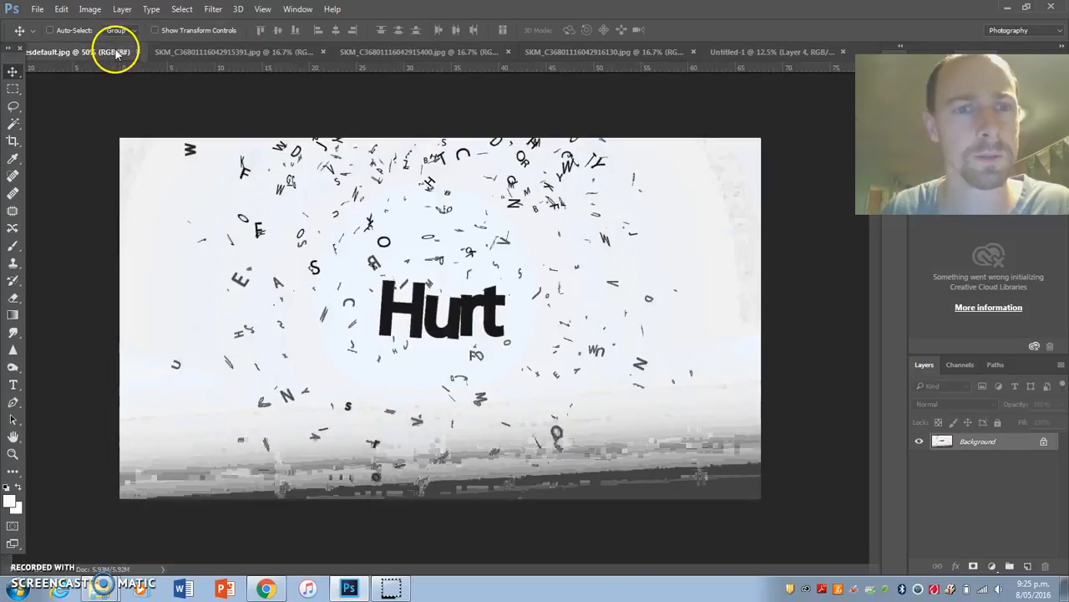
{"action": "left_click", "coordinate": [382, 52]}
{"action": "left_click", "coordinate": [618, 51]}
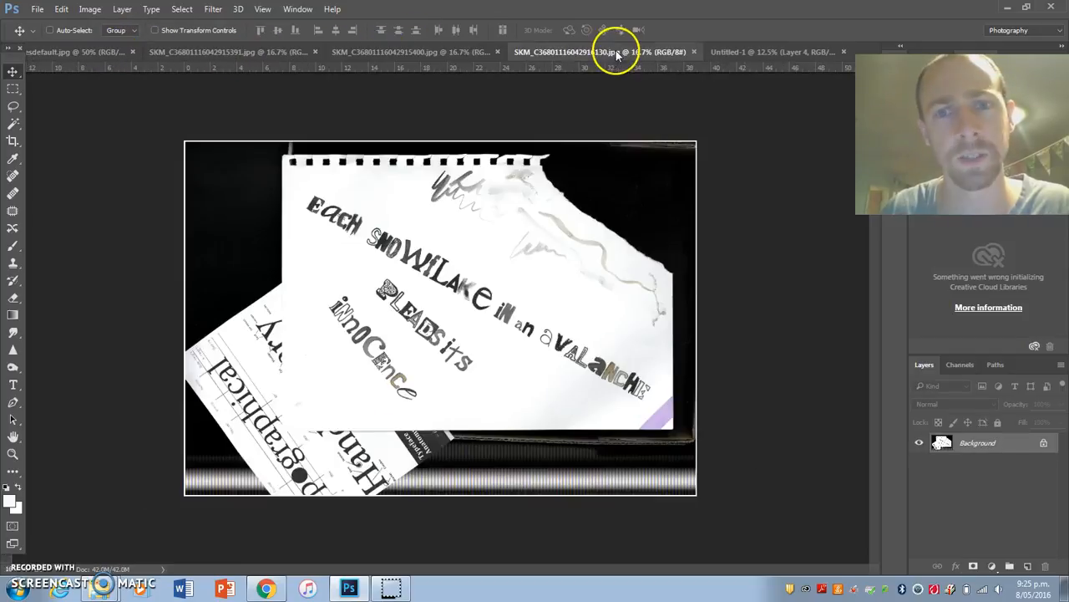
{"action": "left_click", "coordinate": [429, 52]}
{"action": "left_click", "coordinate": [90, 8]}
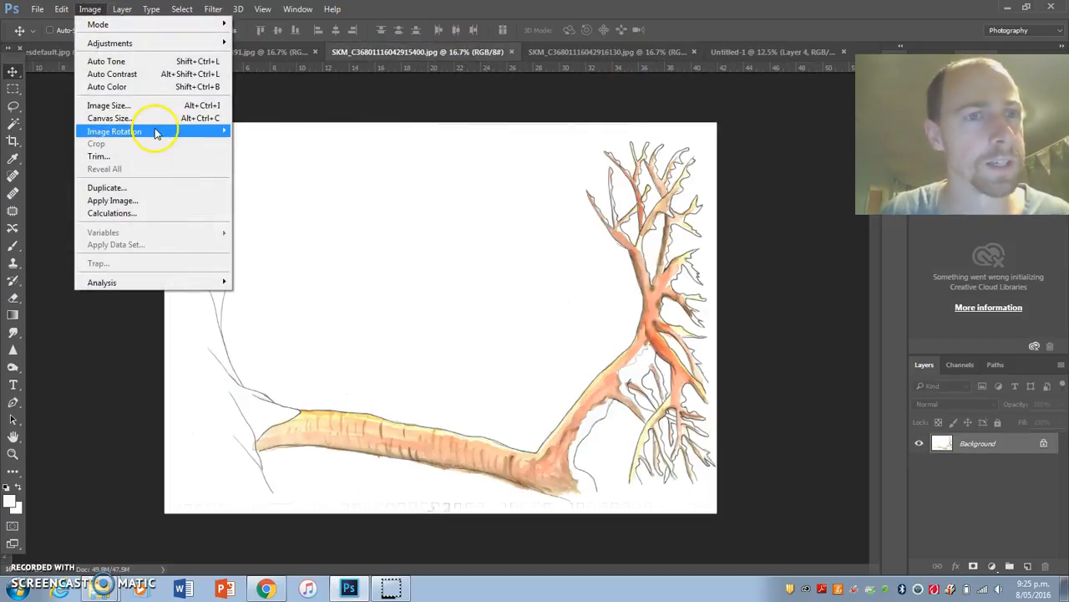
{"action": "mouse_move", "coordinate": [134, 131]}
{"action": "left_click", "coordinate": [266, 164]}
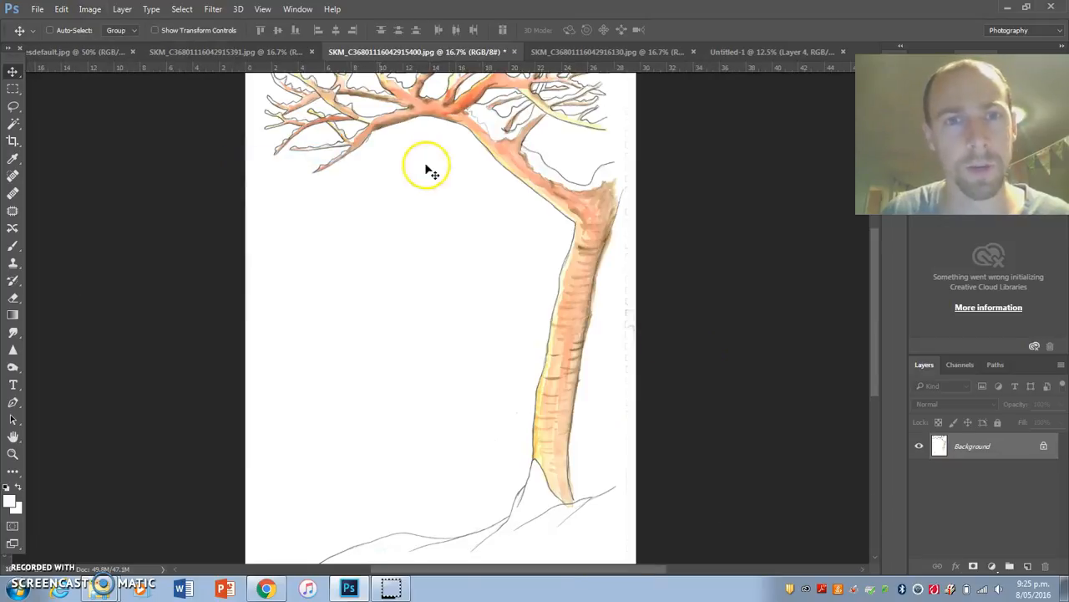
{"action": "left_click", "coordinate": [13, 124]}
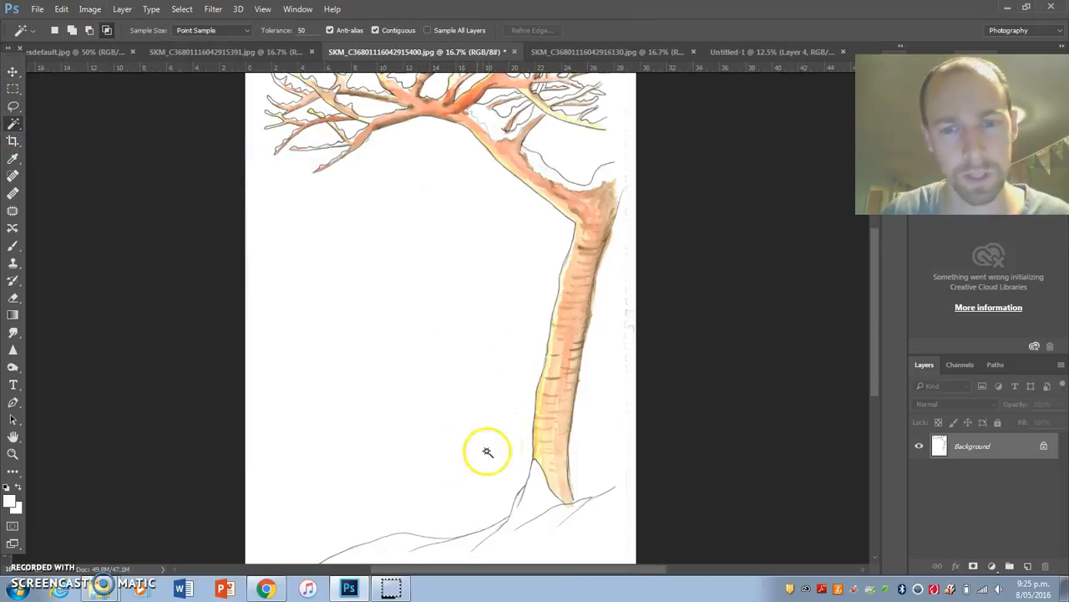
{"action": "left_click", "coordinate": [428, 365]}
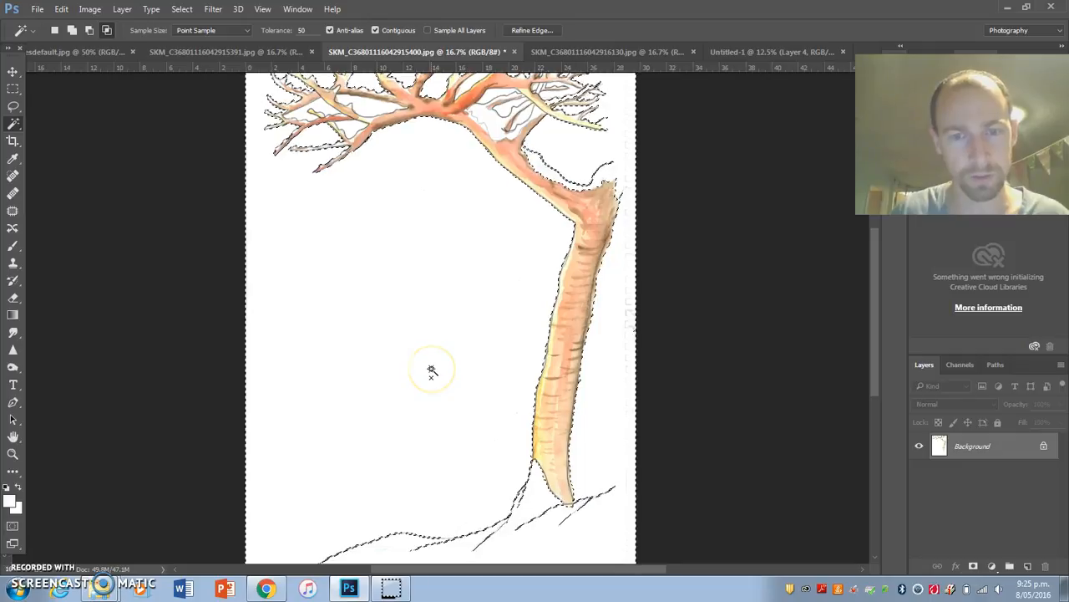
{"action": "right_click", "coordinate": [14, 123]}
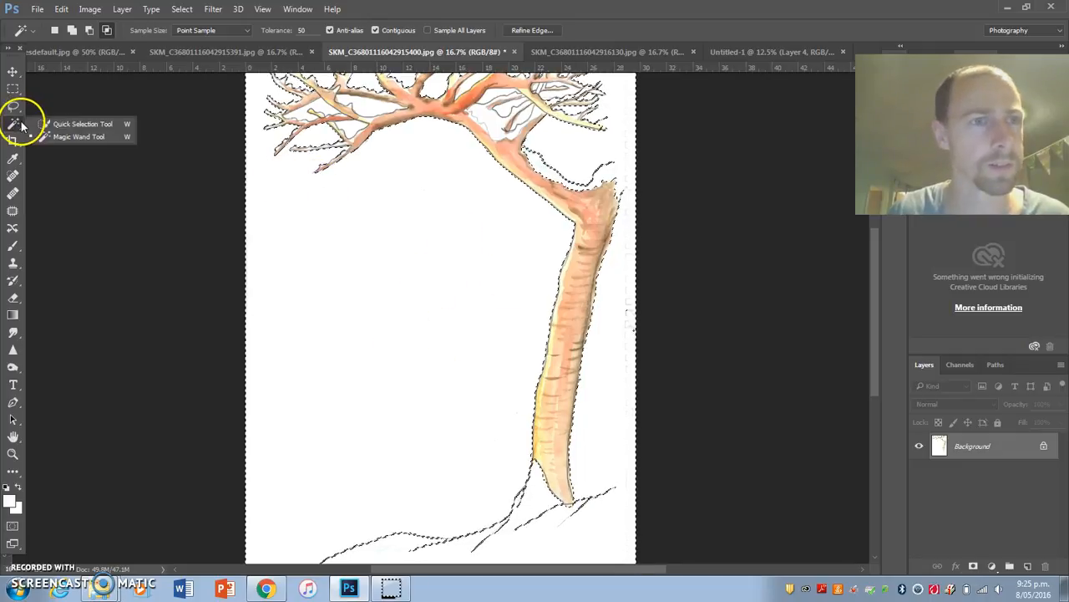
{"action": "left_click", "coordinate": [55, 124]}
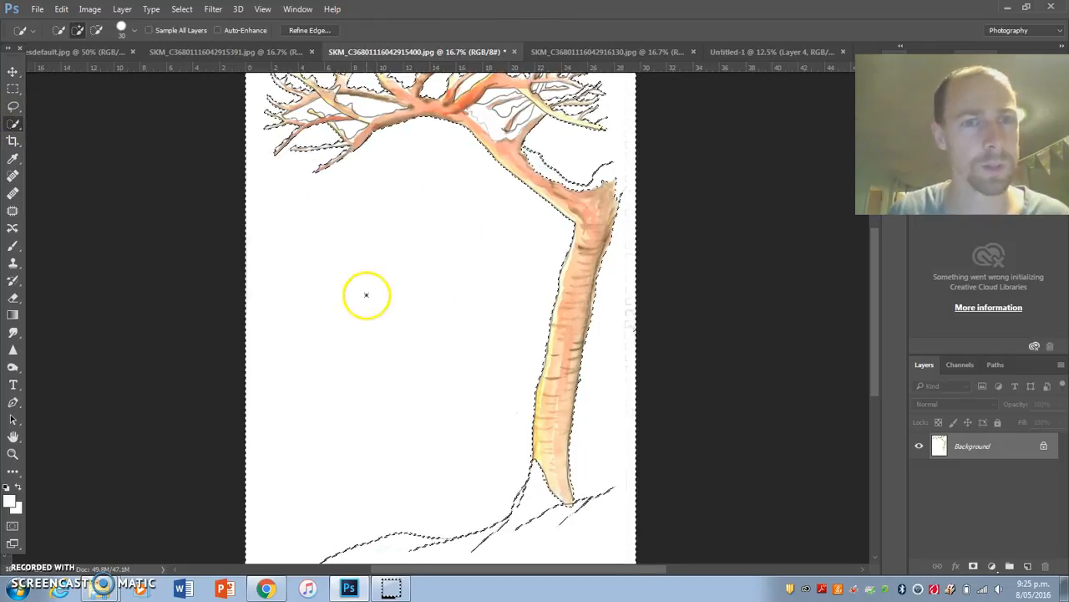
{"action": "left_click", "coordinate": [14, 106]}
{"action": "left_click", "coordinate": [430, 184]}
- Select the white areas below and beside the branches with Quick Selection, unlock the Background layer, and delete those areas
{"action": "left_click", "coordinate": [13, 124]}
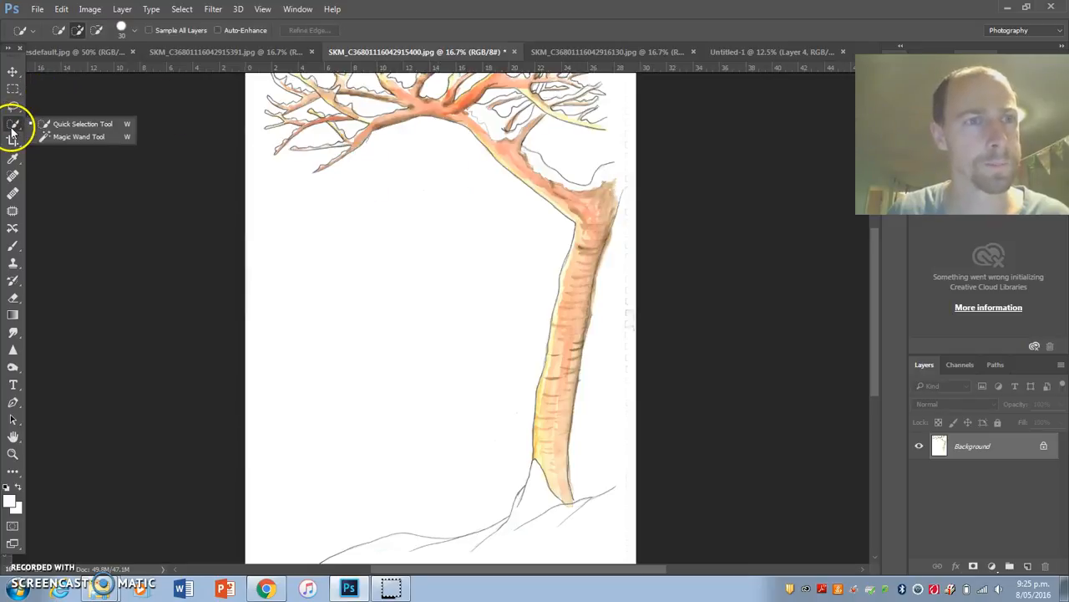
{"action": "left_click", "coordinate": [113, 124]}
{"action": "mouse_move", "coordinate": [492, 230]}
{"action": "left_mouse_down"}
{"action": "mouse_move", "coordinate": [476, 254]}
{"action": "mouse_move", "coordinate": [437, 389]}
{"action": "mouse_move", "coordinate": [452, 411]}
{"action": "mouse_move", "coordinate": [441, 451]}
{"action": "left_mouse_up"}
{"action": "key", "text": "shift+BackSpace"}
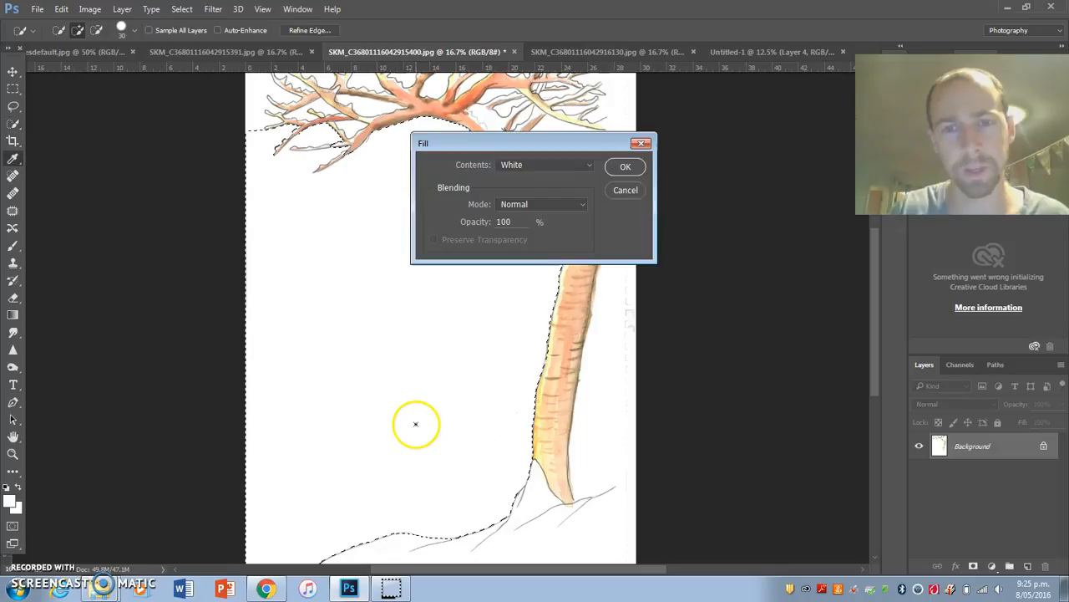
{"action": "left_click", "coordinate": [623, 170]}
{"action": "left_click", "coordinate": [1044, 446]}
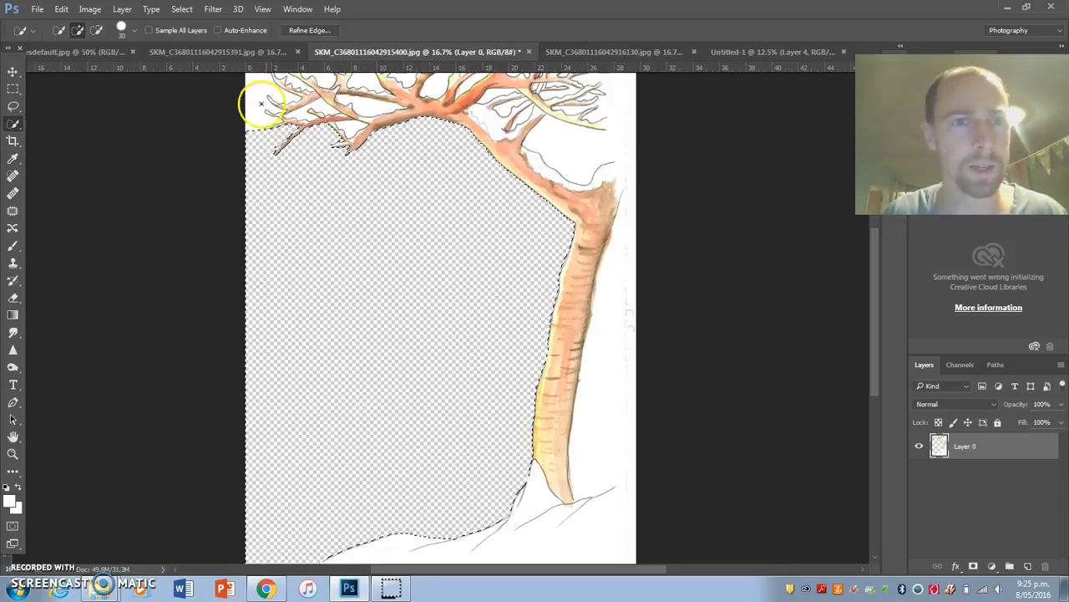
{"action": "mouse_move", "coordinate": [270, 90]}
{"action": "left_mouse_down"}
{"action": "mouse_move", "coordinate": [329, 102]}
{"action": "mouse_move", "coordinate": [351, 126]}
{"action": "mouse_move", "coordinate": [292, 96]}
{"action": "left_mouse_up"}
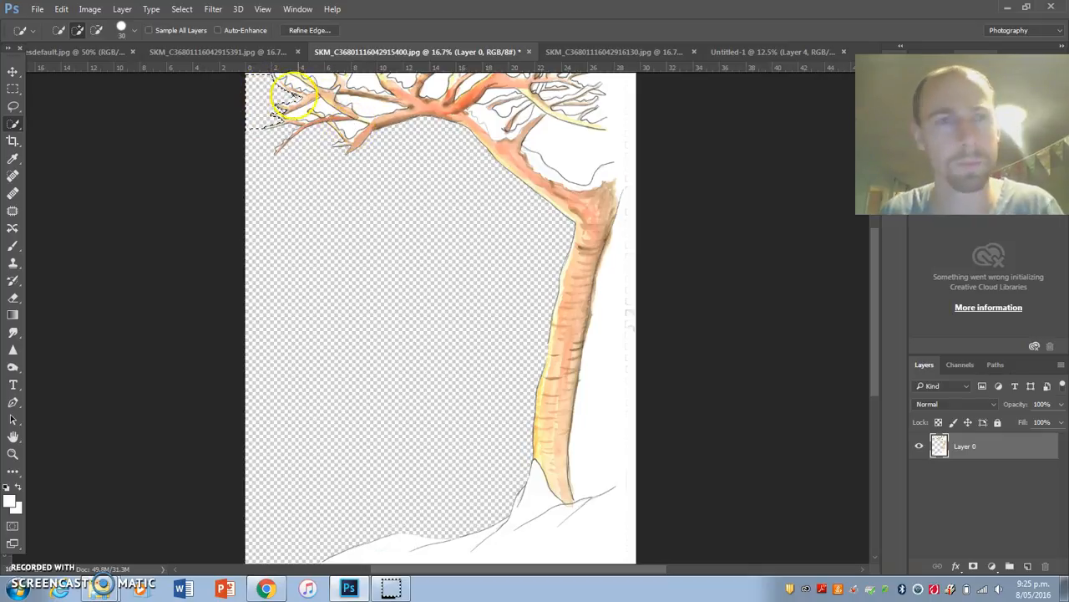
- Select the white gaps between the outer left branches with the Magic Wand at tolerance 50 and delete them one by one
{"action": "right_click", "coordinate": [12, 124]}
{"action": "left_click", "coordinate": [75, 136]}
{"action": "left_click", "coordinate": [355, 115]}
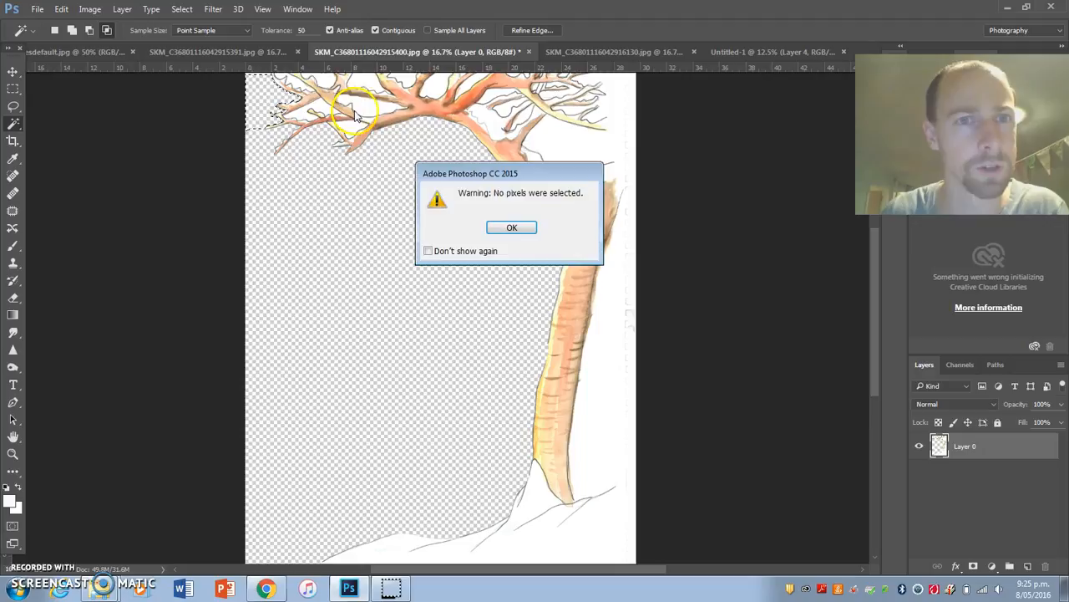
{"action": "left_click", "coordinate": [523, 233]}
{"action": "left_click", "coordinate": [297, 124]}
{"action": "left_click", "coordinate": [320, 110]}
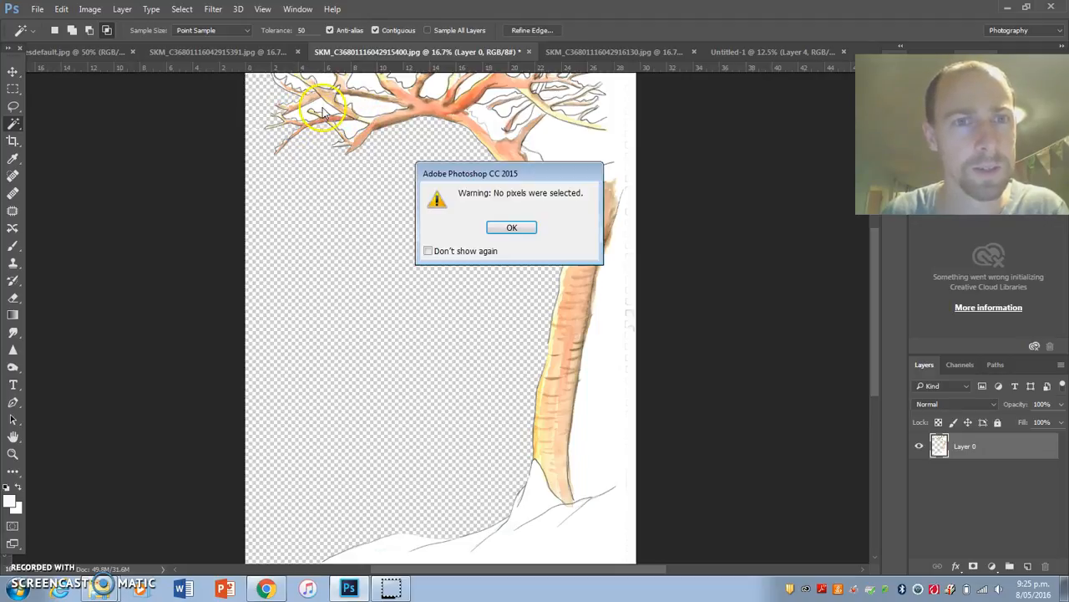
{"action": "left_click", "coordinate": [509, 224]}
{"action": "left_click", "coordinate": [364, 112]}
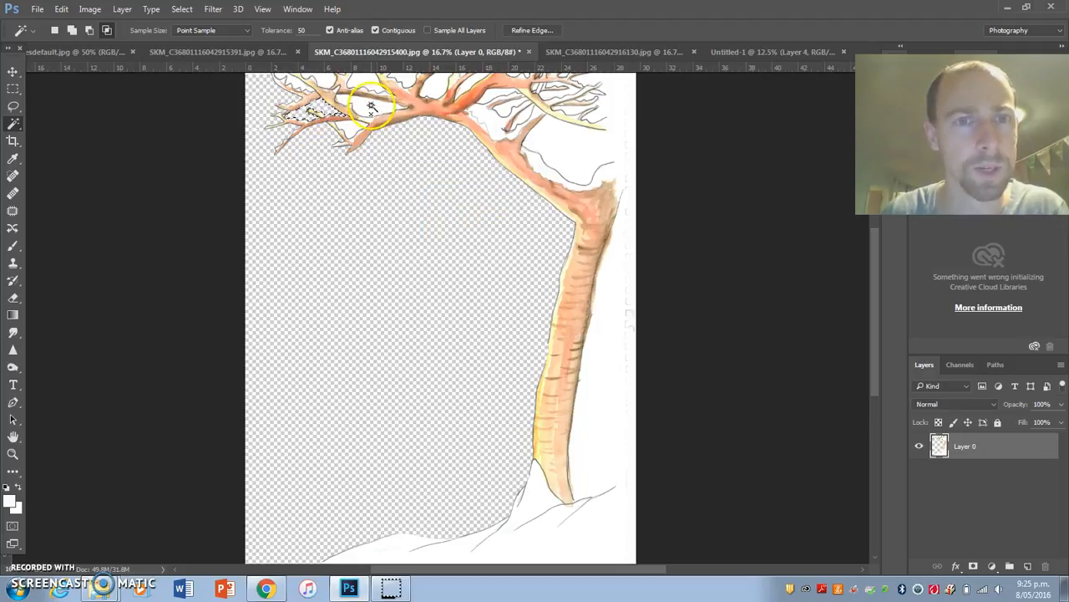
{"action": "left_click", "coordinate": [372, 107]}
{"action": "left_click", "coordinate": [506, 226]}
{"action": "left_click", "coordinate": [367, 111]}
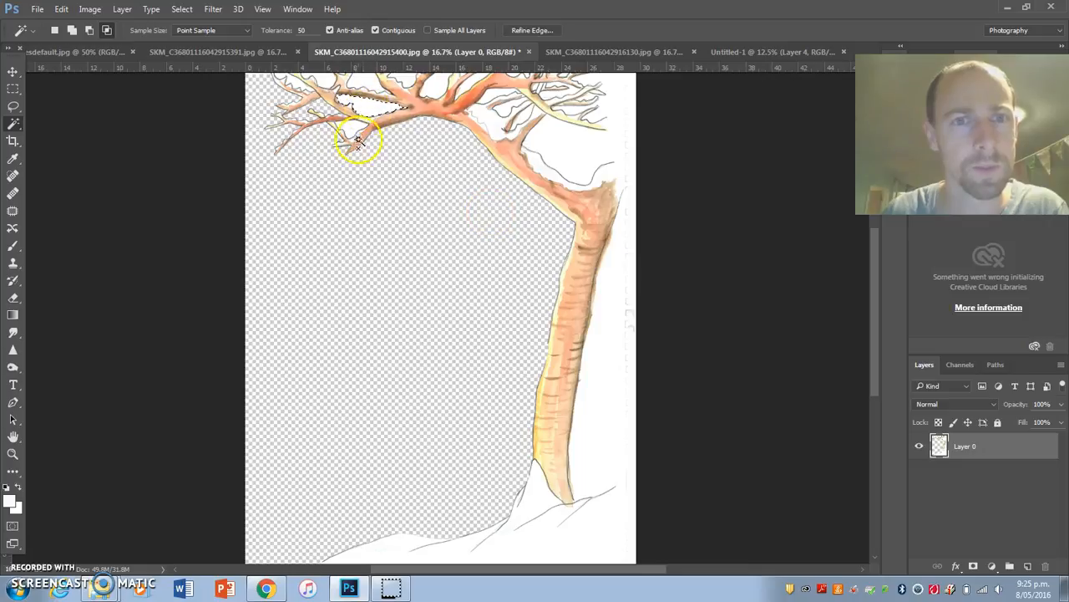
{"action": "left_click", "coordinate": [352, 133]}
{"action": "left_click", "coordinate": [511, 226]}
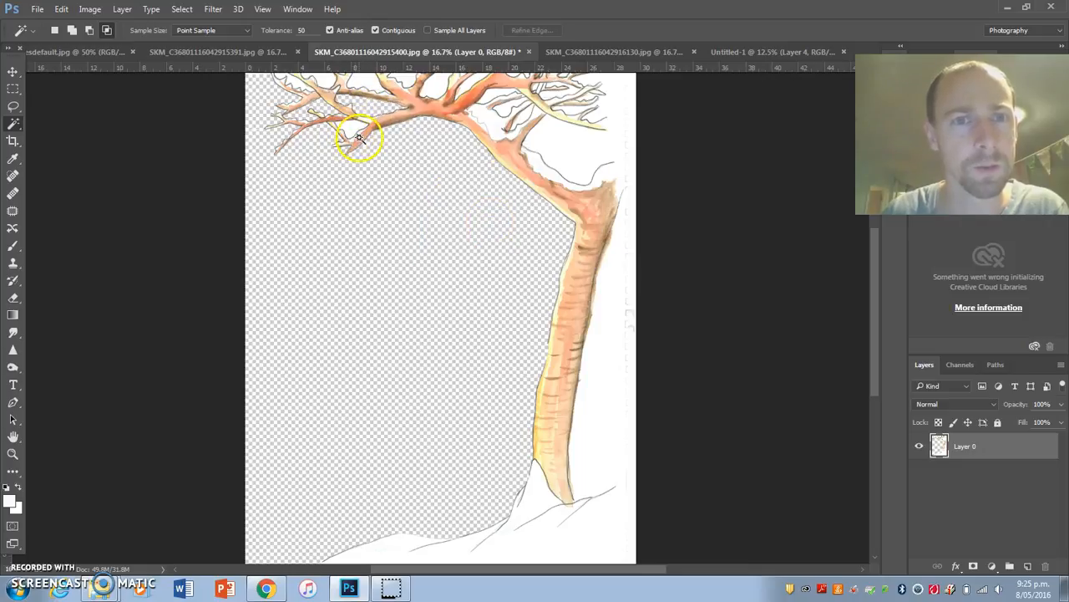
{"action": "left_click", "coordinate": [326, 80]}
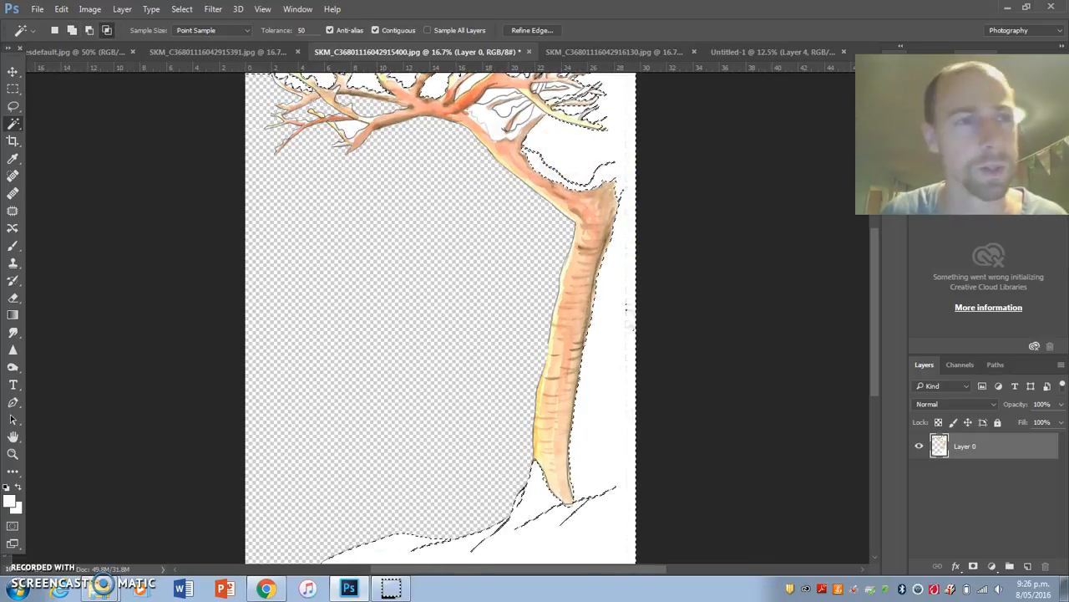
{"action": "left_click", "coordinate": [12, 88]}
{"action": "left_click", "coordinate": [449, 164]}
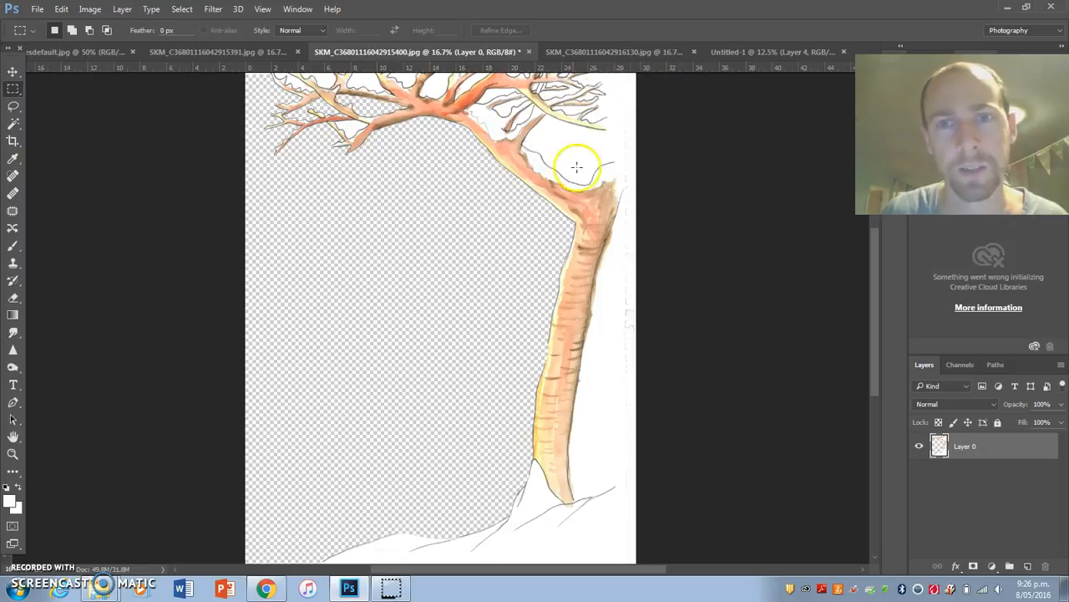
- Crop the tree scan's right side in to the outer edge of the trunk
{"action": "left_click", "coordinate": [12, 142]}
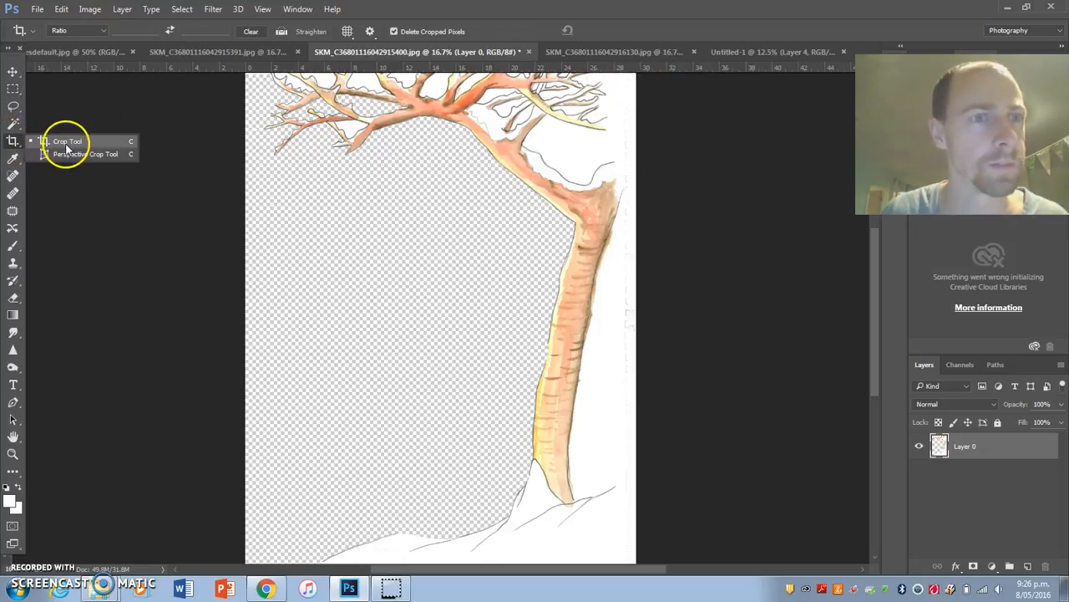
{"action": "left_click", "coordinate": [65, 140]}
{"action": "left_click_drag", "start_coordinate": [639, 242], "coordinate": [624, 246]}
{"action": "key", "text": "Return"}
- Delete the white areas to the right of the trunk and above the branches using the Magic Wand
{"action": "mouse_move", "coordinate": [15, 124]}
{"action": "left_mouse_down"}
{"action": "mouse_move", "coordinate": [53, 125]}
{"action": "mouse_move", "coordinate": [53, 137]}
{"action": "left_mouse_up"}
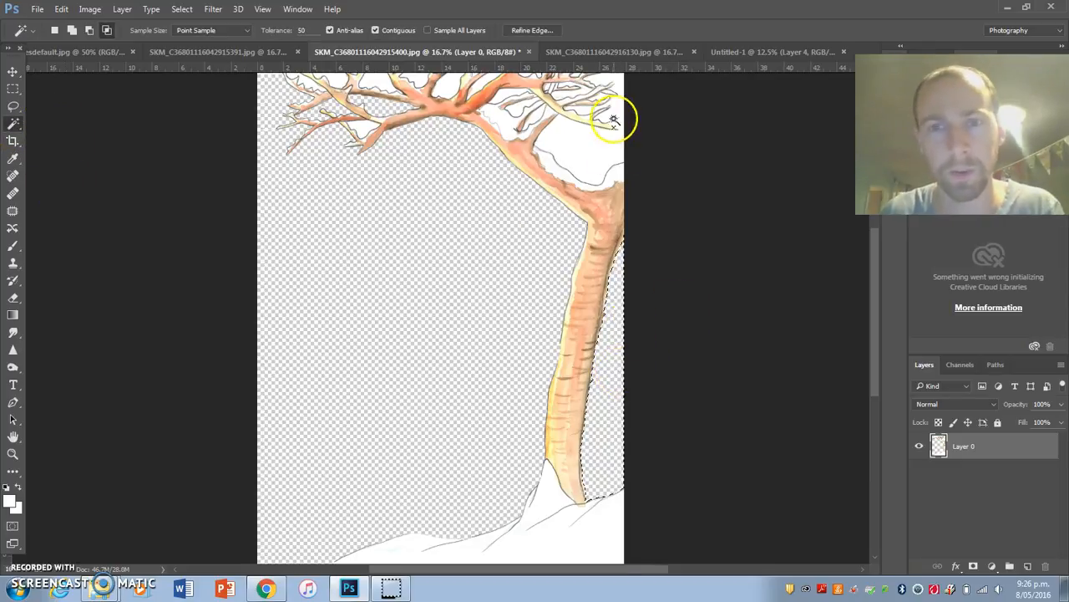
{"action": "left_click", "coordinate": [585, 146], "text": "alt"}
{"action": "left_click", "coordinate": [519, 225]}
{"action": "left_click", "coordinate": [586, 145]}
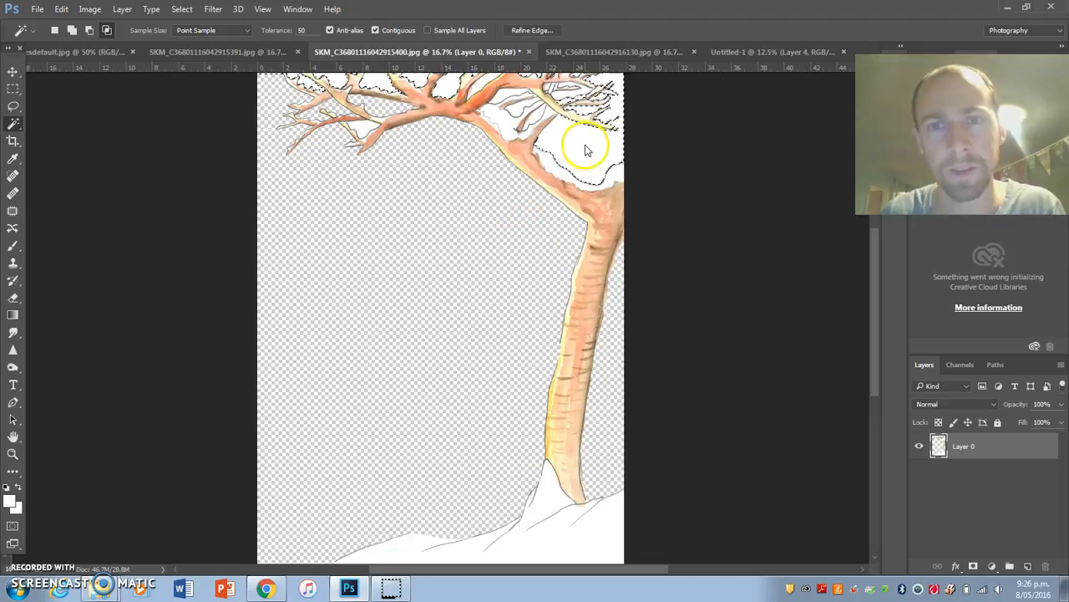
{"action": "key", "text": "Delete"}
- Remove the remaining white gaps among the upper branches and the lower left twigs with the Magic Wand
{"action": "left_click", "coordinate": [506, 95]}
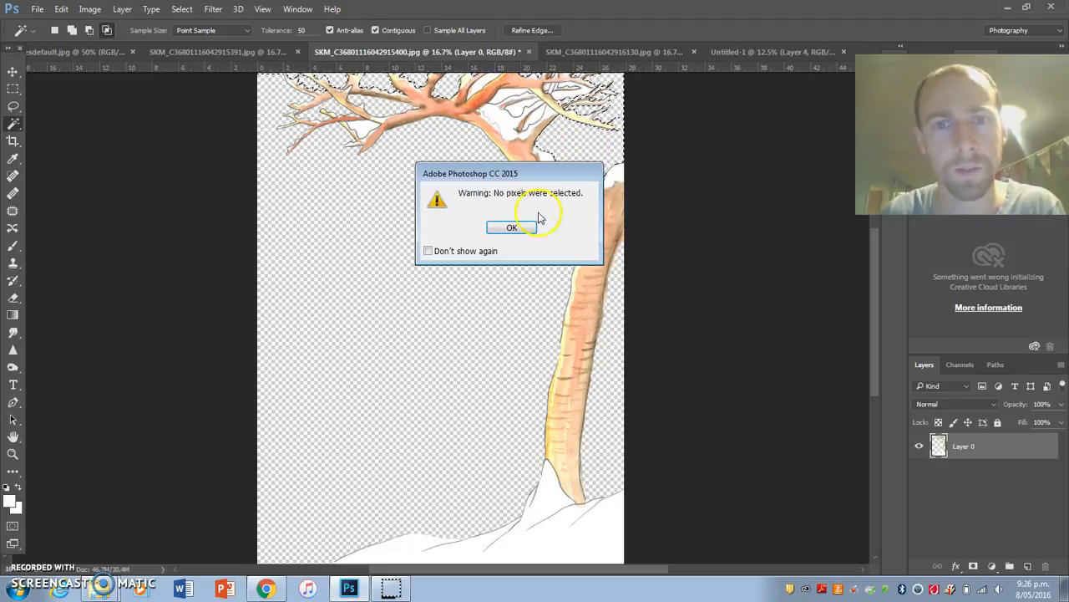
{"action": "left_click", "coordinate": [518, 228]}
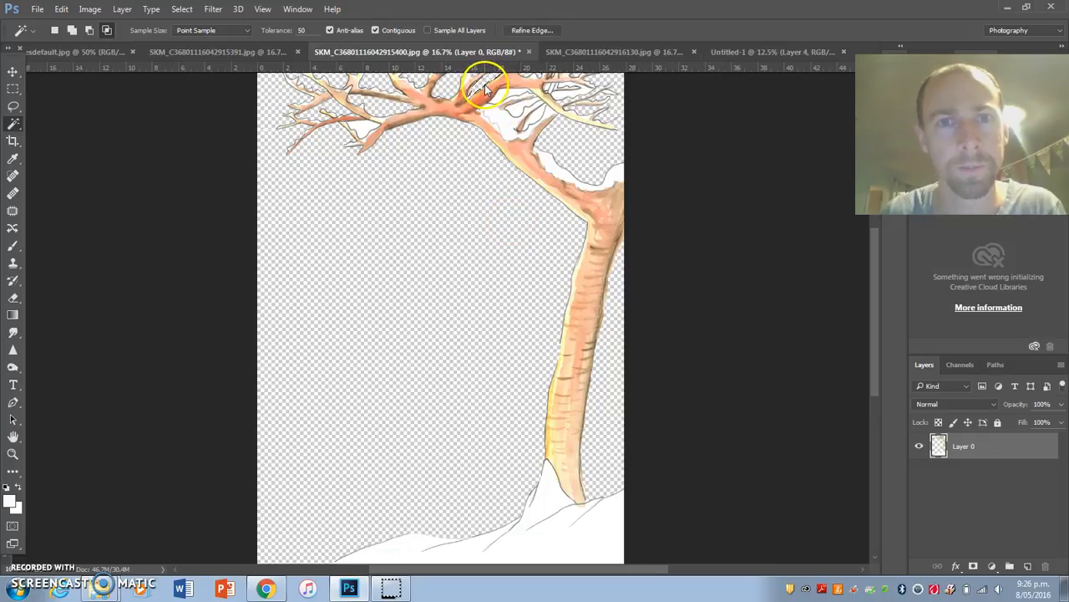
{"action": "key", "text": "Delete"}
{"action": "left_click", "coordinate": [509, 227]}
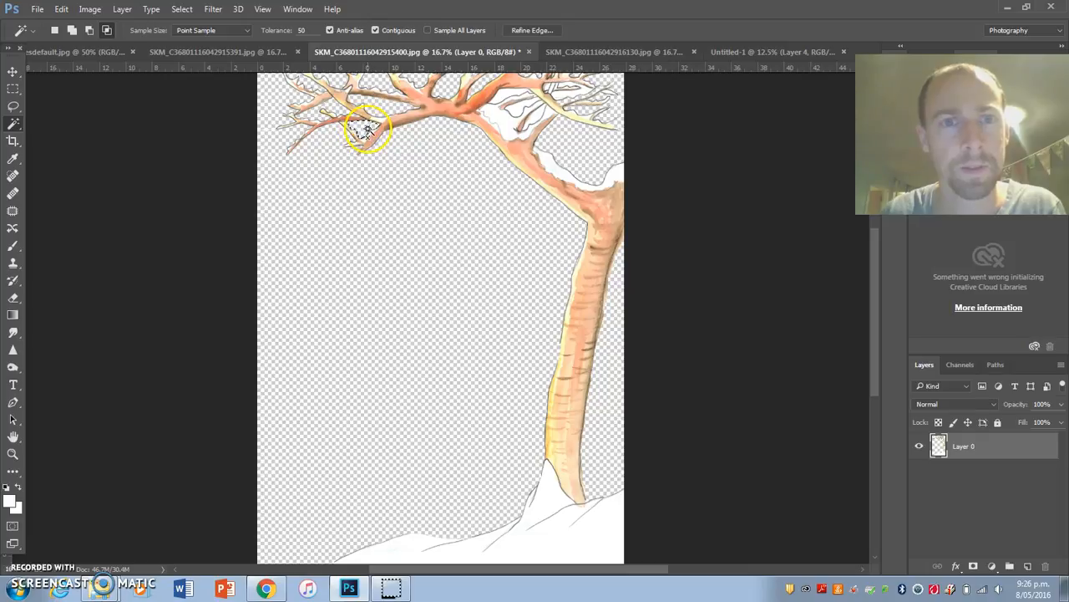
- Delete the white gaps between the branches above the trunk's fork using Quick Selection, keeping the snow, and clear the selection
{"action": "right_click", "coordinate": [13, 123]}
{"action": "left_click", "coordinate": [58, 125]}
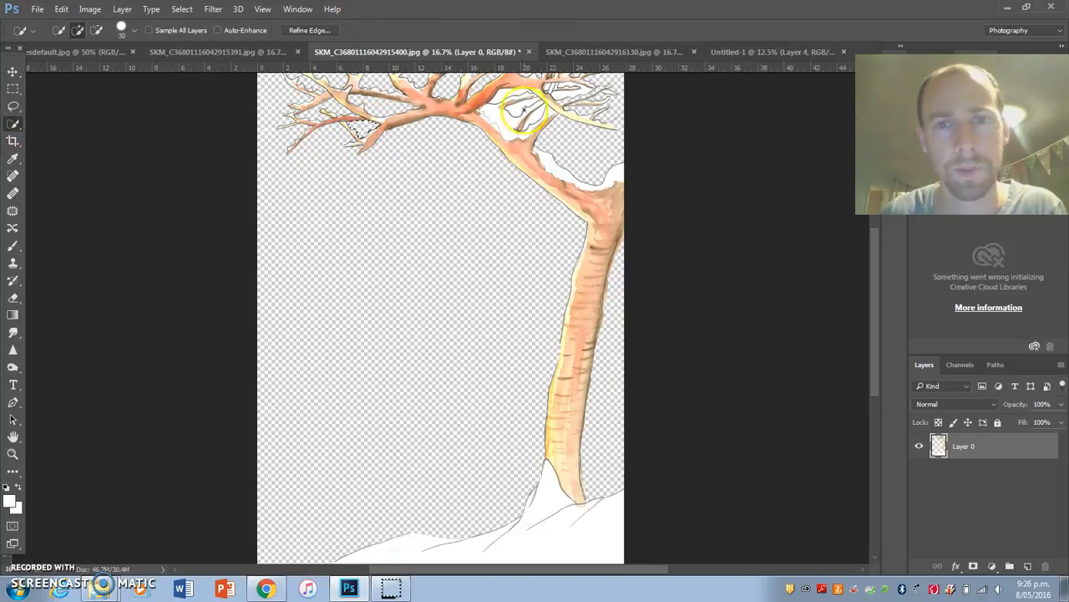
{"action": "left_click", "coordinate": [13, 88]}
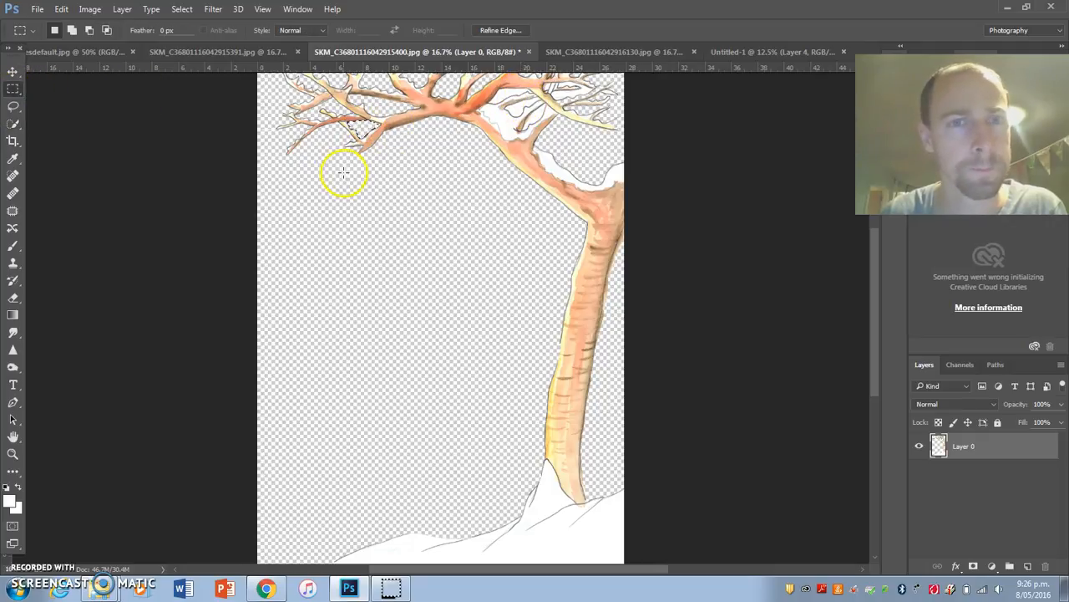
{"action": "left_click", "coordinate": [12, 122]}
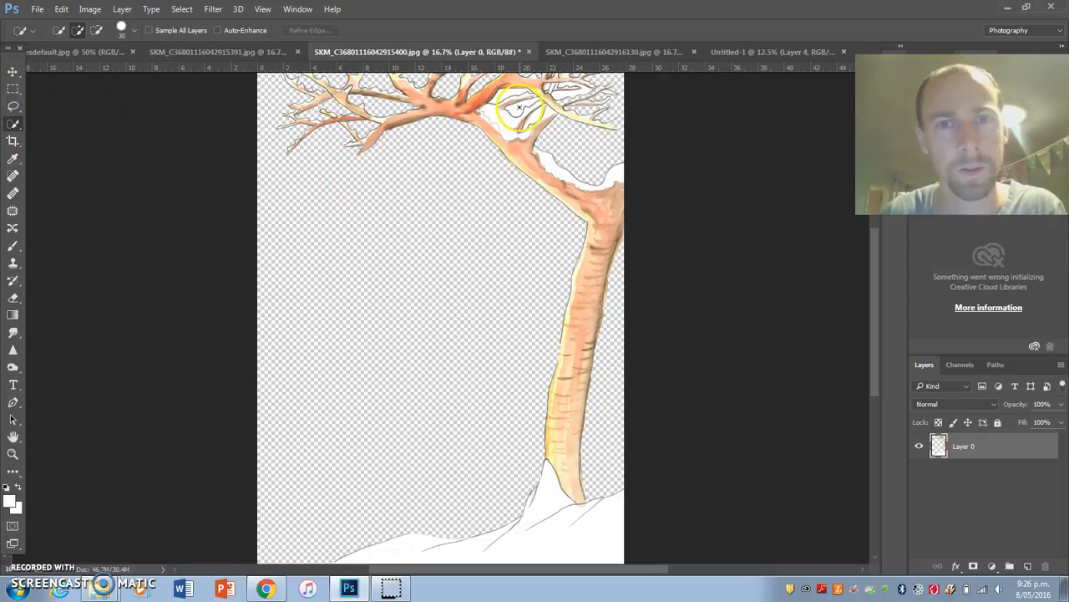
{"action": "mouse_move", "coordinate": [525, 107]}
{"action": "left_mouse_down"}
{"action": "mouse_move", "coordinate": [548, 128]}
{"action": "mouse_move", "coordinate": [536, 119]}
{"action": "mouse_move", "coordinate": [569, 84]}
{"action": "mouse_move", "coordinate": [615, 106]}
{"action": "mouse_move", "coordinate": [526, 106]}
{"action": "left_mouse_up"}
{"action": "left_click", "coordinate": [15, 89]}
{"action": "left_click", "coordinate": [445, 119]}
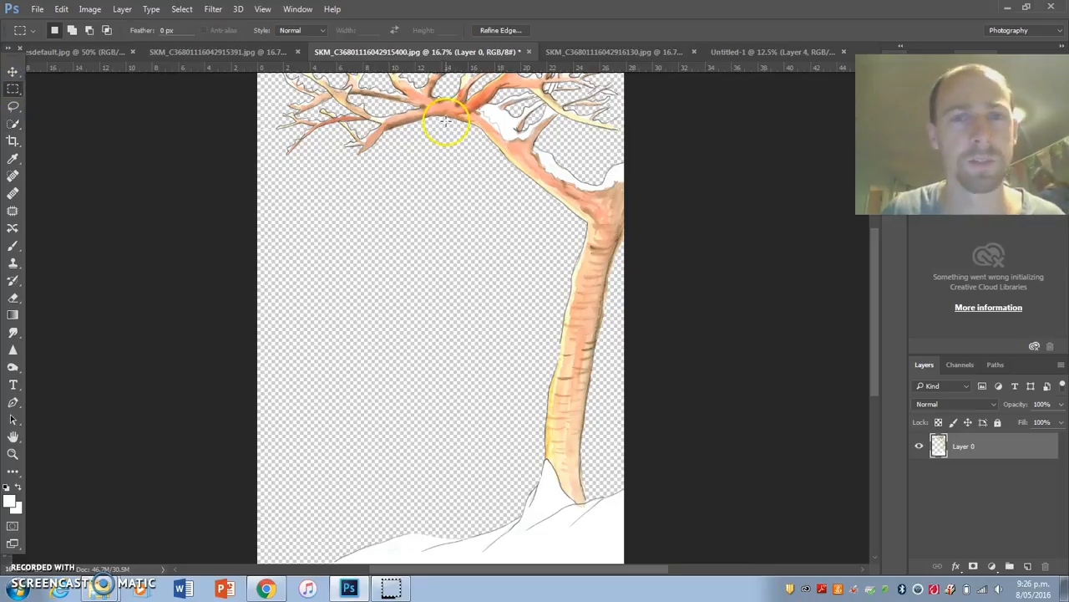
- Move the tree cut-out into the Untitled-1 poster and place it on the right side of the scene
{"action": "left_click", "coordinate": [16, 72]}
{"action": "left_click_drag", "start_coordinate": [558, 182], "coordinate": [598, 51]}
{"action": "left_click_drag", "start_coordinate": [675, 59], "coordinate": [585, 284]}
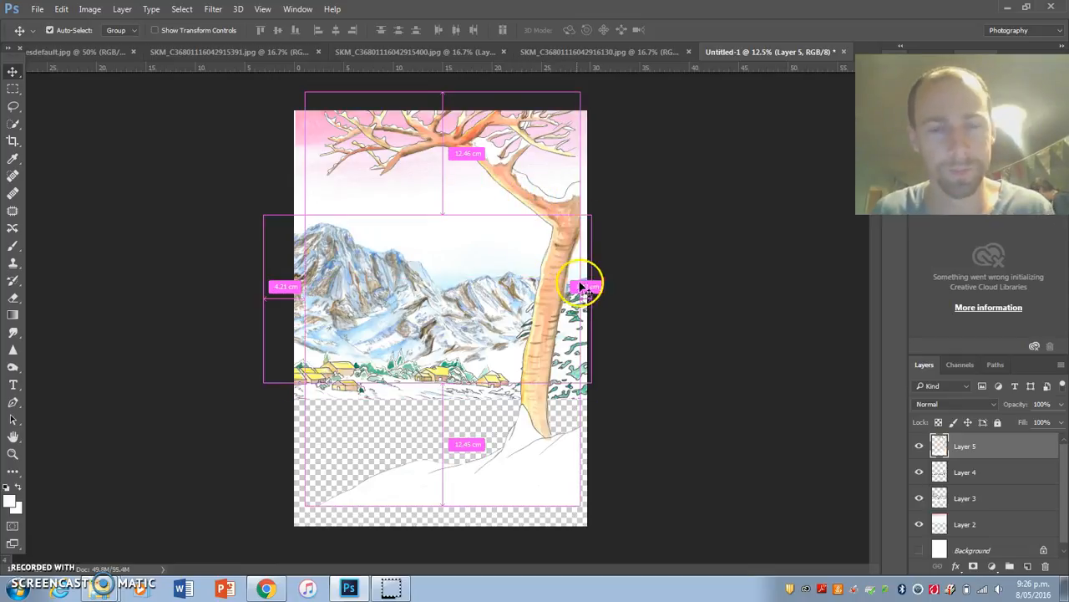
- Scale the tree layer down to about 70% and move it up and to the left
{"action": "key", "text": "ctrl+t"}
{"action": "left_click_drag", "start_coordinate": [306, 92], "coordinate": [388, 217]}
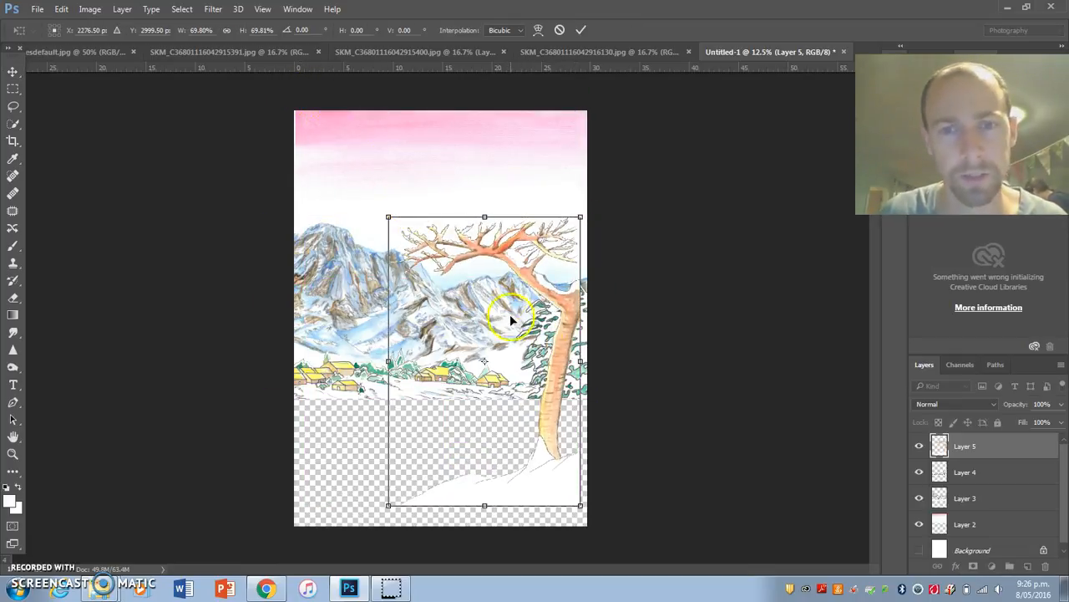
{"action": "key", "text": "Return"}
{"action": "left_click_drag", "start_coordinate": [543, 276], "coordinate": [428, 194]}
- Scale the tree layer up to about 154% so it spans the poster's width, with its snowy ground at the lower edge
{"action": "key", "text": "ctrl+t"}
{"action": "left_click_drag", "start_coordinate": [463, 407], "coordinate": [669, 474]}
{"action": "left_click_drag", "start_coordinate": [511, 491], "coordinate": [543, 478]}
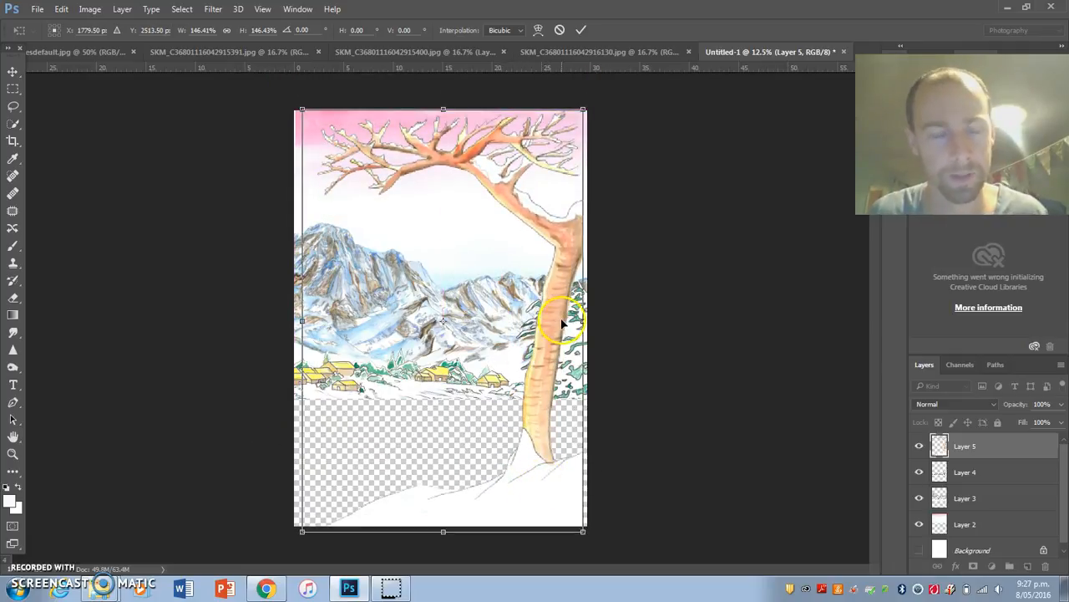
{"action": "left_click_drag", "start_coordinate": [303, 112], "coordinate": [418, 298]}
{"action": "left_click_drag", "start_coordinate": [544, 425], "coordinate": [413, 345]}
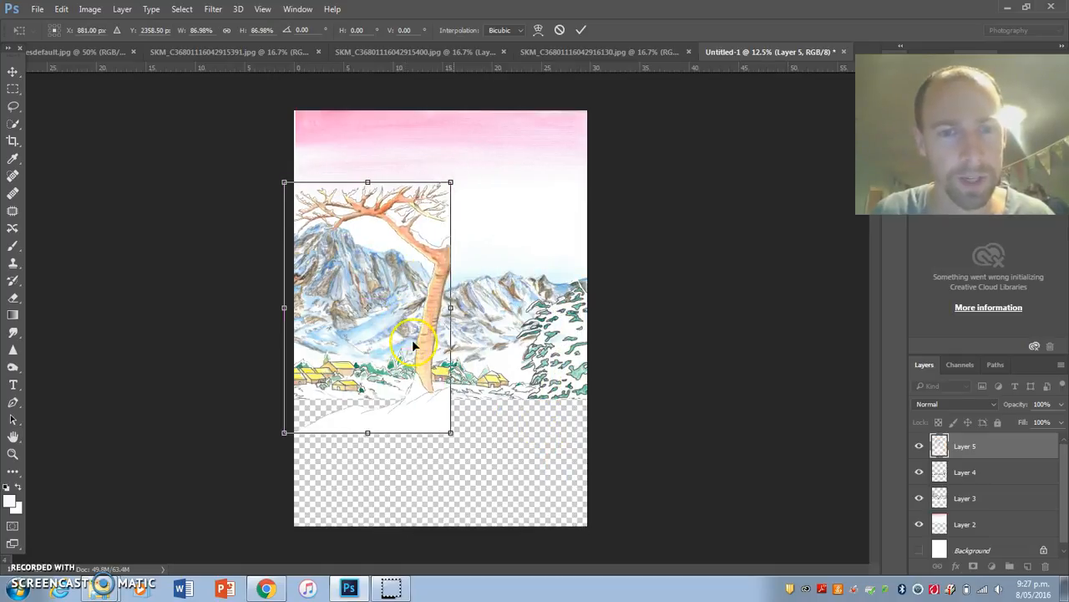
{"action": "left_click_drag", "start_coordinate": [458, 436], "coordinate": [600, 485]}
{"action": "left_click_drag", "start_coordinate": [496, 424], "coordinate": [558, 326]}
{"action": "left_click_drag", "start_coordinate": [345, 431], "coordinate": [241, 489]}
{"action": "left_click_drag", "start_coordinate": [464, 478], "coordinate": [508, 418]}
{"action": "left_click_drag", "start_coordinate": [587, 469], "coordinate": [560, 500]}
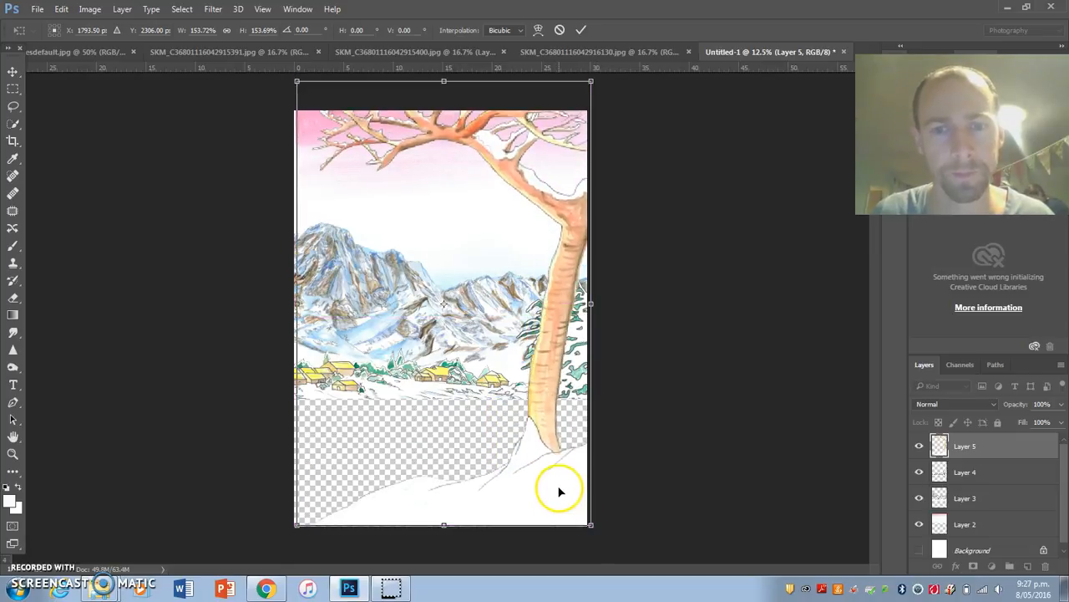
{"action": "key", "text": "Return"}
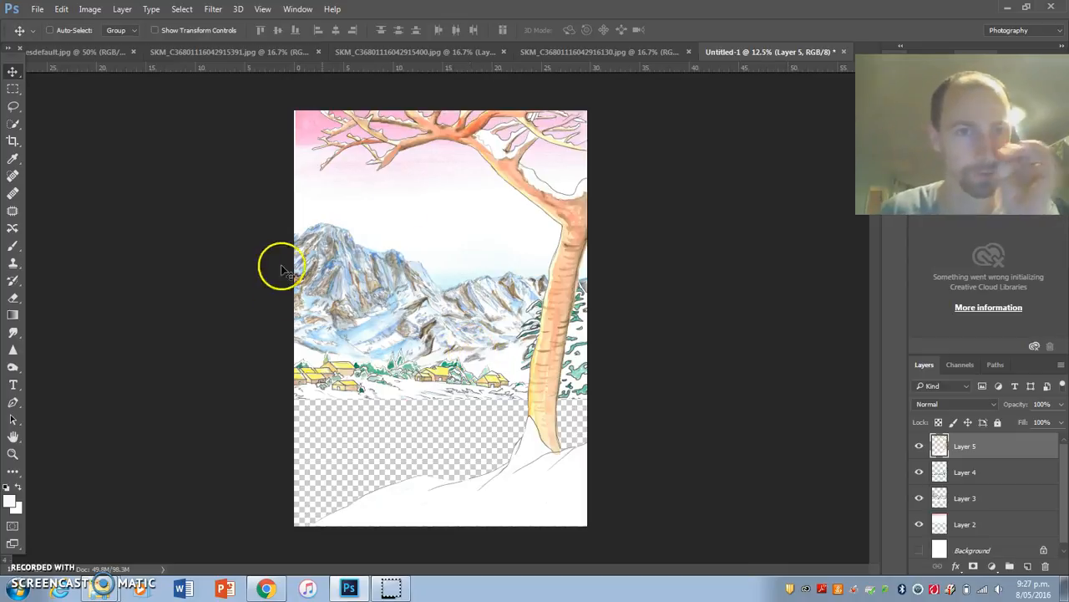
- Shift the village layer and the mountain layer down towards the snowy foreground
{"action": "right_click", "coordinate": [406, 205]}
{"action": "left_click", "coordinate": [454, 215]}
{"action": "left_click_drag", "start_coordinate": [422, 192], "coordinate": [419, 192]}
{"action": "right_click", "coordinate": [377, 378]}
{"action": "left_click", "coordinate": [428, 384]}
{"action": "mouse_move", "coordinate": [393, 389]}
{"action": "left_mouse_down"}
{"action": "mouse_move", "coordinate": [395, 437]}
{"action": "mouse_move", "coordinate": [394, 401]}
{"action": "left_mouse_up"}
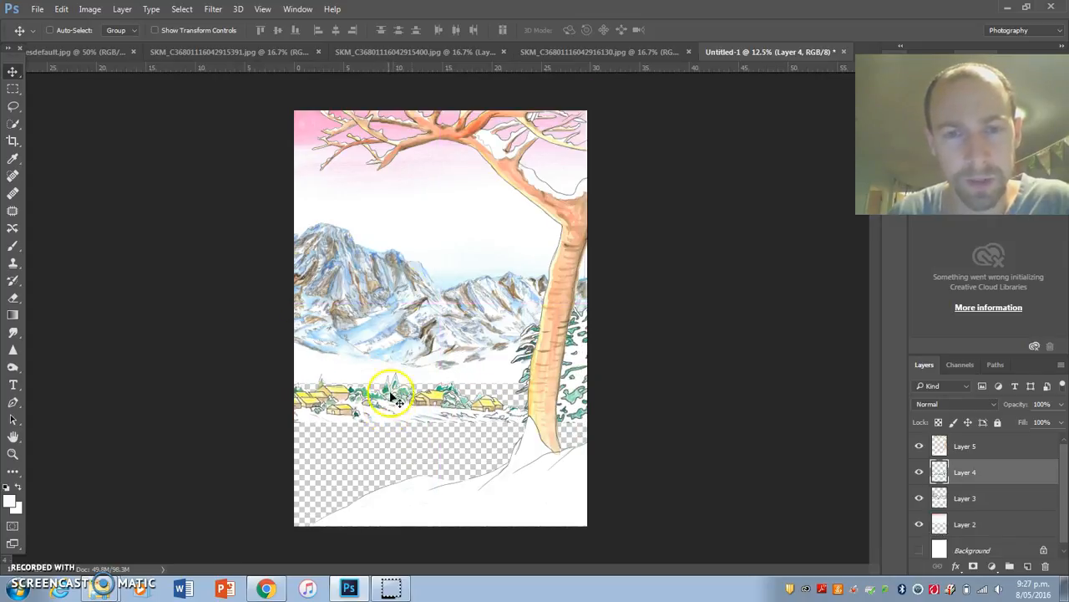
{"action": "right_click", "coordinate": [385, 284]}
{"action": "left_click", "coordinate": [420, 291]}
{"action": "left_click_drag", "start_coordinate": [368, 274], "coordinate": [364, 297]}
- Select the sky layer and stretch its lower edge down behind the mountains
{"action": "right_click", "coordinate": [468, 230]}
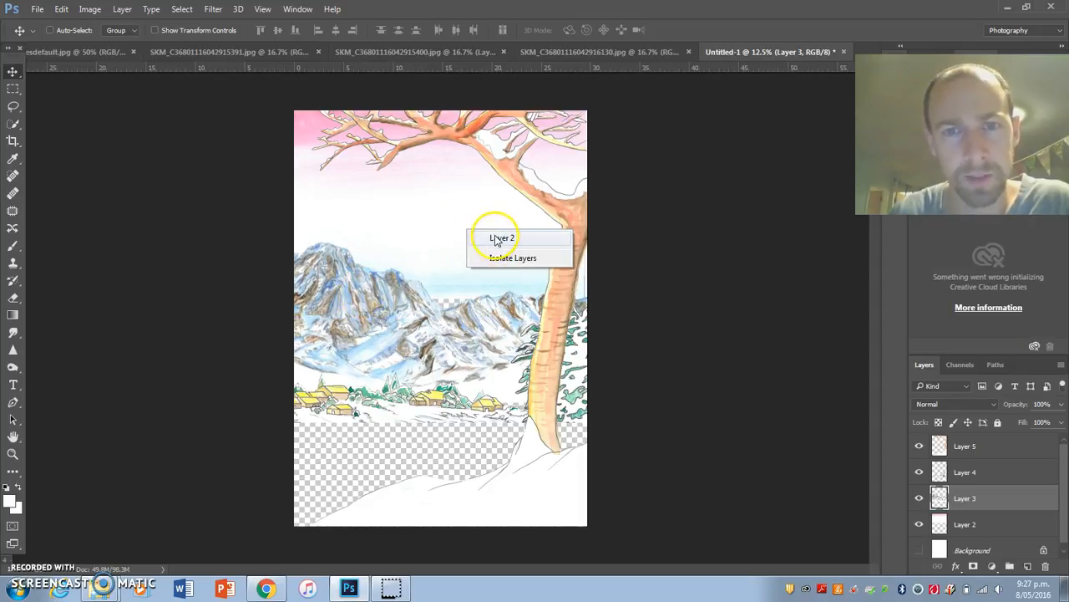
{"action": "left_click", "coordinate": [496, 240]}
{"action": "mouse_move", "coordinate": [430, 206]}
{"action": "left_mouse_down"}
{"action": "mouse_move", "coordinate": [432, 218]}
{"action": "mouse_move", "coordinate": [441, 209]}
{"action": "left_mouse_up"}
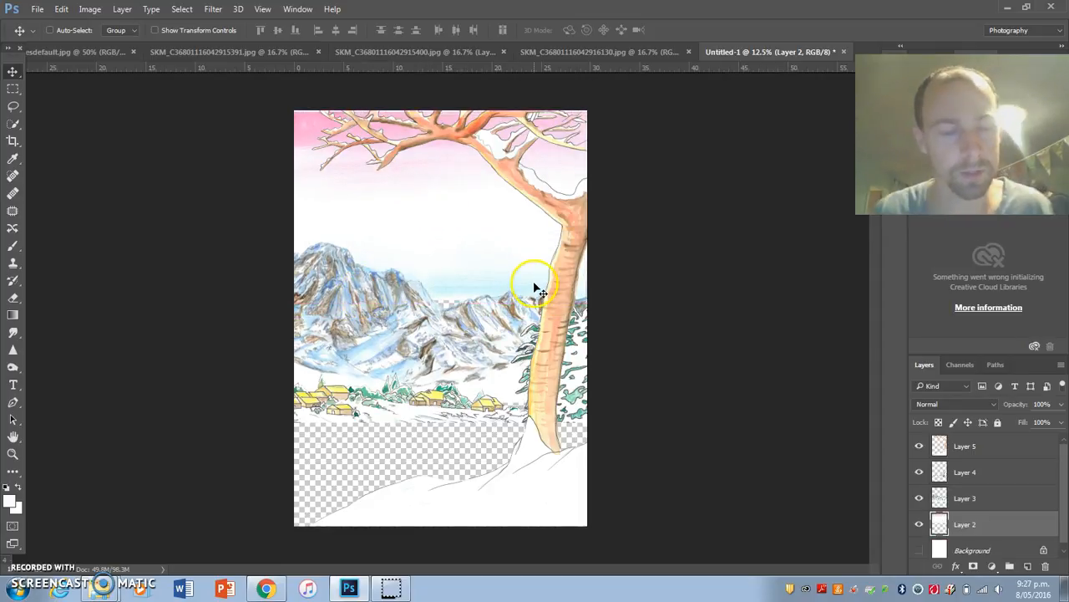
{"action": "key", "text": "ctrl+t"}
{"action": "left_click_drag", "start_coordinate": [443, 294], "coordinate": [405, 330]}
{"action": "key", "text": "Return"}
- Lower the mountain layer and the village layer further so the village sits just above the snowy ground
{"action": "right_click", "coordinate": [391, 302]}
{"action": "left_click", "coordinate": [405, 311]}
{"action": "right_click", "coordinate": [425, 408]}
{"action": "left_click", "coordinate": [423, 413]}
{"action": "left_click_drag", "start_coordinate": [423, 412], "coordinate": [414, 432]}
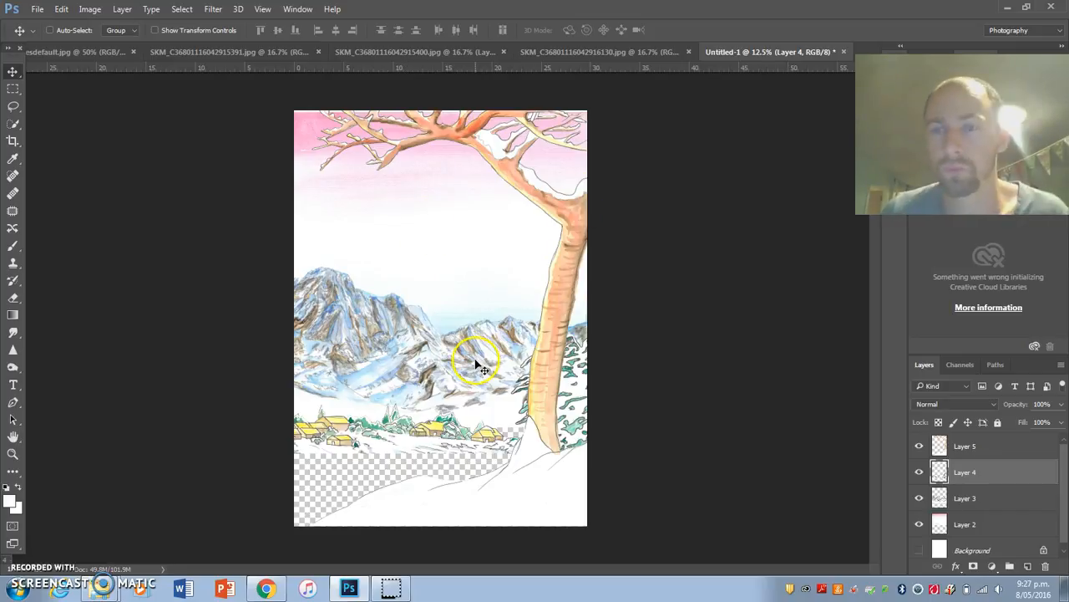
- Close the used tree cut-out document without saving its changes
{"action": "left_click", "coordinate": [393, 52]}
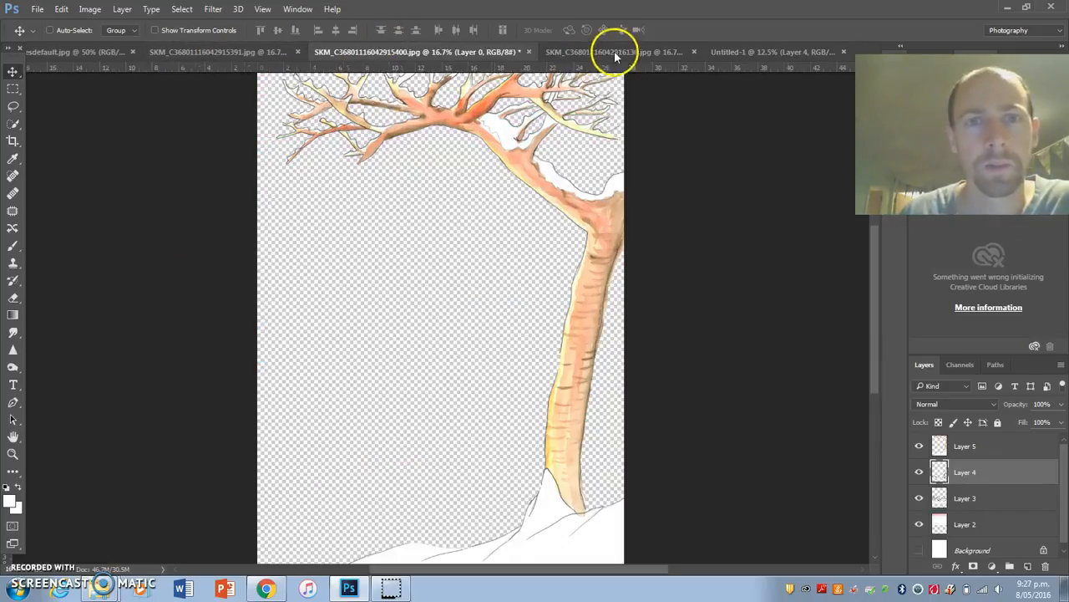
{"action": "left_click", "coordinate": [530, 52]}
{"action": "key", "text": "n"}
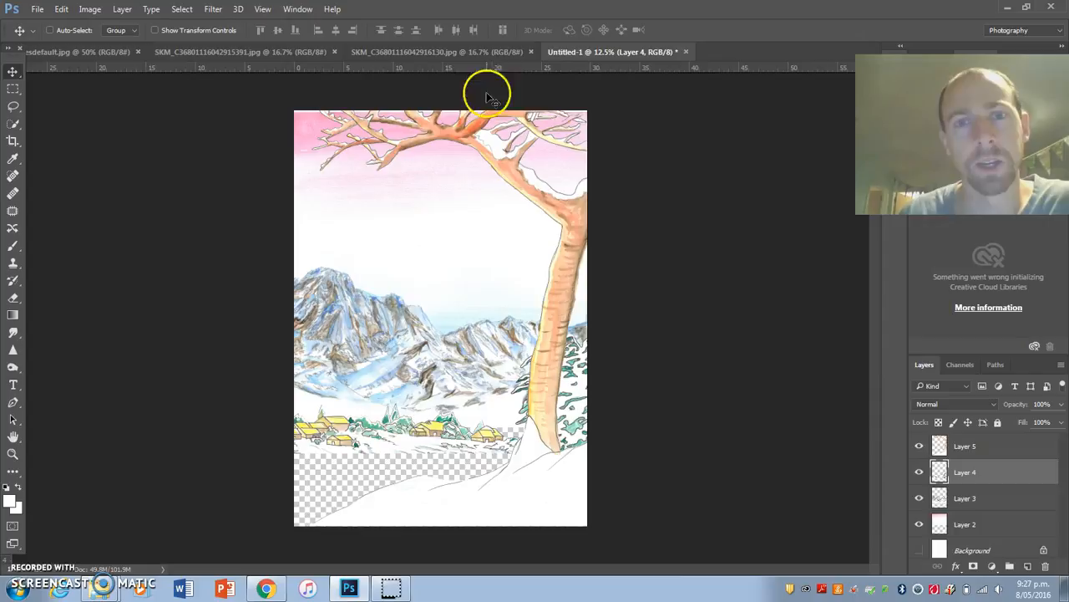
- Look through the remaining scans, bring up the woman with the umbrella, and rotate its canvas 90° clockwise so she stands upright
{"action": "left_click", "coordinate": [465, 54]}
{"action": "left_click", "coordinate": [255, 52]}
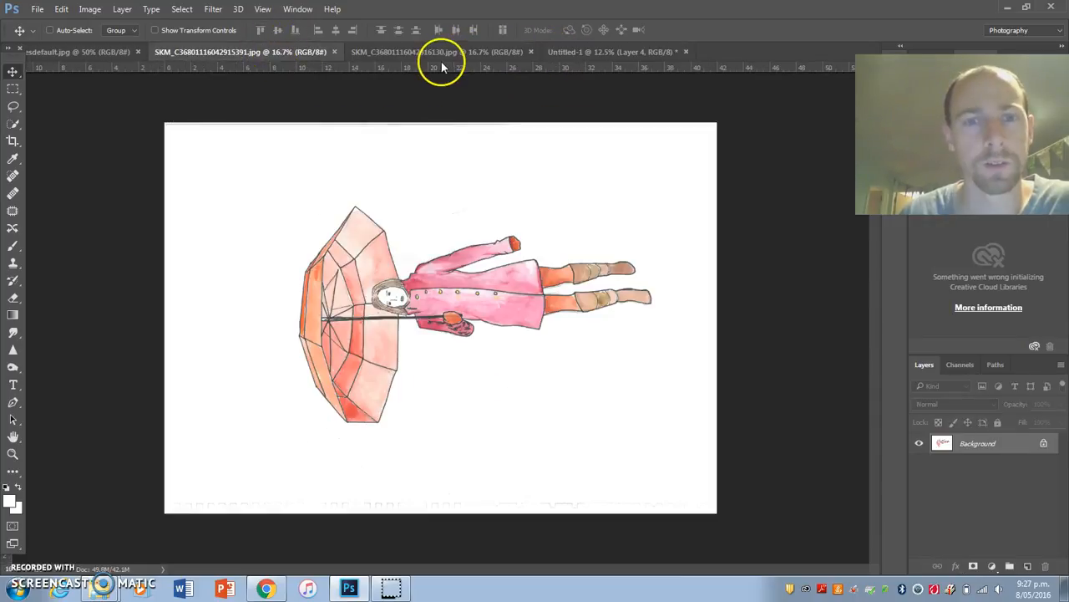
{"action": "left_click", "coordinate": [91, 50]}
{"action": "left_click", "coordinate": [220, 50]}
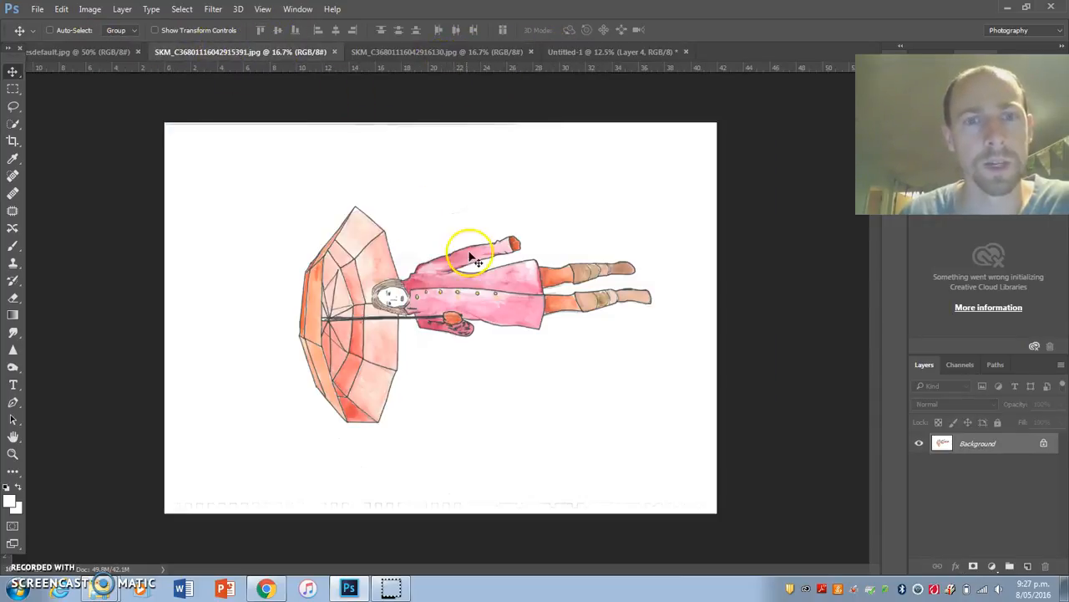
{"action": "left_click", "coordinate": [120, 10]}
{"action": "mouse_move", "coordinate": [90, 9]}
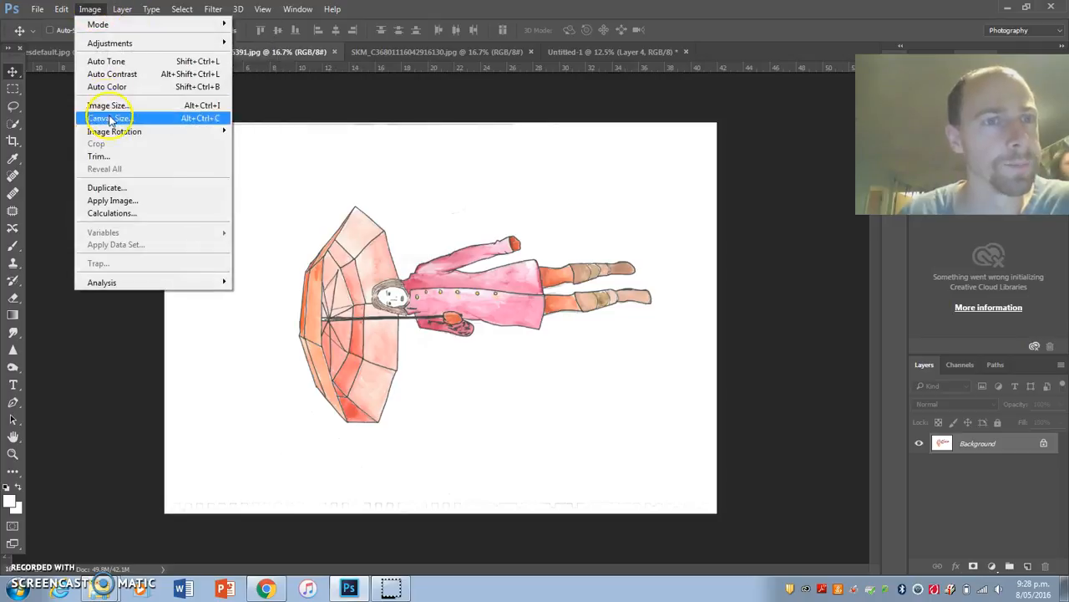
{"action": "mouse_move", "coordinate": [150, 132]}
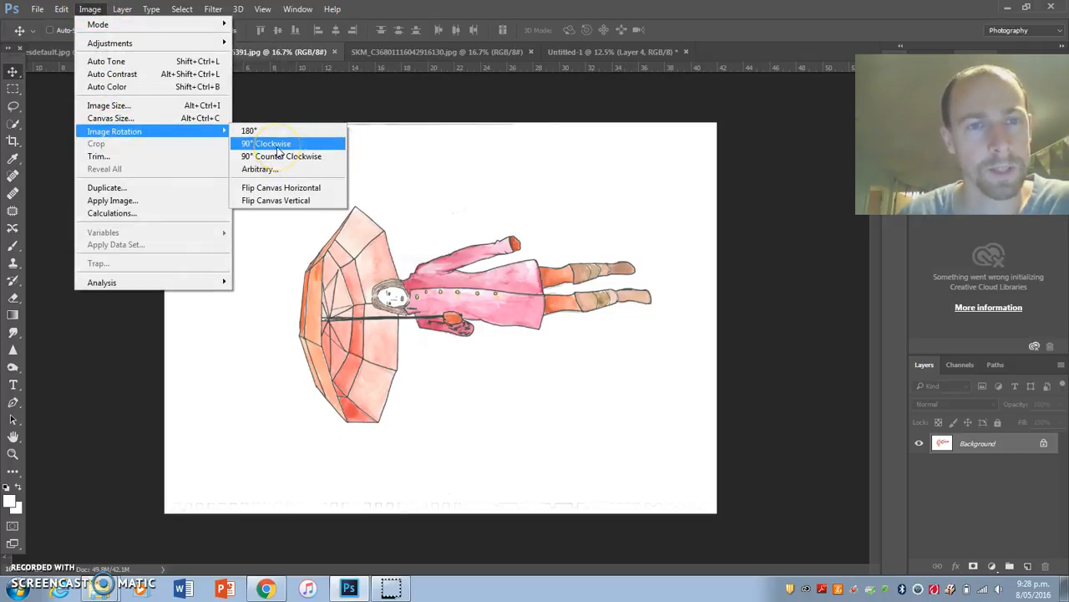
{"action": "left_click", "coordinate": [276, 145]}
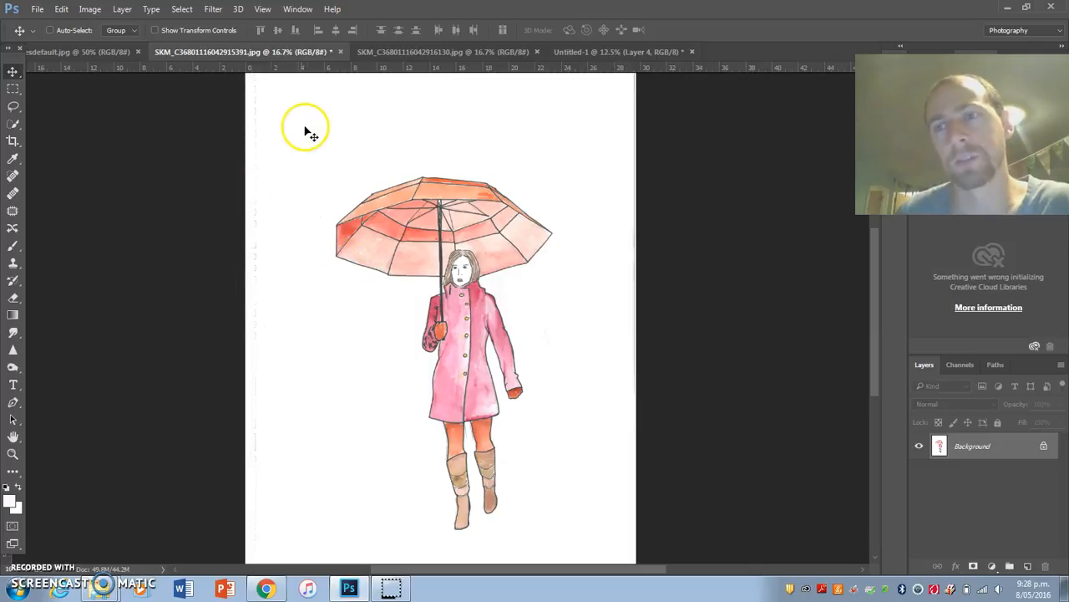
- Quick-select the white background around the woman, convert the Background to a normal layer, delete the white area and deselect
{"action": "left_click", "coordinate": [16, 128]}
{"action": "left_click", "coordinate": [49, 127]}
{"action": "mouse_move", "coordinate": [390, 152]}
{"action": "left_mouse_down"}
{"action": "mouse_move", "coordinate": [317, 234]}
{"action": "mouse_move", "coordinate": [306, 289]}
{"action": "mouse_move", "coordinate": [375, 373]}
{"action": "mouse_move", "coordinate": [420, 515]}
{"action": "mouse_move", "coordinate": [496, 546]}
{"action": "mouse_move", "coordinate": [550, 501]}
{"action": "mouse_move", "coordinate": [568, 353]}
{"action": "mouse_move", "coordinate": [604, 291]}
{"action": "mouse_move", "coordinate": [583, 302]}
{"action": "left_mouse_up"}
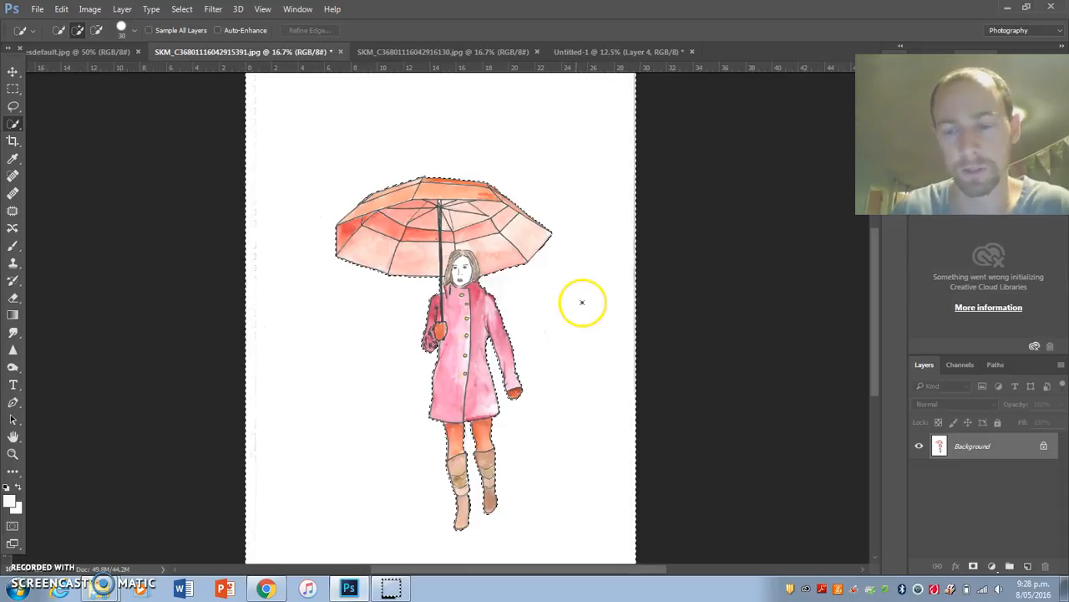
{"action": "left_click", "coordinate": [1043, 446]}
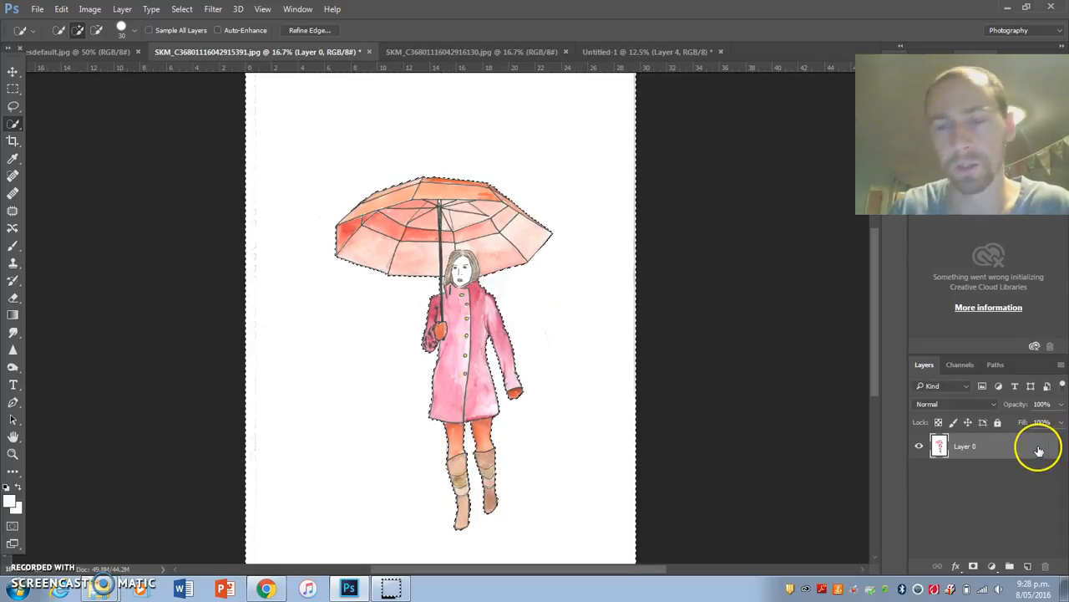
{"action": "key", "text": "Delete"}
{"action": "key", "text": "ctrl+d"}
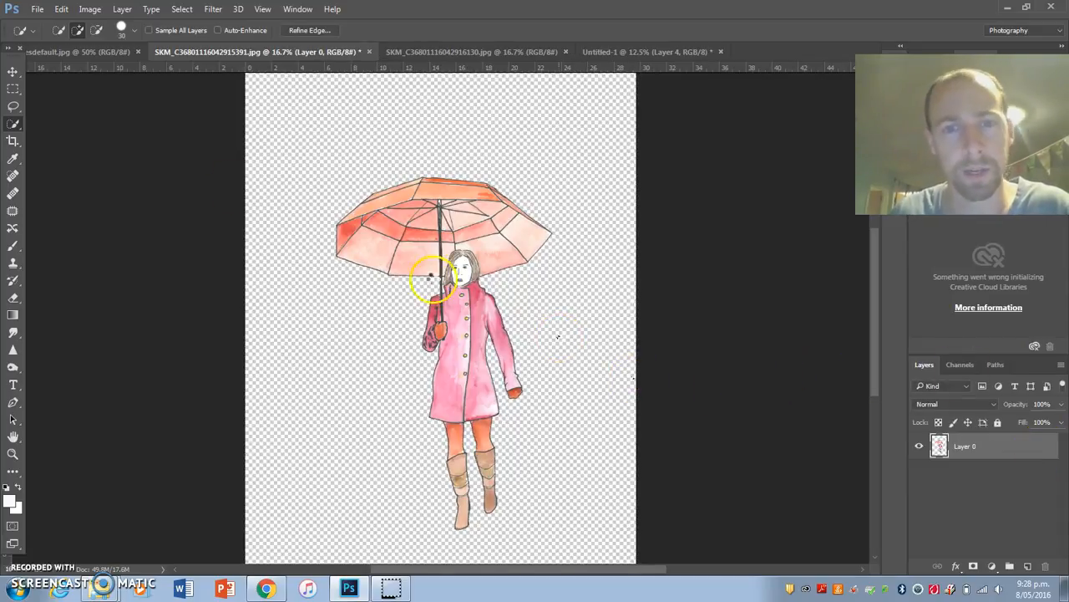
- Copy the cut-out woman into the Untitled-1 poster, bring her layer above all others and place her in front of the village
{"action": "left_click", "coordinate": [12, 72]}
{"action": "left_click_drag", "start_coordinate": [437, 234], "coordinate": [410, 294]}
{"action": "left_click_drag", "start_coordinate": [983, 473], "coordinate": [1002, 509]}
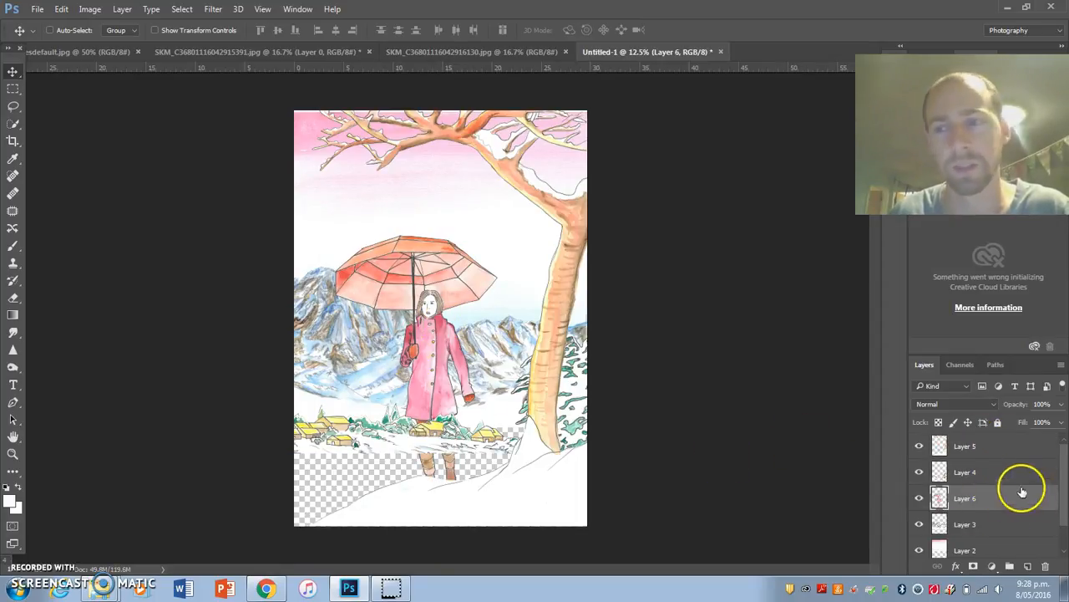
{"action": "left_click_drag", "start_coordinate": [1018, 500], "coordinate": [1019, 441]}
{"action": "left_click_drag", "start_coordinate": [449, 384], "coordinate": [406, 391]}
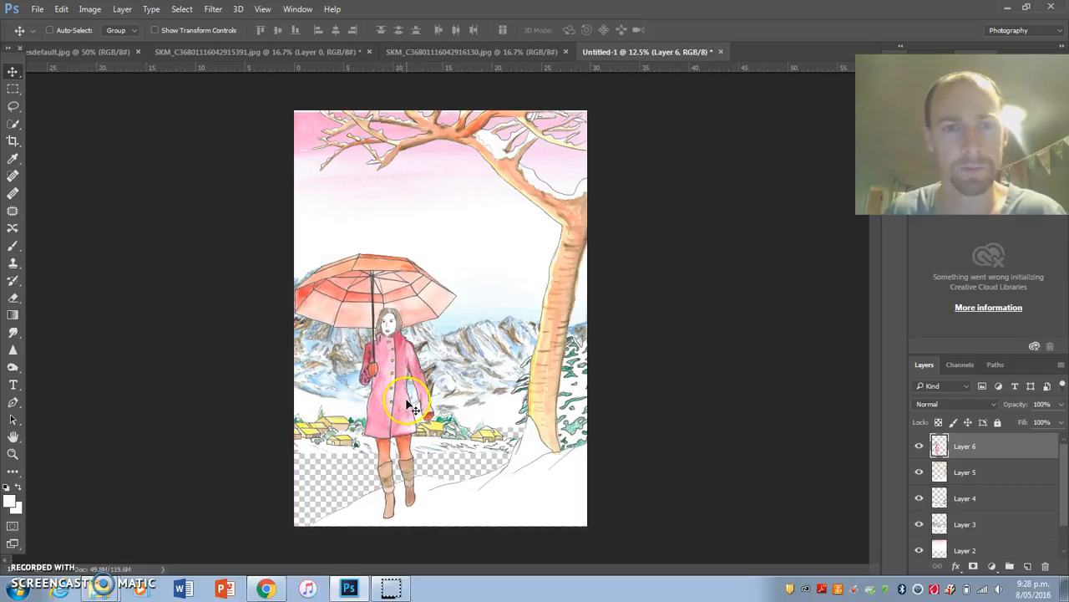
- Close the used document of the woman with the umbrella without saving its changes
{"action": "left_click", "coordinate": [317, 53]}
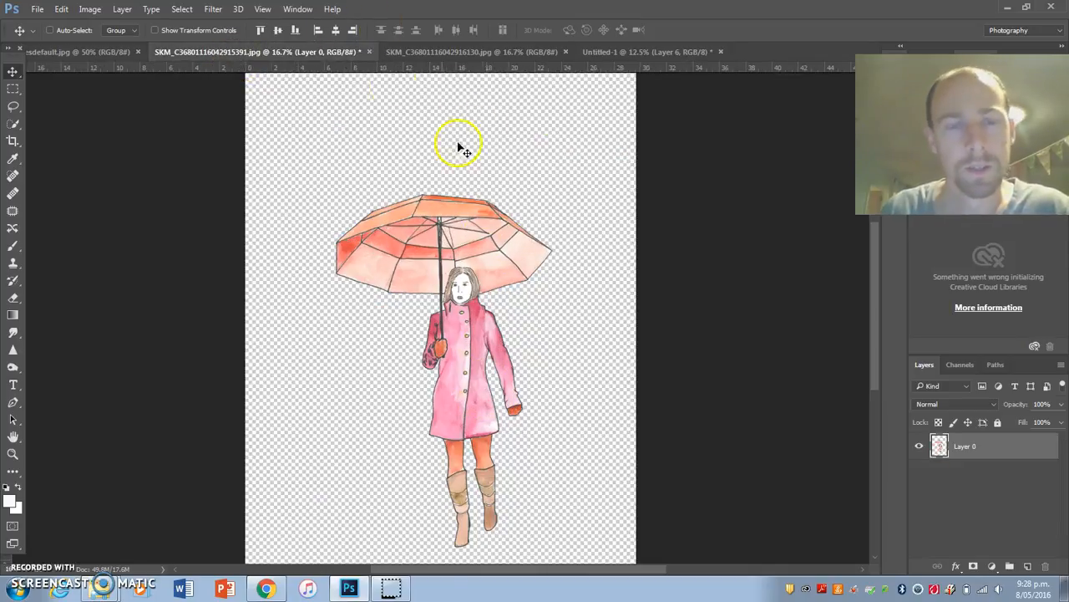
{"action": "left_click", "coordinate": [371, 52]}
{"action": "left_click", "coordinate": [551, 227]}
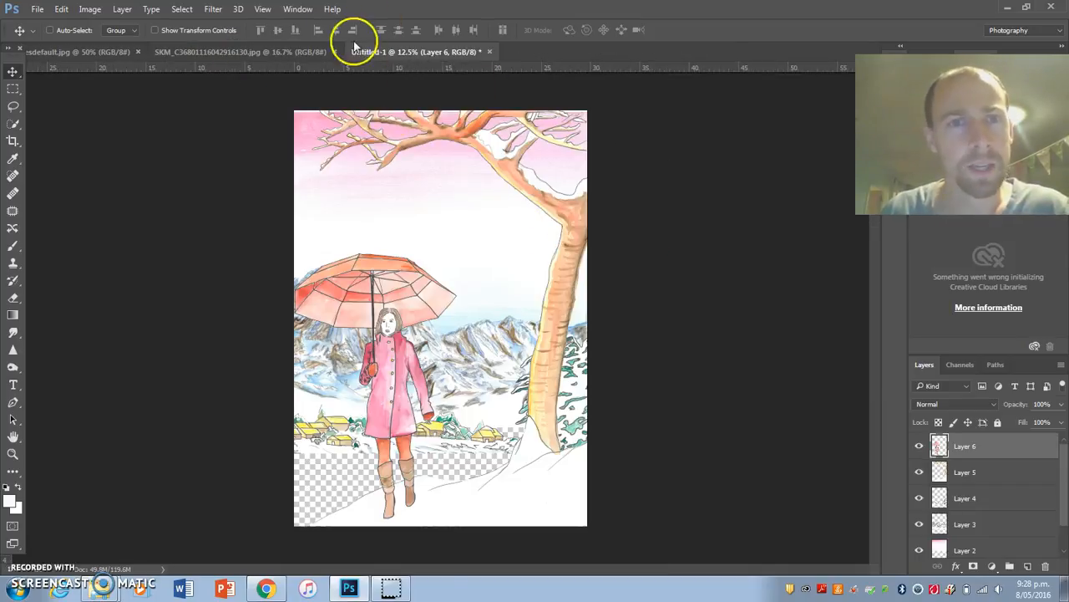
- Lasso the whole hand-lettered snowflake phrase in the lettering scan, cut it and paste it into a new default-size document
{"action": "left_click", "coordinate": [242, 53]}
{"action": "left_click", "coordinate": [13, 105]}
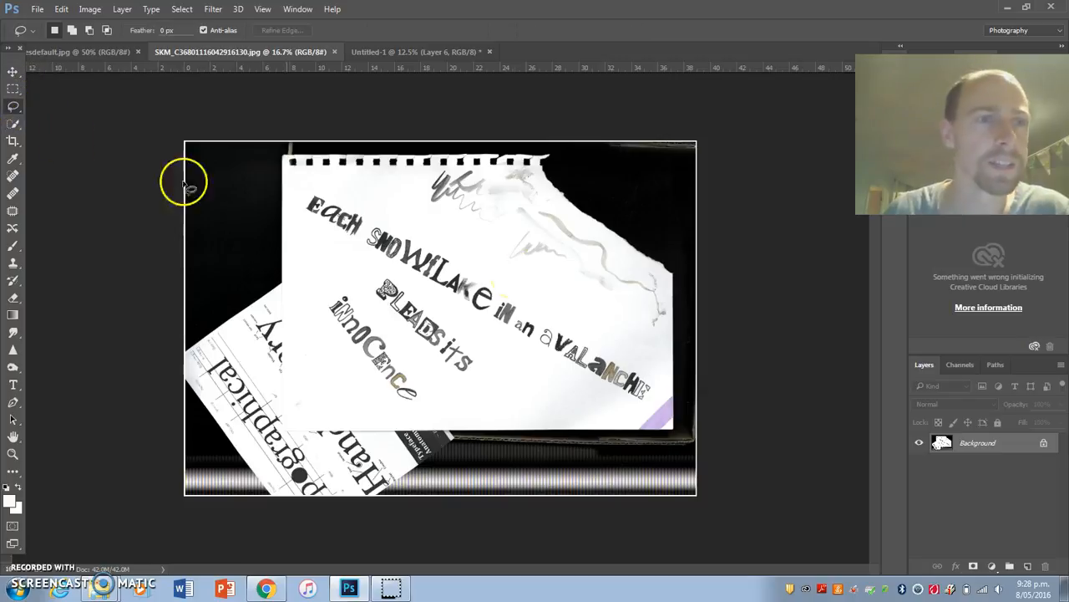
{"action": "mouse_move", "coordinate": [391, 221]}
{"action": "left_mouse_down"}
{"action": "mouse_move", "coordinate": [331, 194]}
{"action": "mouse_move", "coordinate": [298, 195]}
{"action": "mouse_move", "coordinate": [333, 239]}
{"action": "mouse_move", "coordinate": [511, 351]}
{"action": "mouse_move", "coordinate": [611, 403]}
{"action": "mouse_move", "coordinate": [648, 407]}
{"action": "mouse_move", "coordinate": [659, 393]}
{"action": "mouse_move", "coordinate": [610, 336]}
{"action": "mouse_move", "coordinate": [493, 249]}
{"action": "mouse_move", "coordinate": [426, 220]}
{"action": "mouse_move", "coordinate": [388, 219]}
{"action": "left_mouse_up"}
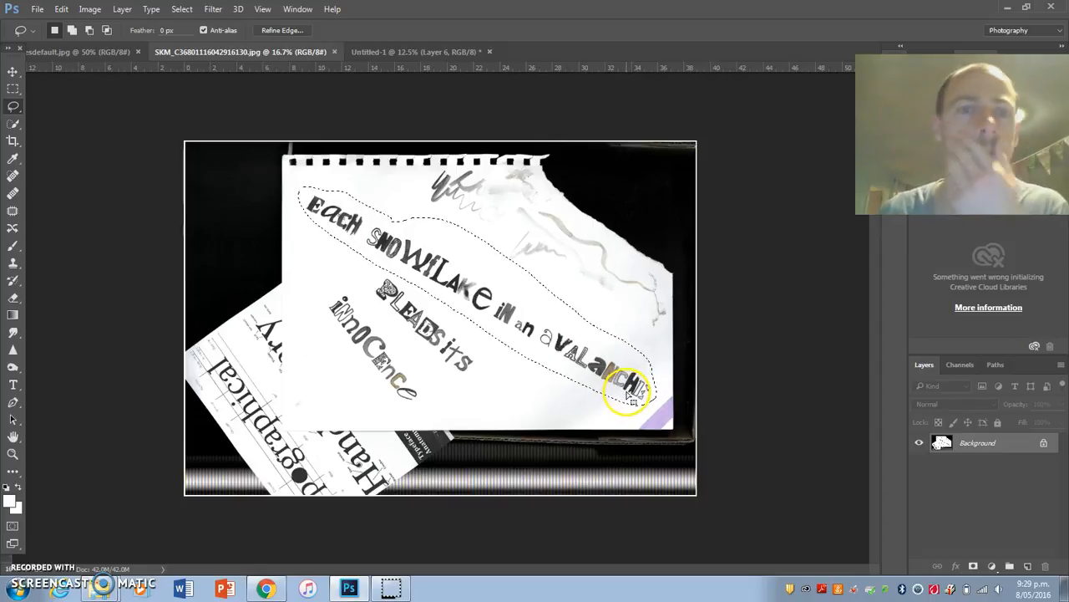
{"action": "left_click", "coordinate": [426, 209]}
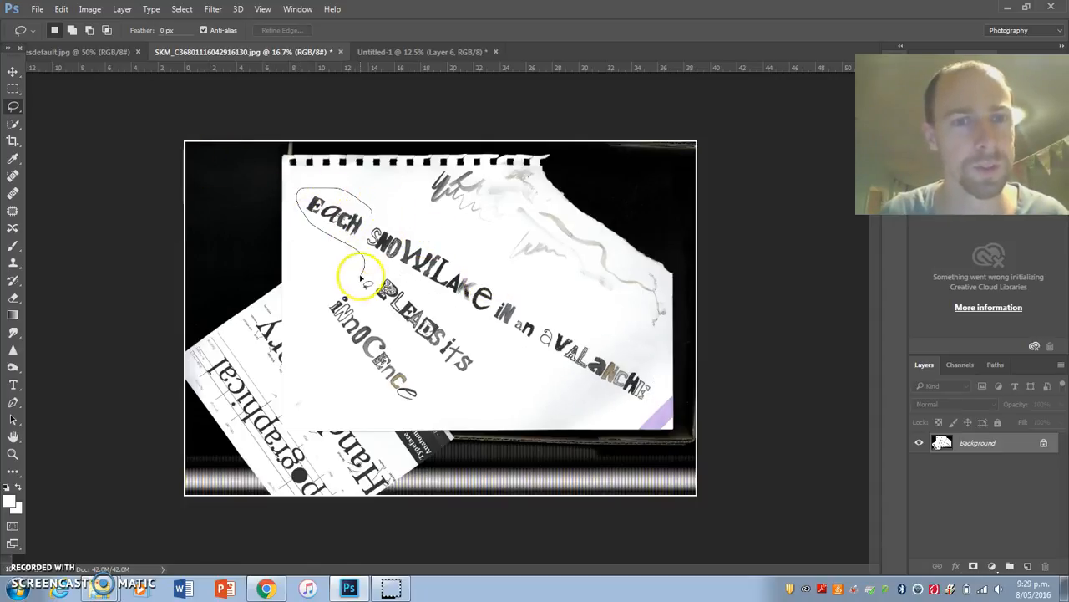
{"action": "left_click_drag", "start_coordinate": [452, 388], "coordinate": [608, 403]}
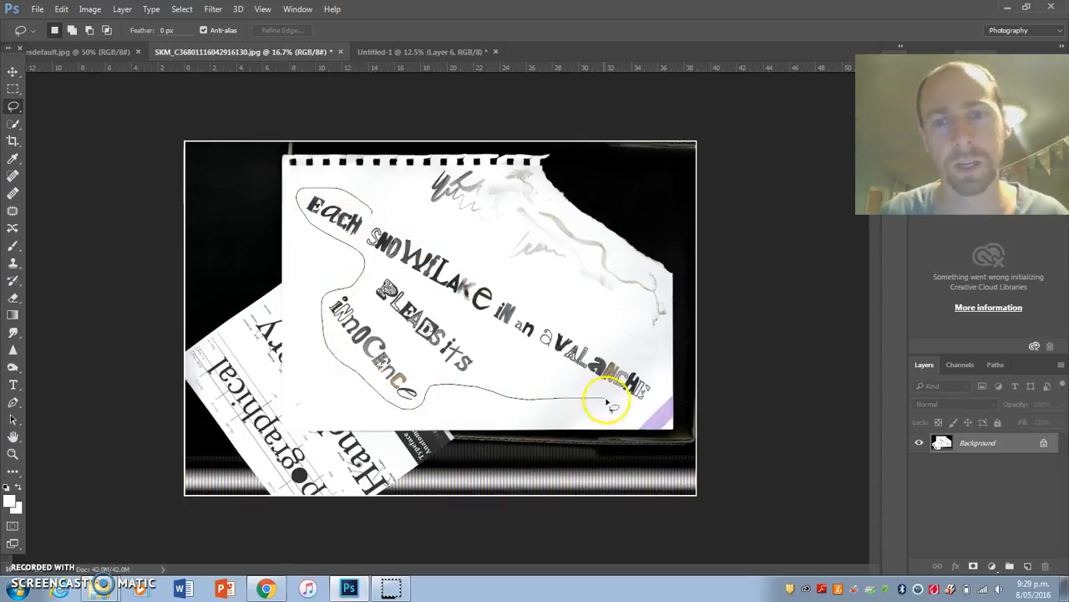
{"action": "mouse_move", "coordinate": [656, 373]}
{"action": "left_mouse_down"}
{"action": "mouse_move", "coordinate": [430, 224]}
{"action": "mouse_move", "coordinate": [382, 209]}
{"action": "left_mouse_up"}
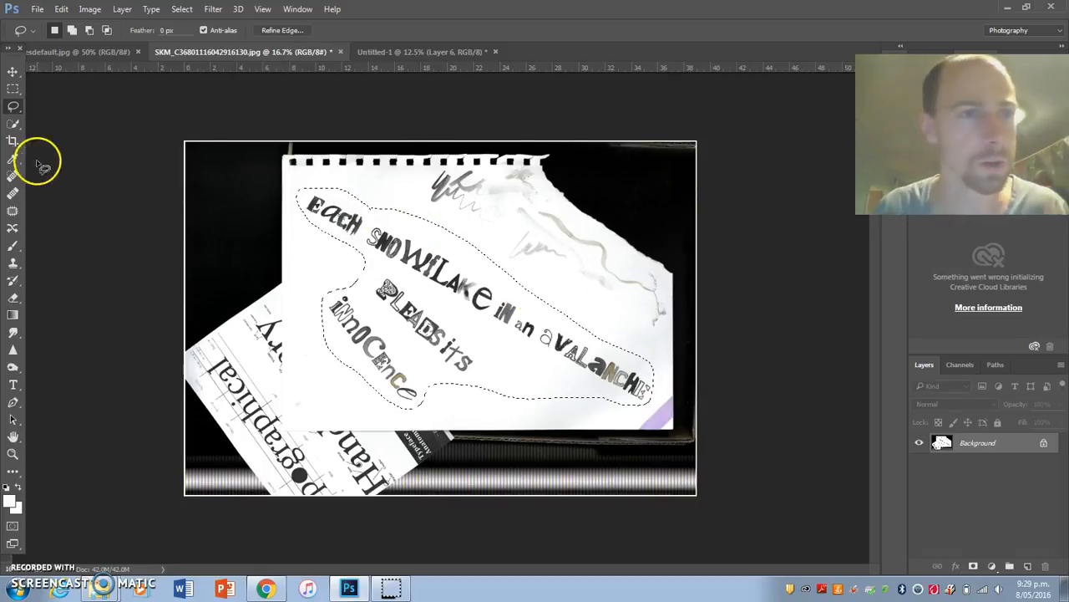
{"action": "key", "text": "ctrl+x"}
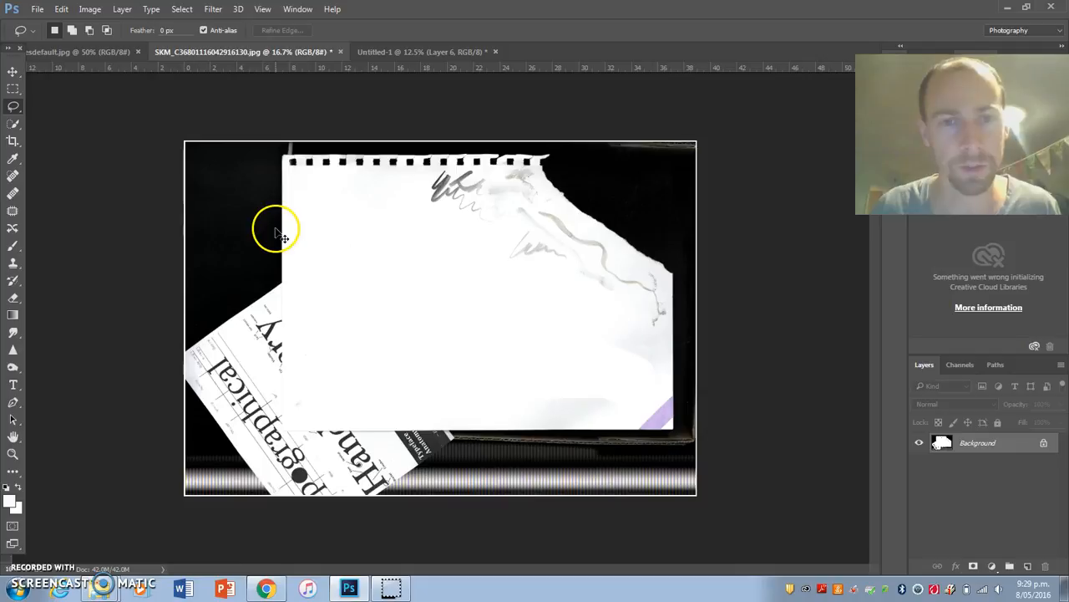
{"action": "key", "text": "ctrl+n"}
{"action": "key", "text": "Return"}
{"action": "key", "text": "ctrl+v"}
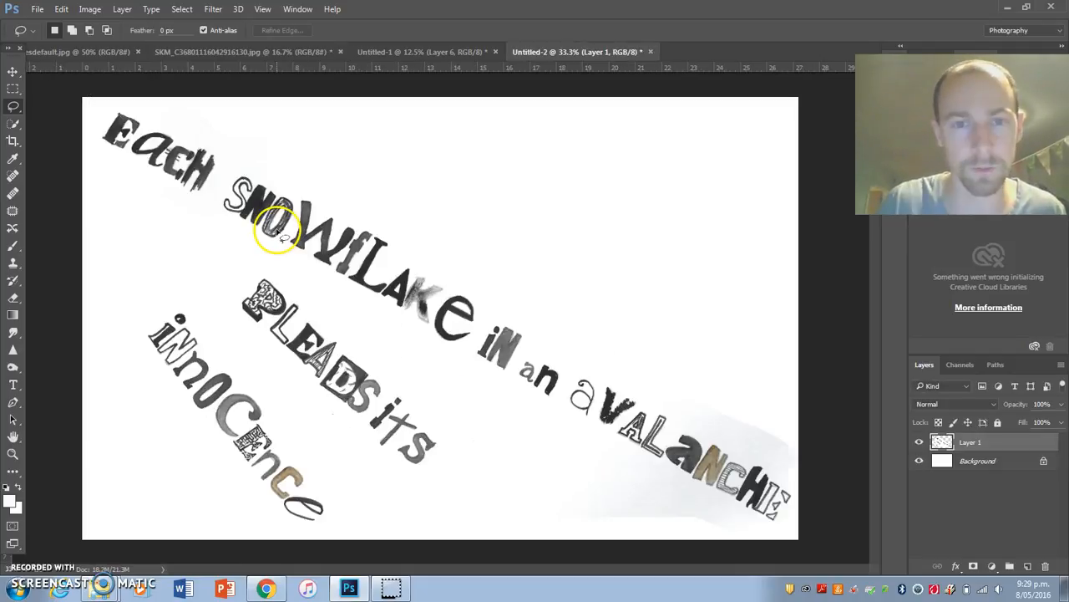
- Close the lettering scan without saving its changes
{"action": "left_click", "coordinate": [242, 52]}
{"action": "left_click", "coordinate": [338, 53]}
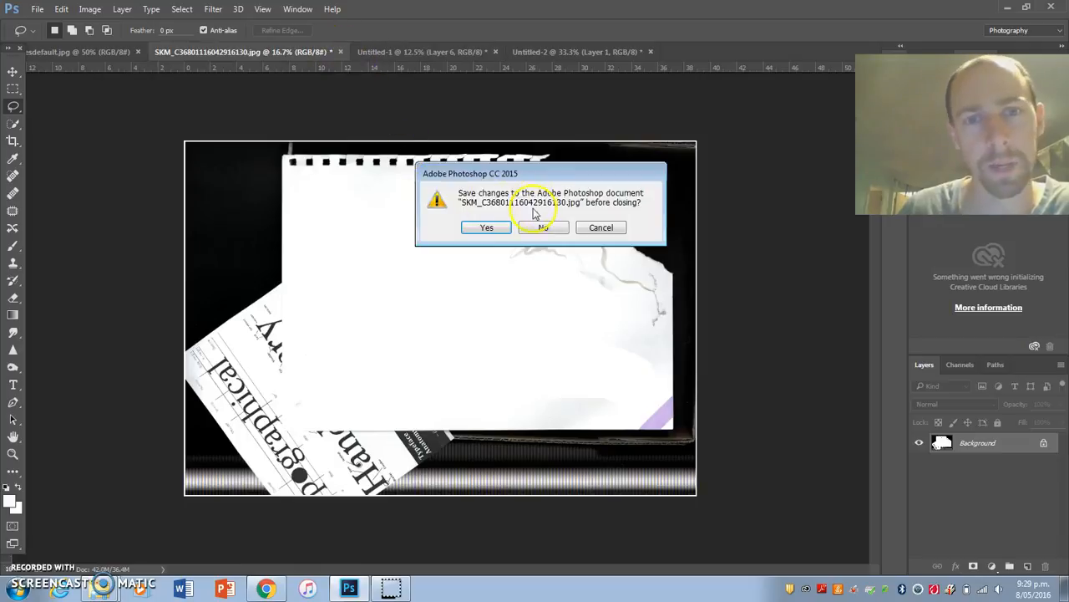
{"action": "left_click", "coordinate": [549, 289]}
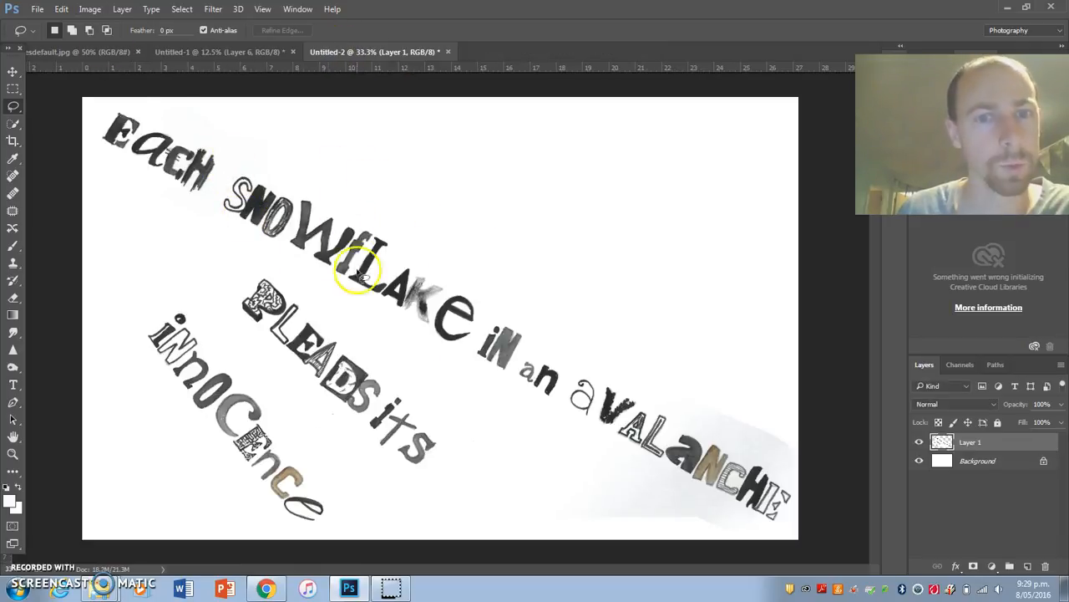
- Cut the words "PLEADS its" onto their own layer and move them back below the first line
{"action": "mouse_move", "coordinate": [247, 262]}
{"action": "left_mouse_down"}
{"action": "mouse_move", "coordinate": [235, 335]}
{"action": "mouse_move", "coordinate": [336, 437]}
{"action": "mouse_move", "coordinate": [419, 498]}
{"action": "mouse_move", "coordinate": [443, 381]}
{"action": "left_mouse_up"}
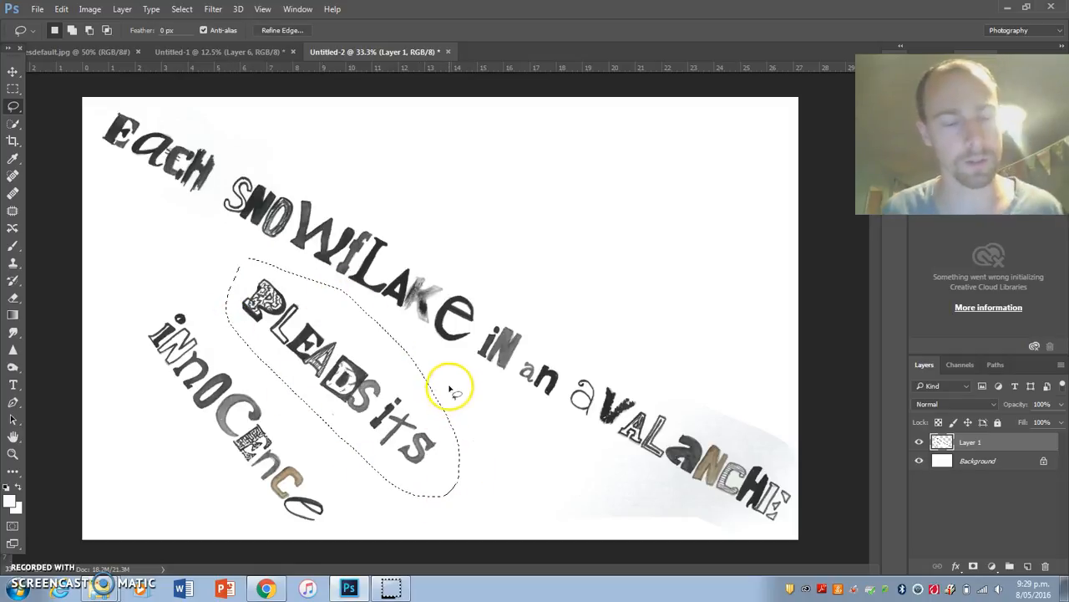
{"action": "key", "text": "ctrl+x"}
{"action": "key", "text": "ctrl+v"}
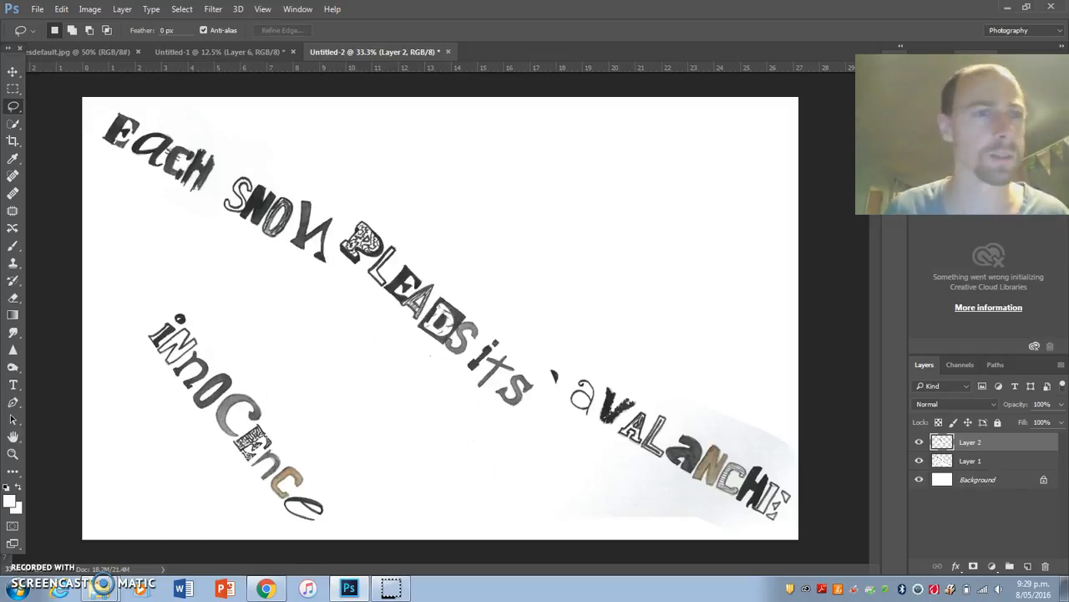
{"action": "left_click", "coordinate": [13, 72]}
{"action": "left_click_drag", "start_coordinate": [416, 316], "coordinate": [338, 361]}
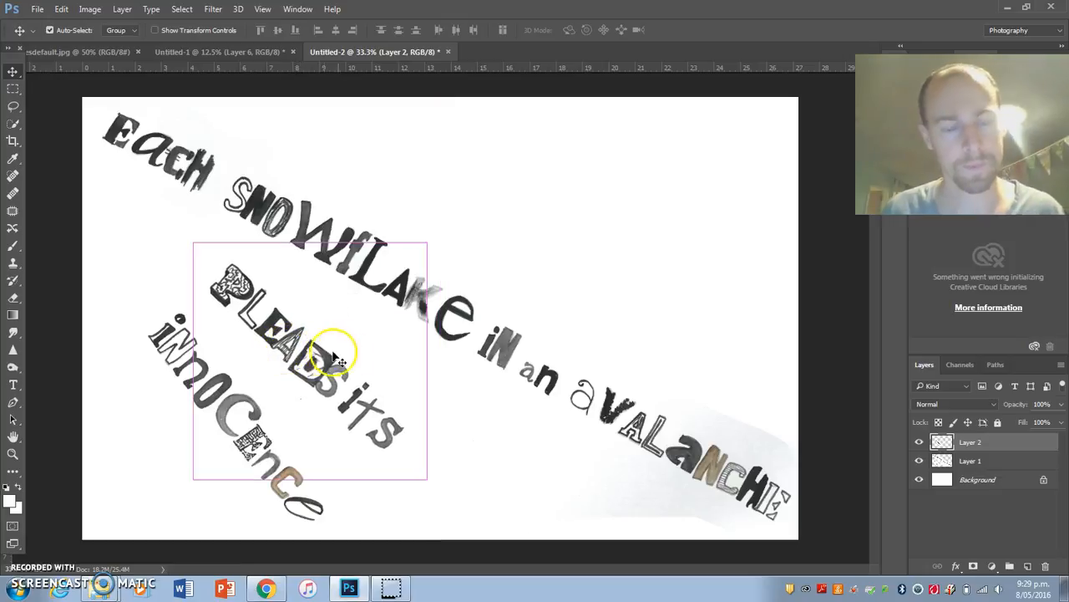
- Rotate "PLEADS its" about 11.6° counter-clockwise to match the first line's slope and shift it closer beneath that line
{"action": "key", "text": "ctrl+t"}
{"action": "left_click_drag", "start_coordinate": [472, 420], "coordinate": [476, 382]}
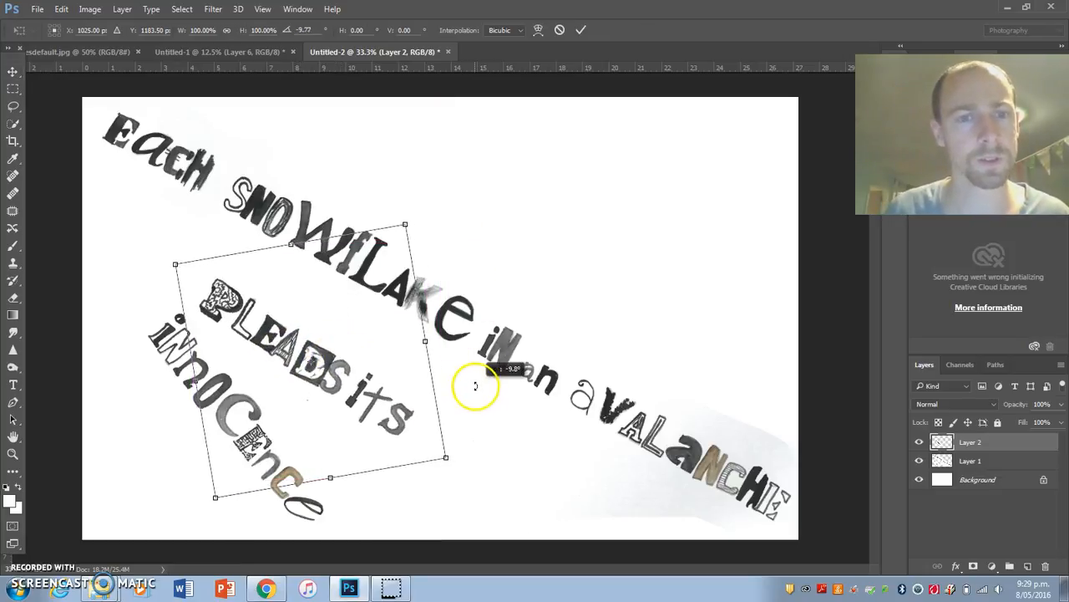
{"action": "left_click_drag", "start_coordinate": [292, 325], "coordinate": [251, 322]}
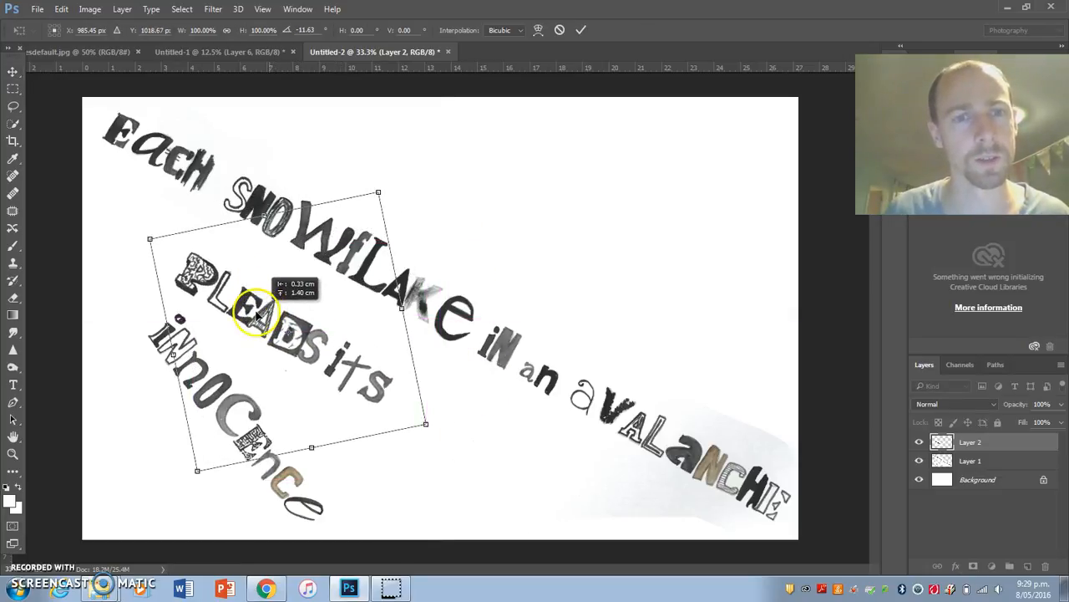
{"action": "key", "text": "Return"}
- Hide the "PLEADS its" layer and cut the word "innocence" from Layer 1 onto its own layer
{"action": "right_click", "coordinate": [202, 389]}
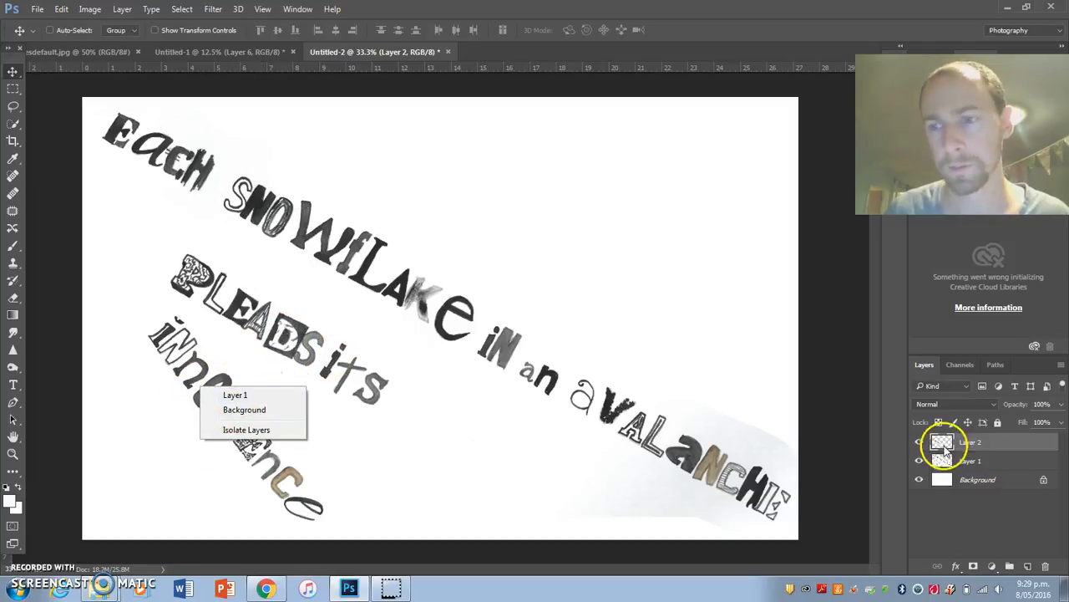
{"action": "left_click", "coordinate": [918, 443]}
{"action": "left_click", "coordinate": [919, 442]}
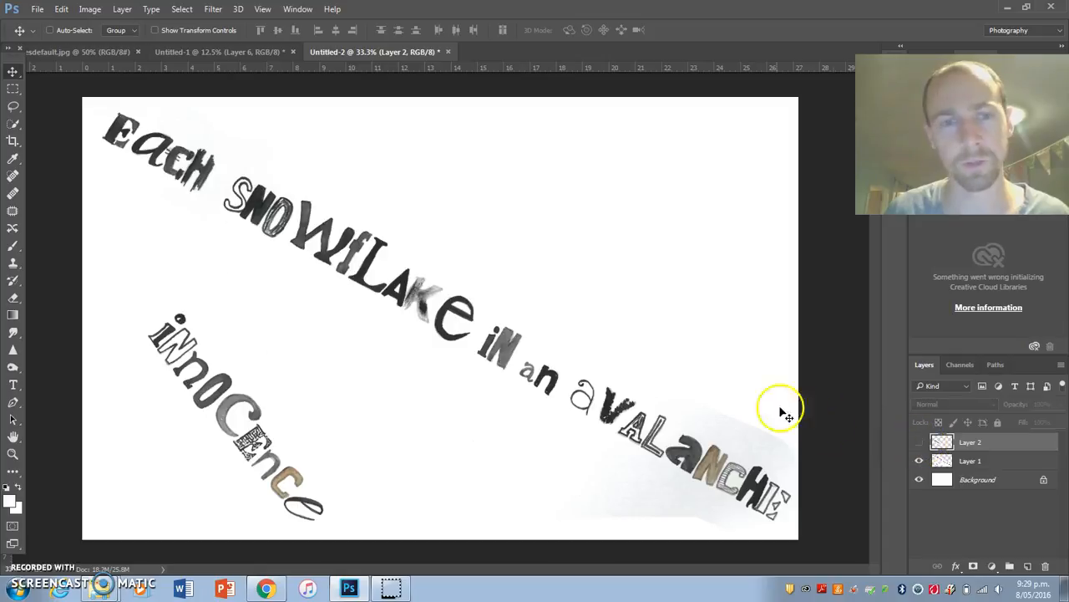
{"action": "left_click", "coordinate": [983, 466]}
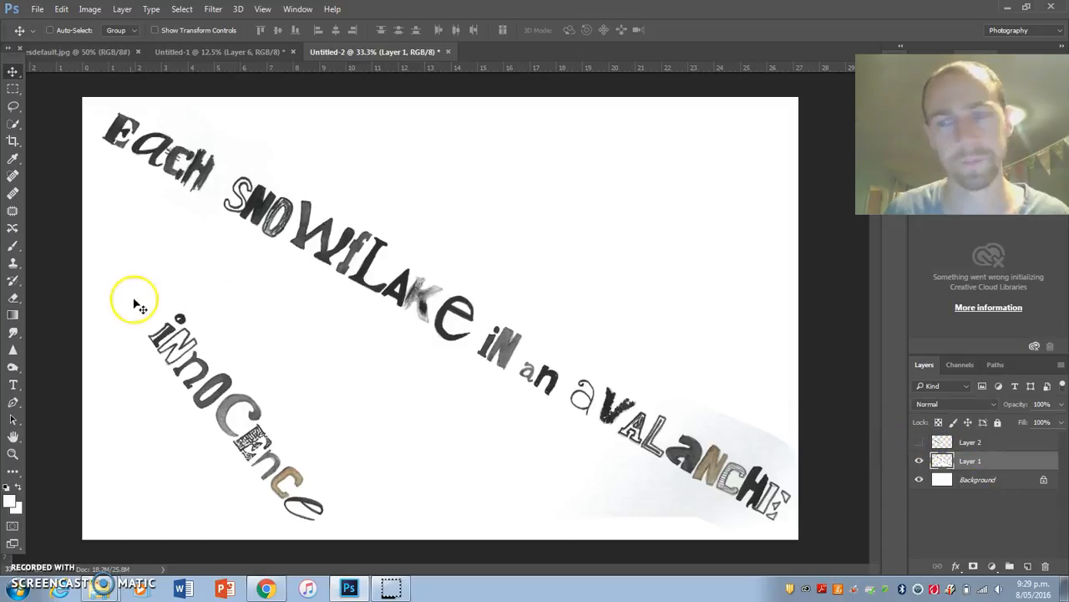
{"action": "left_click", "coordinate": [13, 105]}
{"action": "mouse_move", "coordinate": [222, 331]}
{"action": "left_mouse_down"}
{"action": "mouse_move", "coordinate": [186, 299]}
{"action": "mouse_move", "coordinate": [132, 330]}
{"action": "mouse_move", "coordinate": [177, 430]}
{"action": "mouse_move", "coordinate": [257, 501]}
{"action": "mouse_move", "coordinate": [314, 528]}
{"action": "mouse_move", "coordinate": [329, 458]}
{"action": "mouse_move", "coordinate": [239, 312]}
{"action": "left_mouse_up"}
{"action": "key", "text": "ctrl+x"}
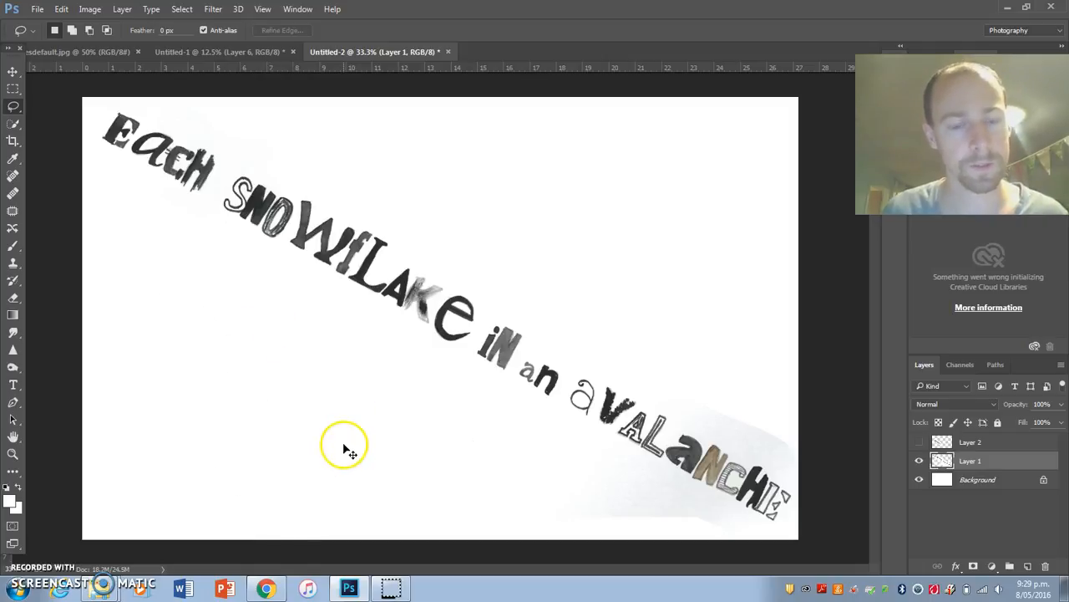
{"action": "key", "text": "ctrl+v"}
- Rotate "innocence" counter-clockwise to match the first line's slope and place it beneath the words "in an avalanche"
{"action": "left_click", "coordinate": [13, 72]}
{"action": "right_click", "coordinate": [424, 286]}
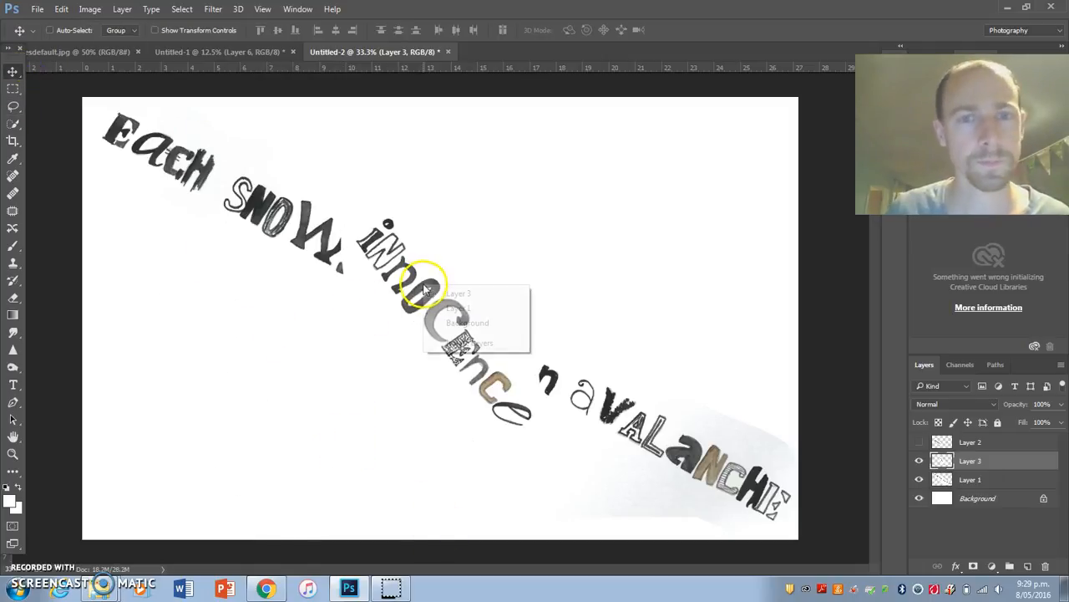
{"action": "left_click", "coordinate": [443, 293]}
{"action": "left_click_drag", "start_coordinate": [421, 275], "coordinate": [436, 391]}
{"action": "key", "text": "ctrl+t"}
{"action": "left_click_drag", "start_coordinate": [566, 311], "coordinate": [520, 277]}
{"action": "left_click_drag", "start_coordinate": [468, 417], "coordinate": [556, 425]}
{"action": "key", "text": "Return"}
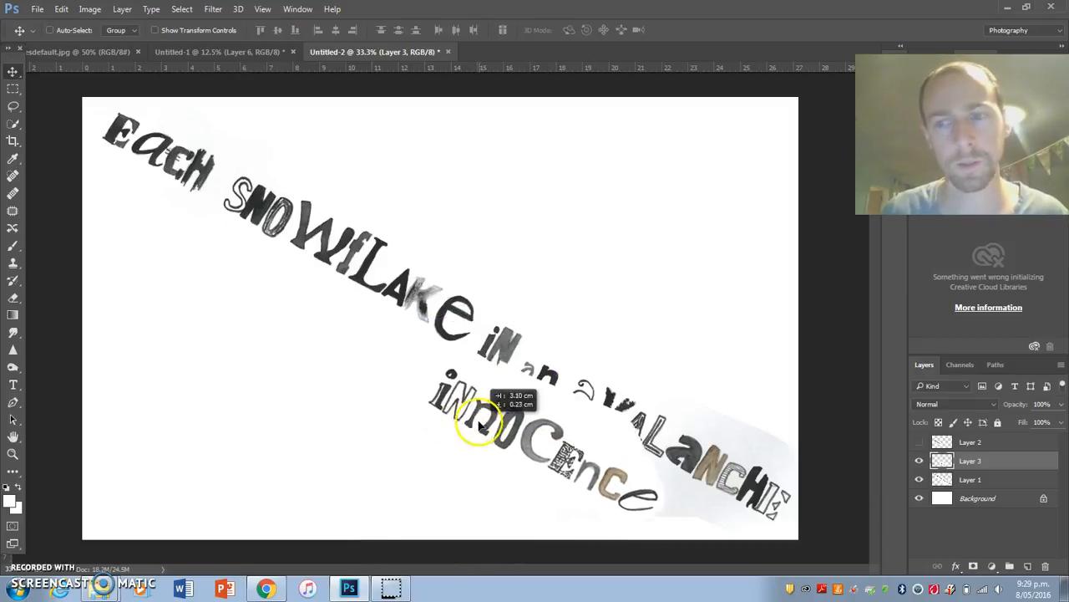
- Show the "PLEADS its" layer again, bring the "innocence" layer to the top and align that word after "its"
{"action": "left_click", "coordinate": [919, 441]}
{"action": "right_click", "coordinate": [482, 419]}
{"action": "left_click", "coordinate": [517, 430]}
{"action": "left_click_drag", "start_coordinate": [462, 409], "coordinate": [432, 425]}
{"action": "left_click_drag", "start_coordinate": [988, 460], "coordinate": [988, 441]}
{"action": "mouse_move", "coordinate": [447, 433]}
{"action": "left_mouse_down"}
{"action": "mouse_move", "coordinate": [429, 437]}
{"action": "mouse_move", "coordinate": [449, 437]}
{"action": "left_mouse_up"}
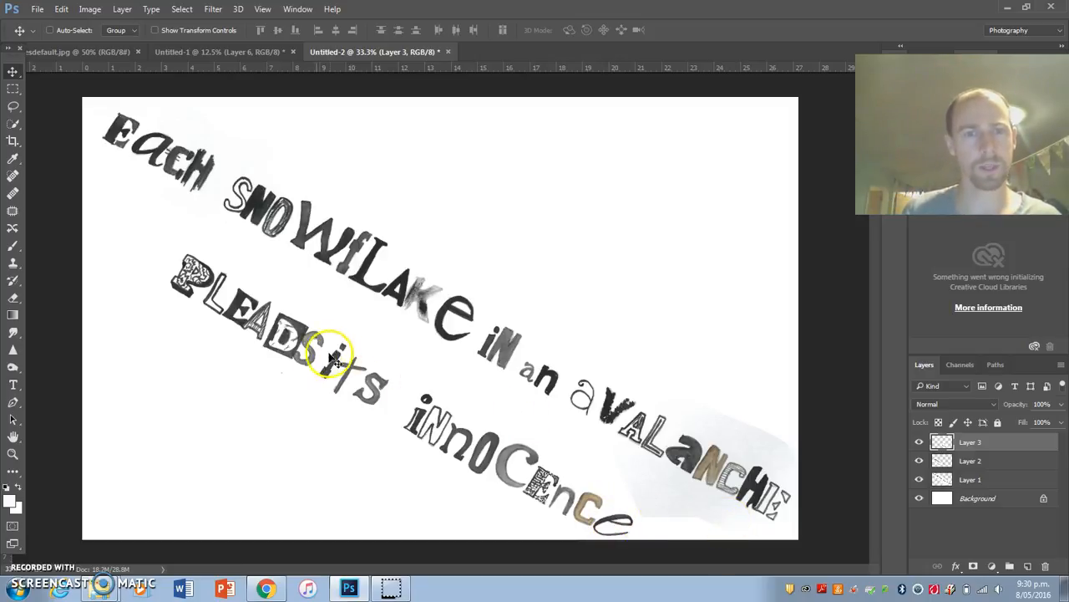
- Cut the word "PLEADS" from Layer 2 onto its own layer and move it away from "its" to widen the gap
{"action": "left_click", "coordinate": [982, 460]}
{"action": "left_click", "coordinate": [14, 102]}
{"action": "mouse_move", "coordinate": [332, 343]}
{"action": "left_mouse_down"}
{"action": "mouse_move", "coordinate": [305, 298]}
{"action": "mouse_move", "coordinate": [242, 260]}
{"action": "mouse_move", "coordinate": [219, 355]}
{"action": "left_mouse_up"}
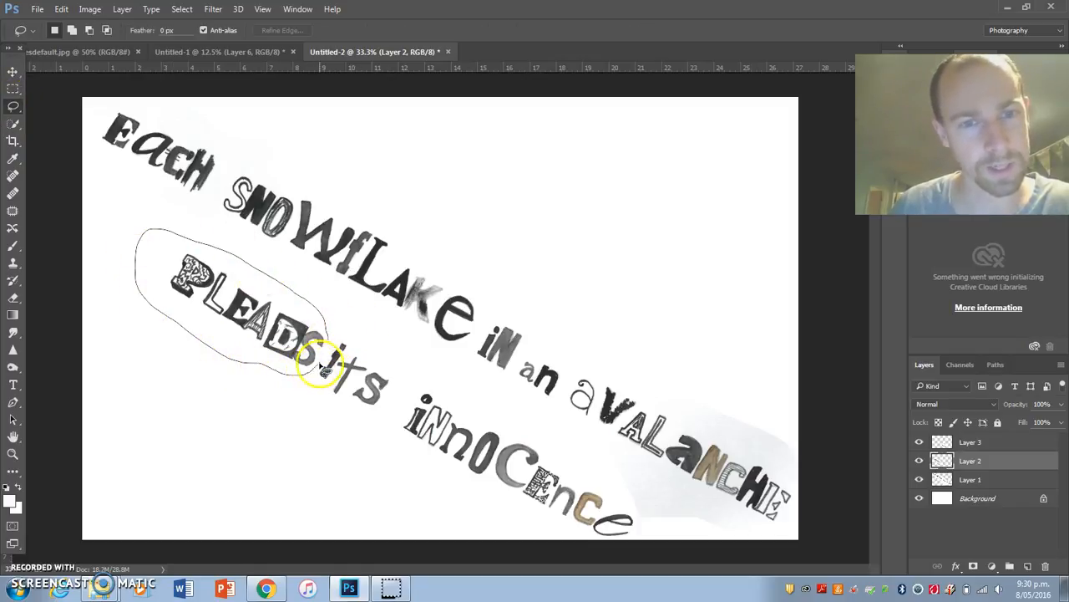
{"action": "left_click_drag", "start_coordinate": [324, 368], "coordinate": [327, 372]}
{"action": "key", "text": "ctrl+x"}
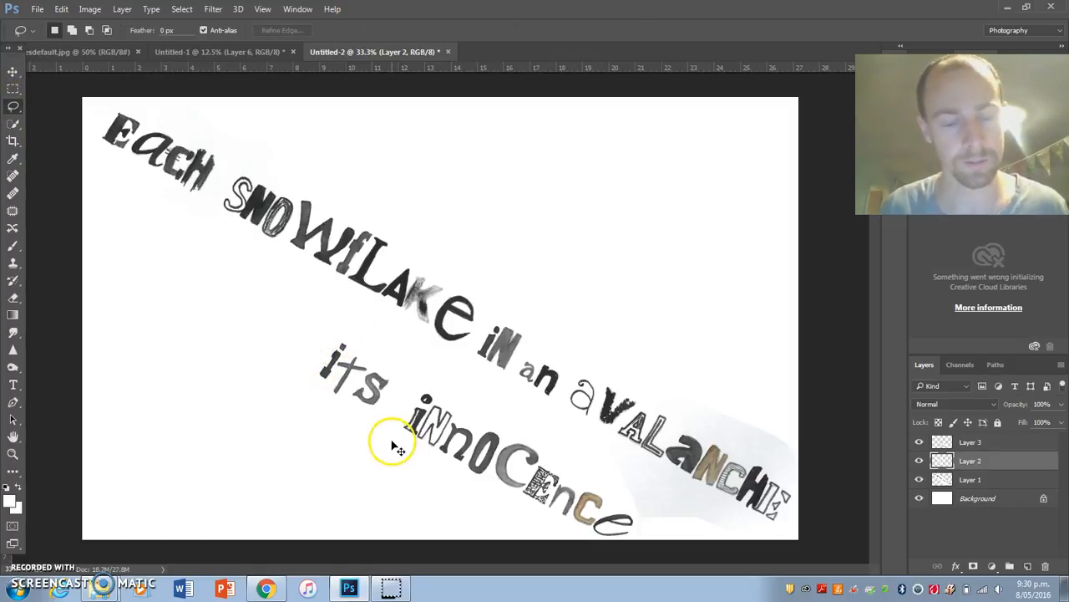
{"action": "key", "text": "ctrl+v"}
{"action": "left_click", "coordinate": [13, 73]}
{"action": "left_click_drag", "start_coordinate": [437, 281], "coordinate": [216, 285]}
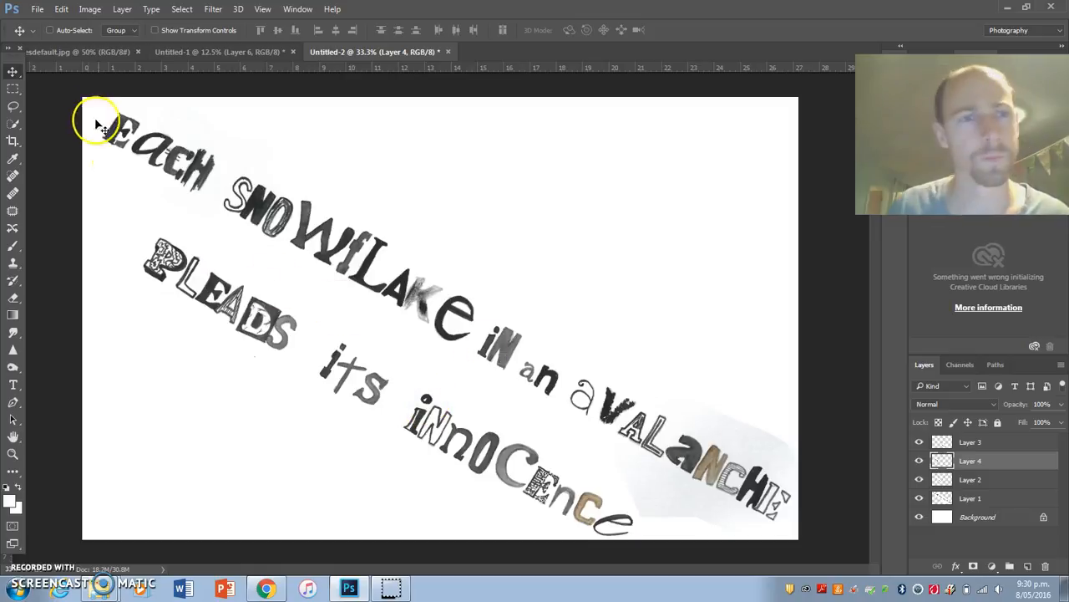
- Flatten the image, cut the line "PLEADS its innocence" onto its own layer and place it closer beneath the first line
{"action": "left_click", "coordinate": [122, 9]}
{"action": "left_click", "coordinate": [173, 489]}
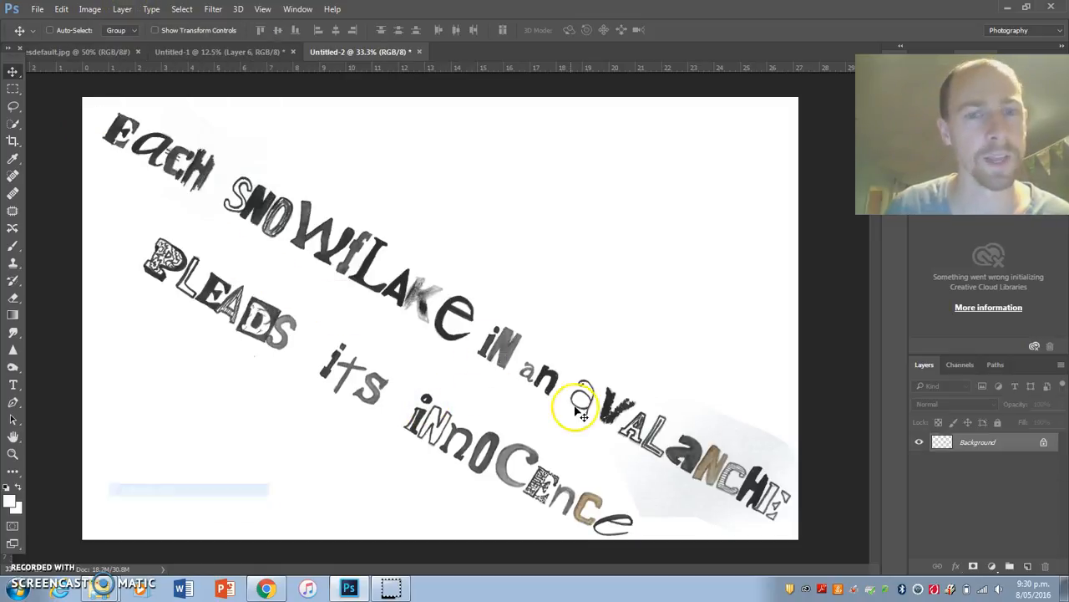
{"action": "left_click", "coordinate": [12, 106]}
{"action": "mouse_move", "coordinate": [274, 292]}
{"action": "left_mouse_down"}
{"action": "mouse_move", "coordinate": [120, 242]}
{"action": "mouse_move", "coordinate": [542, 539]}
{"action": "mouse_move", "coordinate": [649, 506]}
{"action": "mouse_move", "coordinate": [411, 334]}
{"action": "mouse_move", "coordinate": [288, 284]}
{"action": "left_mouse_up"}
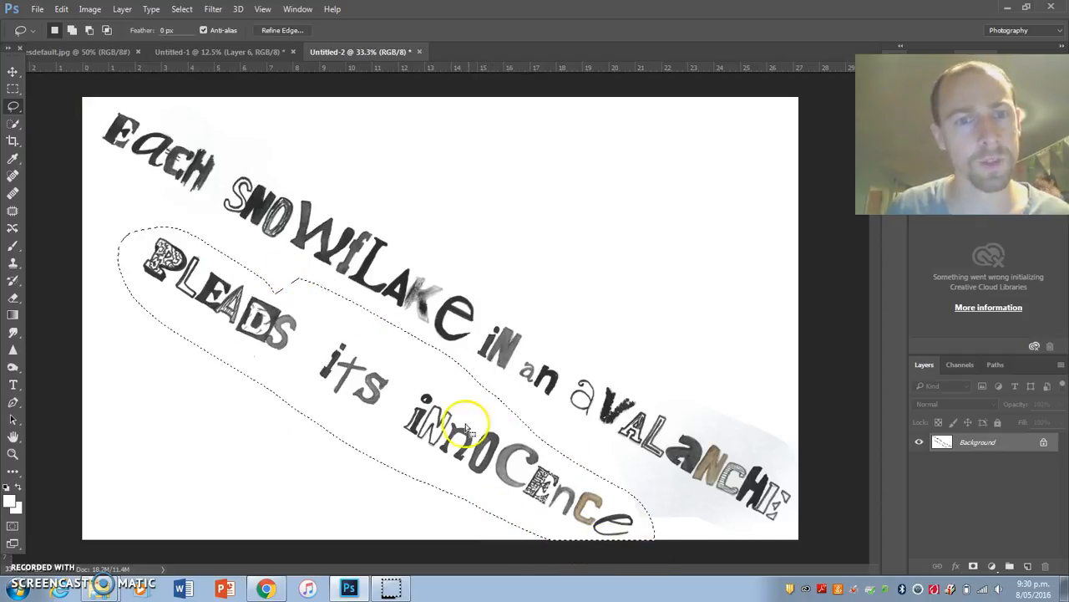
{"action": "key", "text": "ctrl+x"}
{"action": "key", "text": "ctrl+v"}
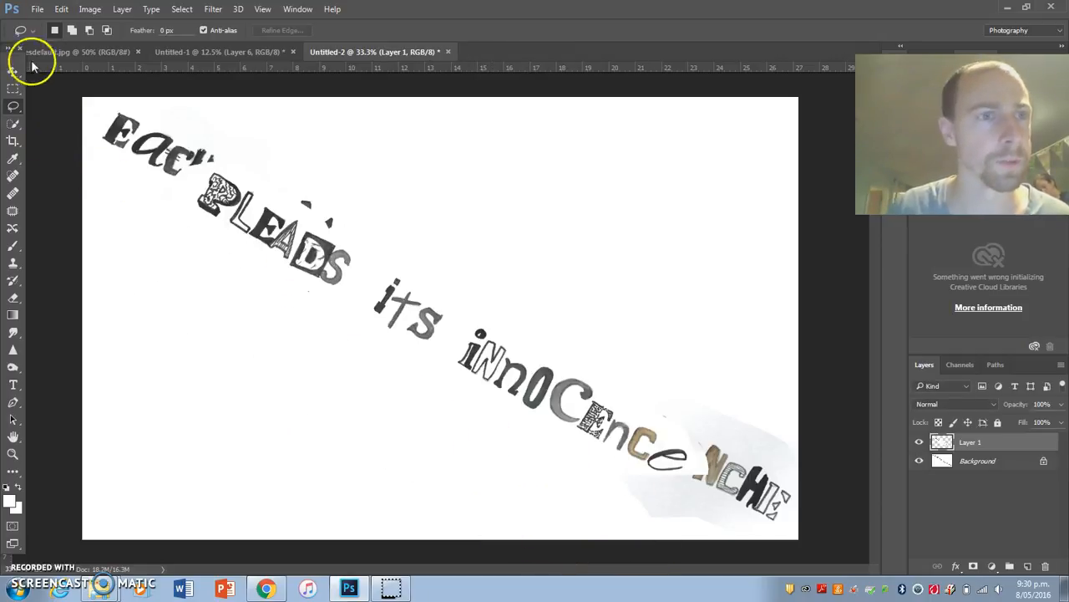
{"action": "left_click", "coordinate": [12, 71]}
{"action": "left_click_drag", "start_coordinate": [447, 325], "coordinate": [315, 378]}
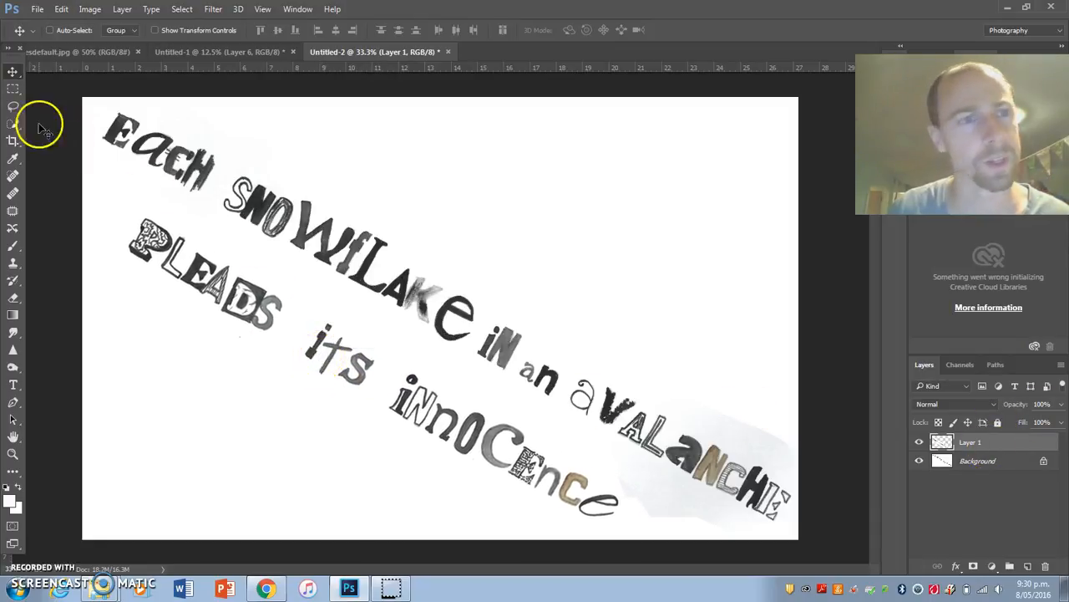
- Clear the blank strip above "PLEADS its innocence" on Layer 1 so the line can move up against the first line, and flatten the image
{"action": "left_click", "coordinate": [12, 106]}
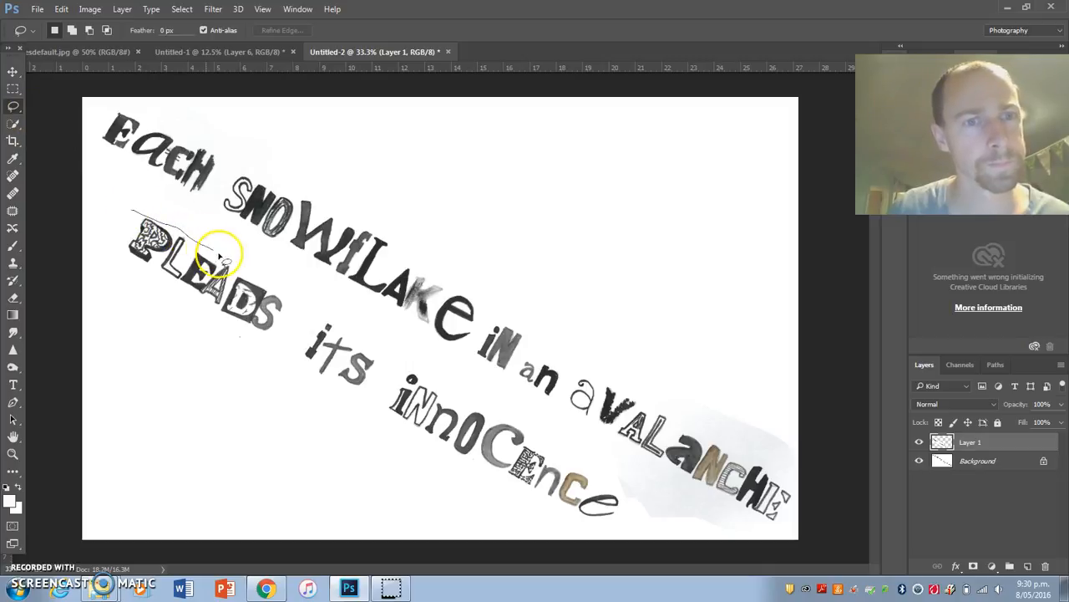
{"action": "left_click_drag", "start_coordinate": [289, 294], "coordinate": [469, 395]}
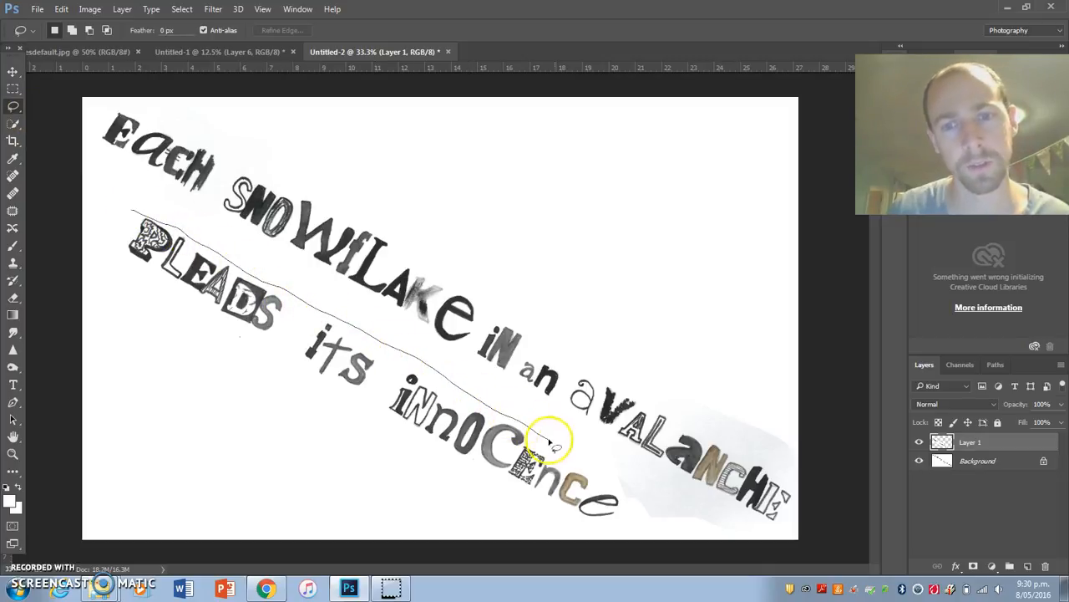
{"action": "mouse_move", "coordinate": [618, 451]}
{"action": "left_mouse_down"}
{"action": "mouse_move", "coordinate": [370, 261]}
{"action": "mouse_move", "coordinate": [242, 179]}
{"action": "left_mouse_up"}
{"action": "left_click", "coordinate": [583, 320]}
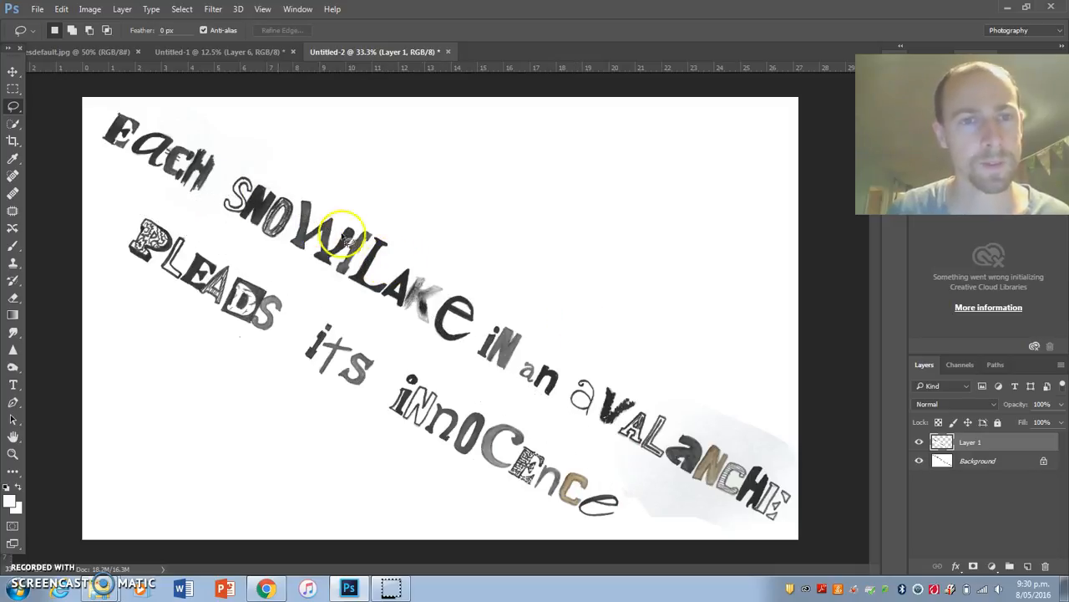
{"action": "left_click", "coordinate": [18, 71]}
{"action": "left_click_drag", "start_coordinate": [248, 308], "coordinate": [261, 290]}
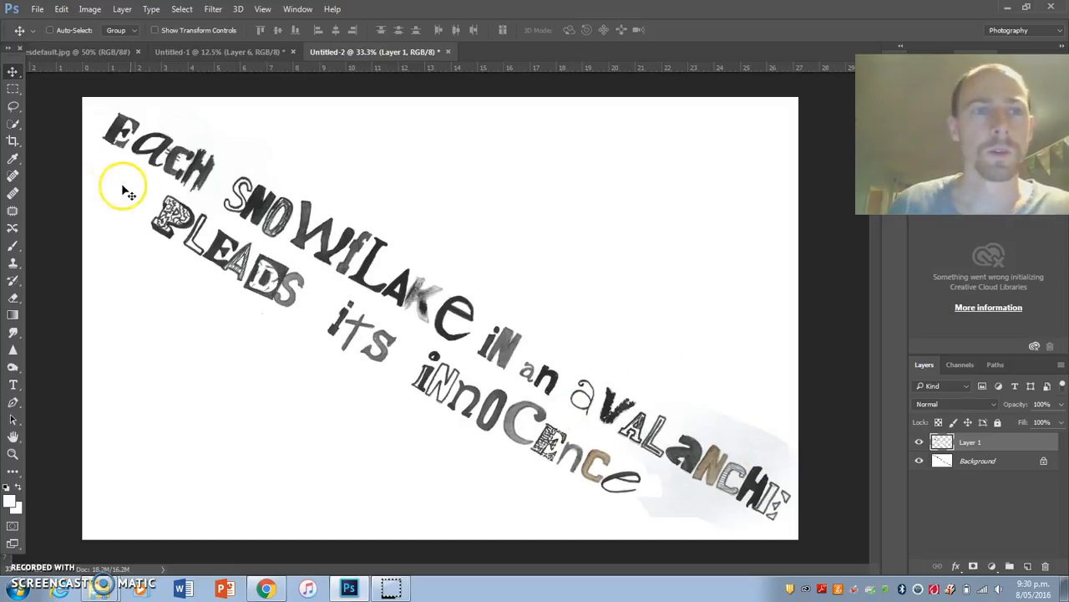
{"action": "left_click", "coordinate": [122, 9]}
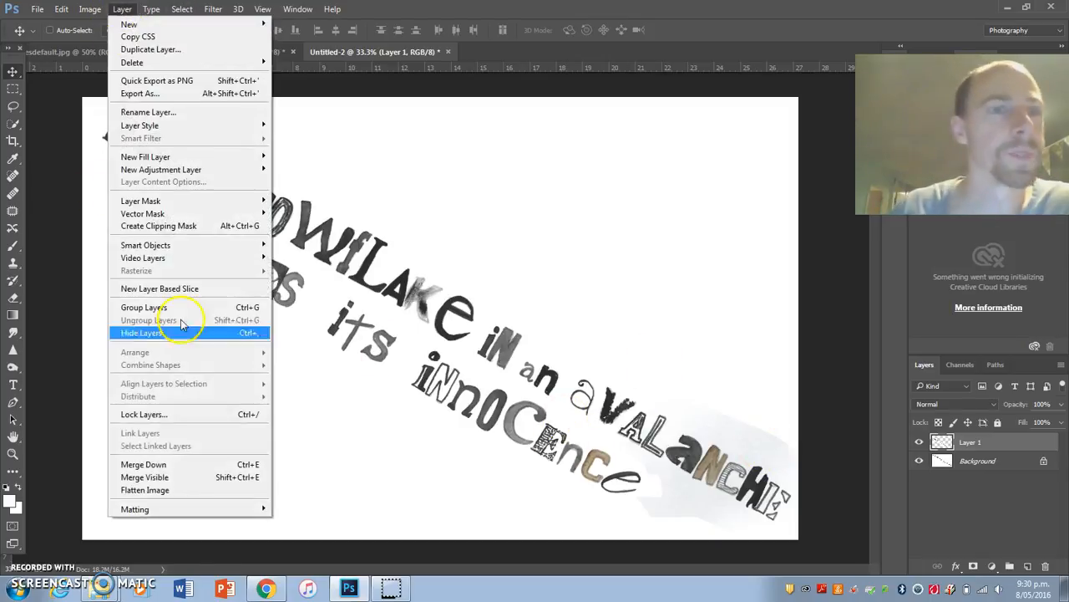
{"action": "left_click", "coordinate": [171, 487]}
- Try a Posterize adjustment on the flattened lettering
{"action": "left_click", "coordinate": [89, 10]}
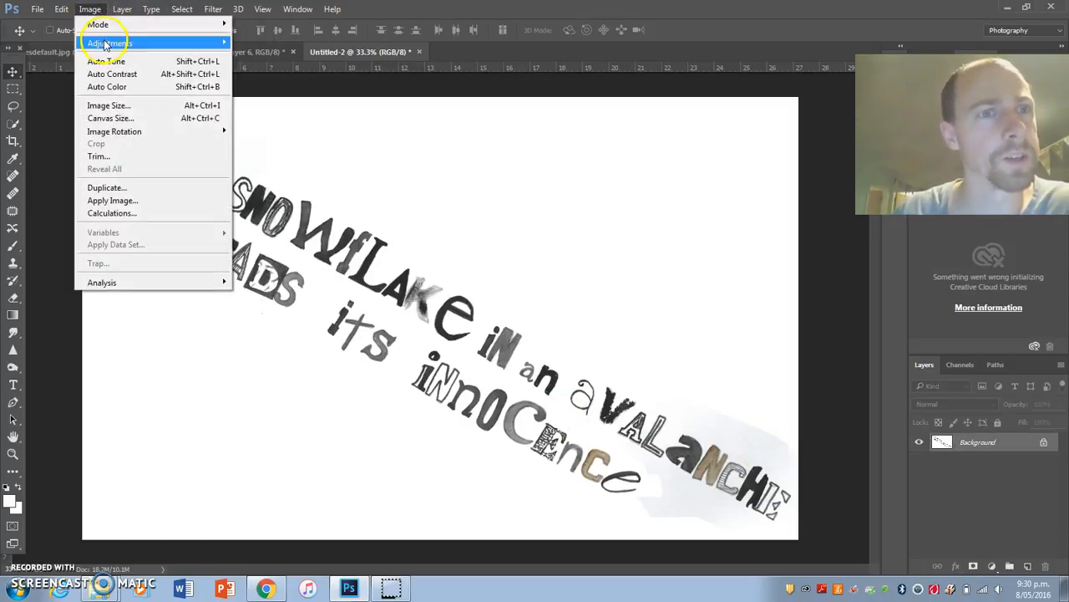
{"action": "mouse_move", "coordinate": [109, 42]}
{"action": "left_click", "coordinate": [275, 207]}
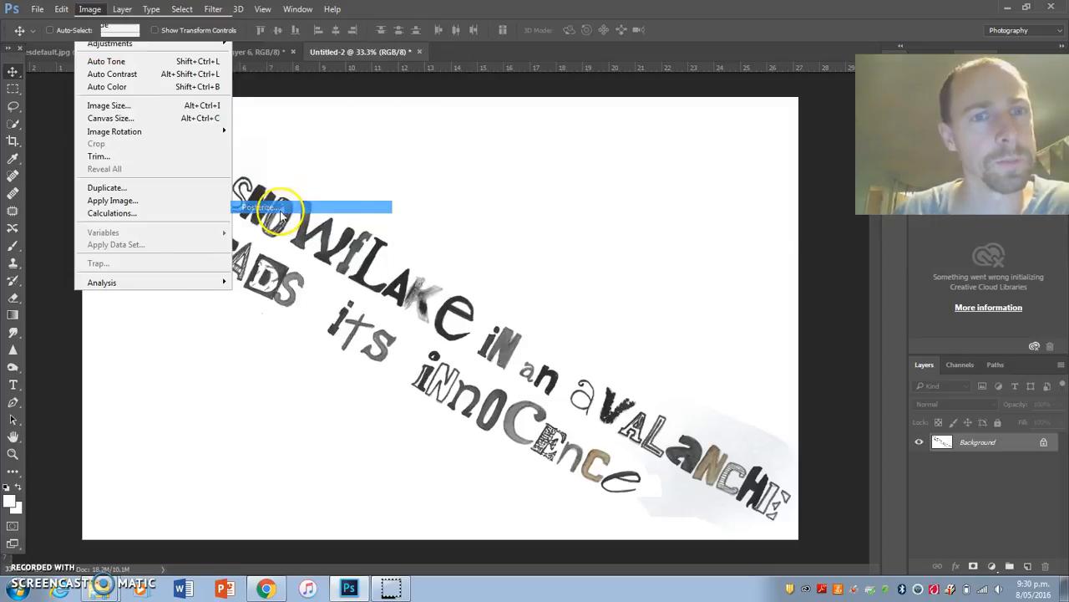
{"action": "mouse_move", "coordinate": [571, 184]}
{"action": "left_mouse_down"}
{"action": "mouse_move", "coordinate": [566, 192]}
{"action": "mouse_move", "coordinate": [586, 191]}
{"action": "left_mouse_up"}
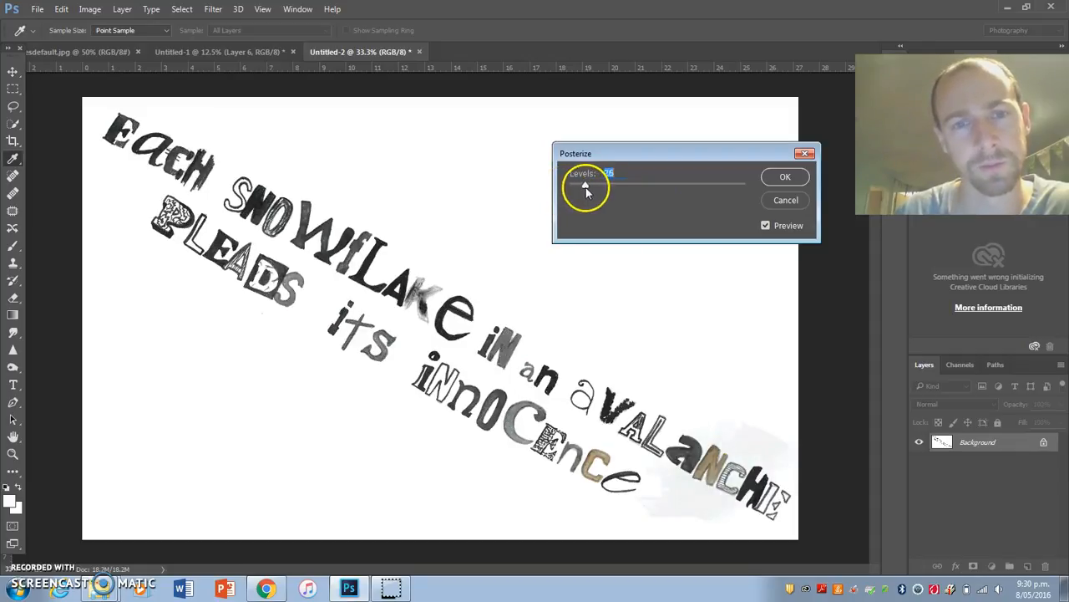
{"action": "left_click", "coordinate": [791, 200]}
- Try a Threshold adjustment at level 198 on the flattened lettering
{"action": "left_click", "coordinate": [89, 10]}
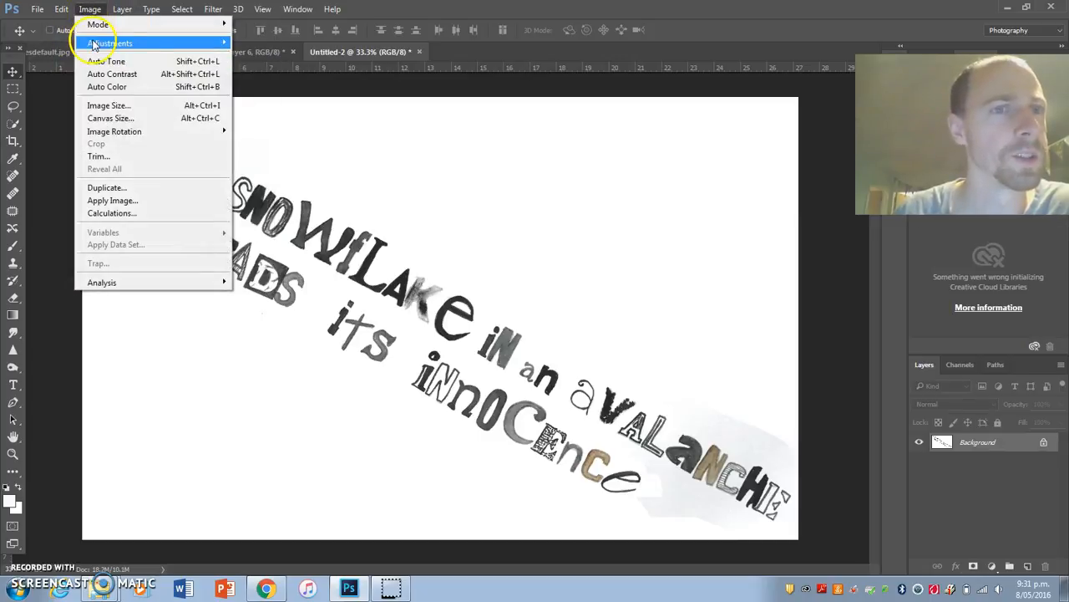
{"action": "mouse_move", "coordinate": [96, 42]}
{"action": "left_click", "coordinate": [269, 220]}
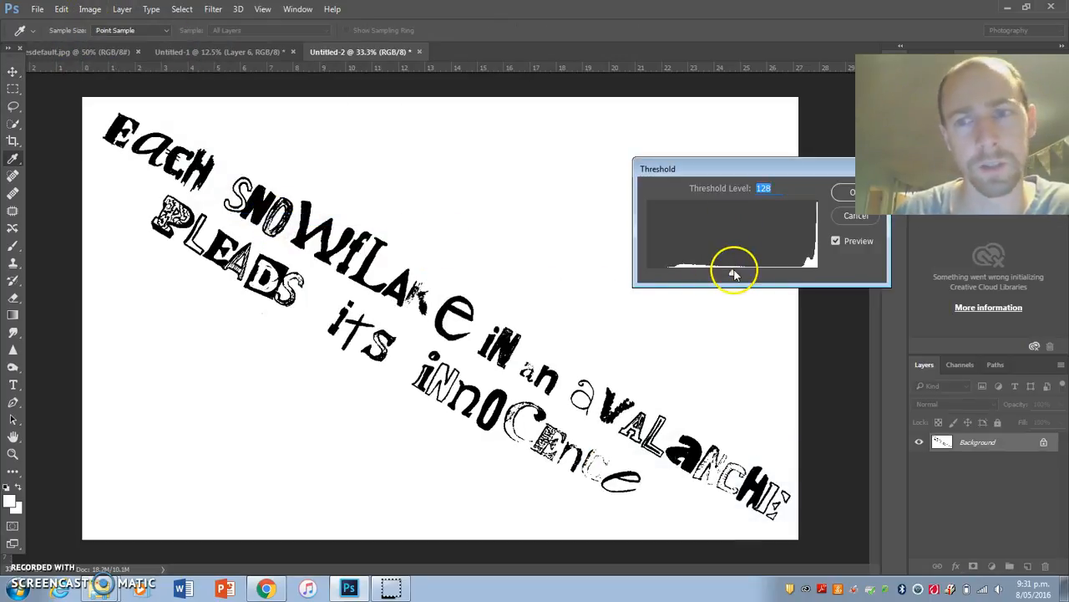
{"action": "left_click_drag", "start_coordinate": [731, 274], "coordinate": [783, 275]}
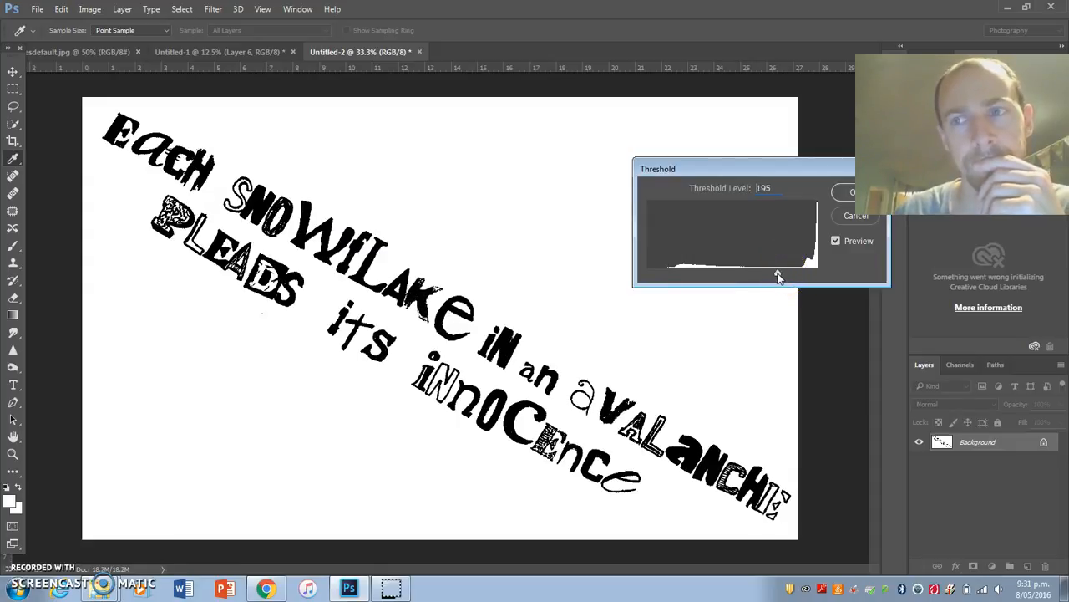
{"action": "mouse_move", "coordinate": [775, 277]}
{"action": "left_mouse_down"}
{"action": "mouse_move", "coordinate": [750, 275]}
{"action": "mouse_move", "coordinate": [780, 278]}
{"action": "left_mouse_up"}
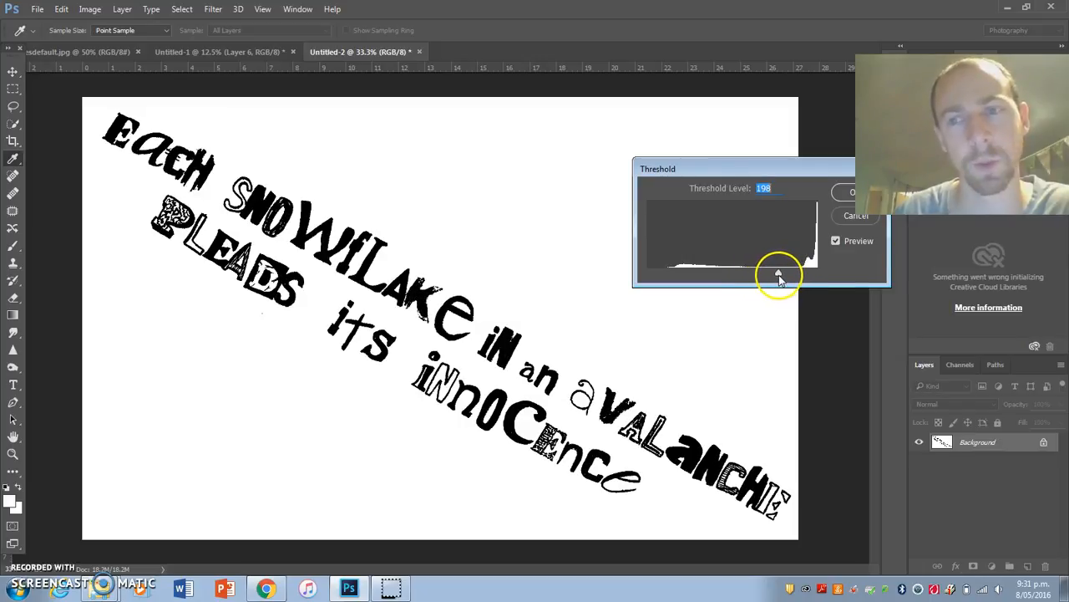
{"action": "left_click", "coordinate": [849, 219]}
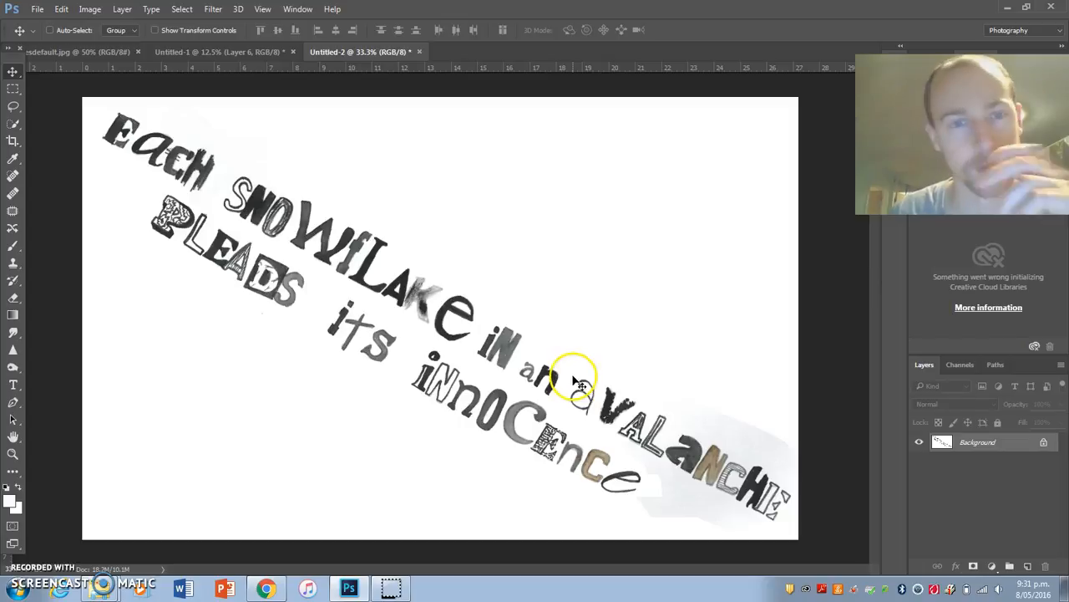
- Select the lettering's white background with Color Range at fuzziness 40, unlock the Background layer, delete the selected area and deselect
{"action": "left_click", "coordinate": [191, 8]}
{"action": "left_click", "coordinate": [200, 139]}
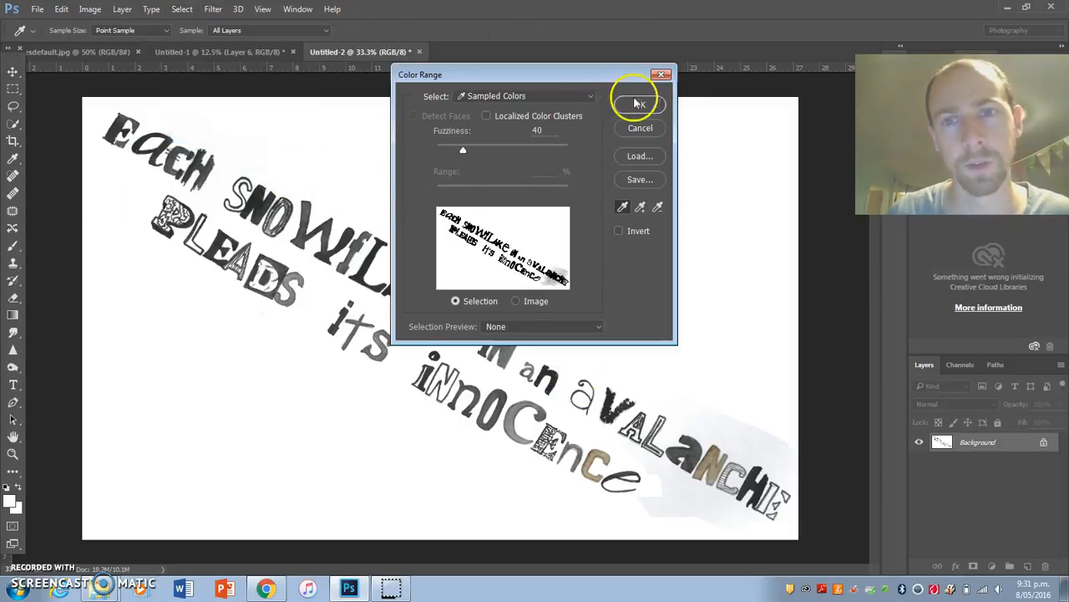
{"action": "left_click", "coordinate": [639, 104]}
{"action": "key", "text": "shift+F5"}
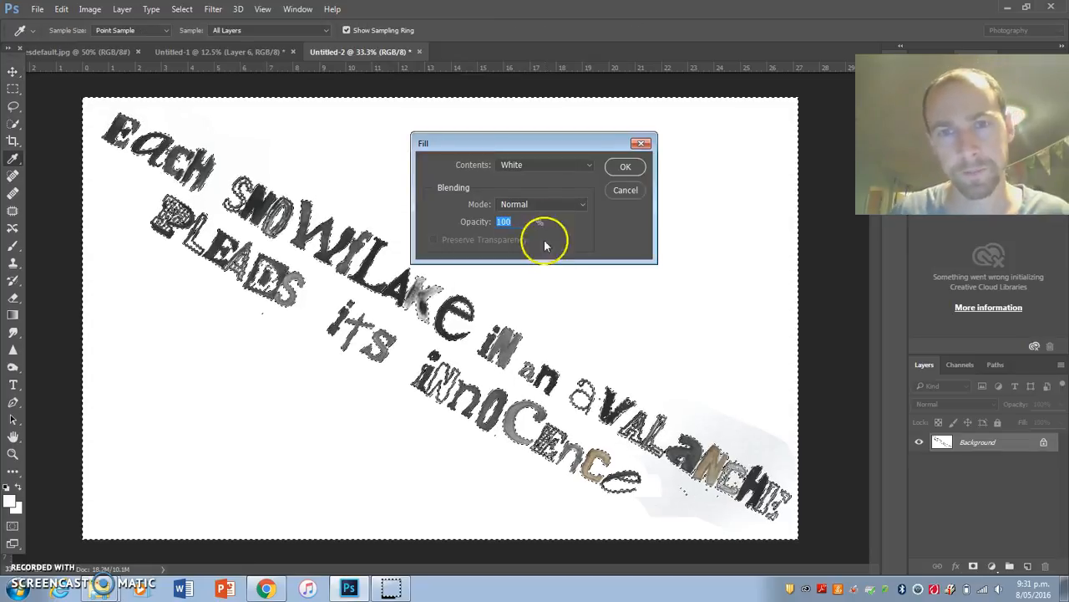
{"action": "left_click", "coordinate": [625, 188]}
{"action": "key", "text": "v"}
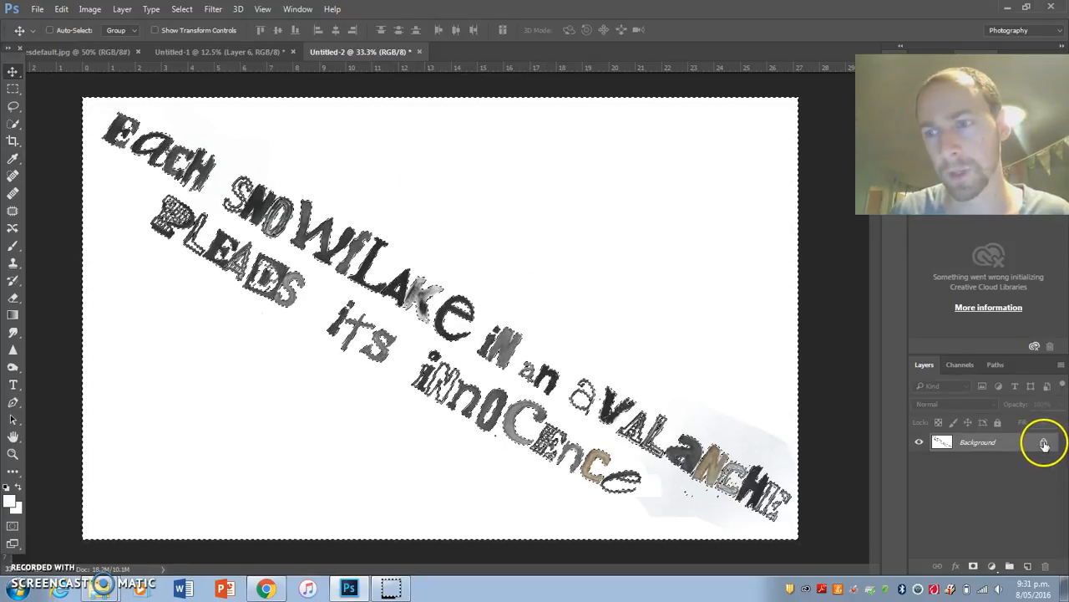
{"action": "left_click", "coordinate": [1043, 443]}
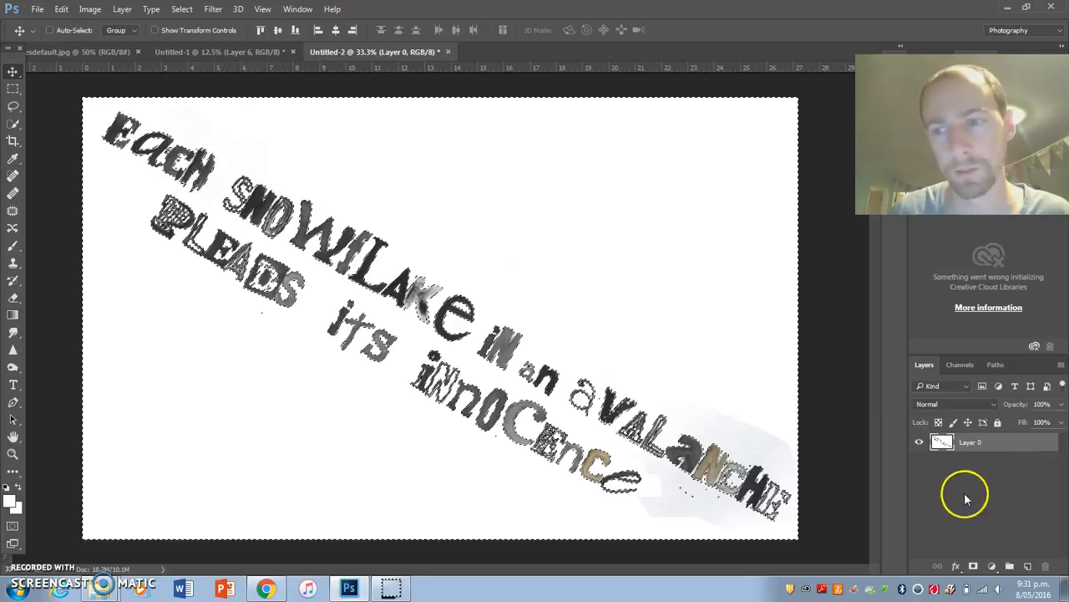
{"action": "key", "text": "Delete"}
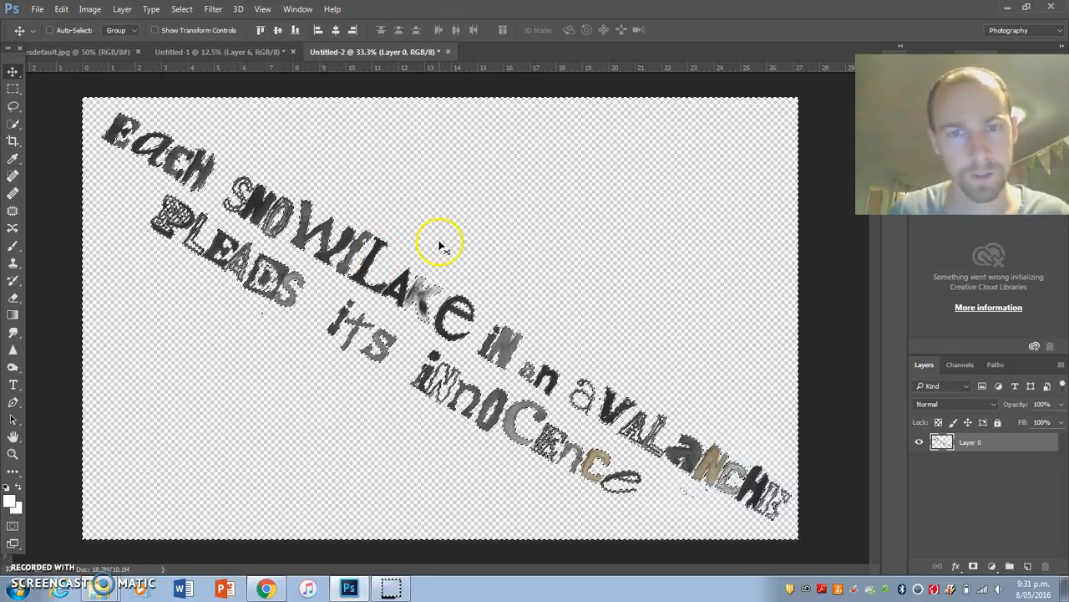
{"action": "left_click", "coordinate": [13, 106]}
{"action": "left_click", "coordinate": [349, 146]}
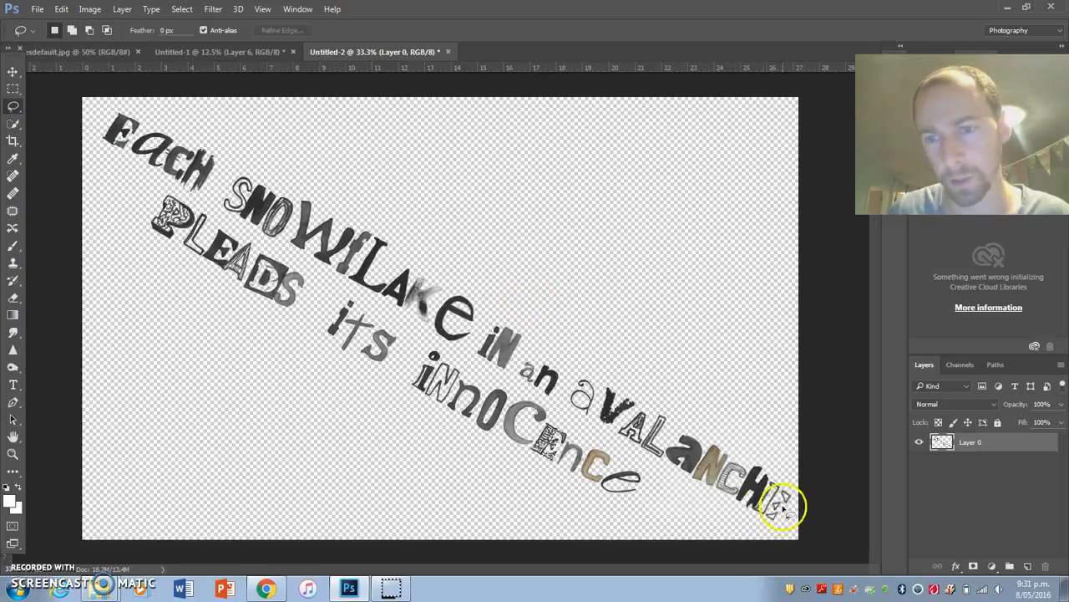
- Bring the lettering into the Untitled-1 poster, rotate it to read vertically downward and place it over the tree trunk
{"action": "left_click", "coordinate": [11, 72]}
{"action": "left_click_drag", "start_coordinate": [261, 208], "coordinate": [344, 189]}
{"action": "key", "text": "ctrl"}
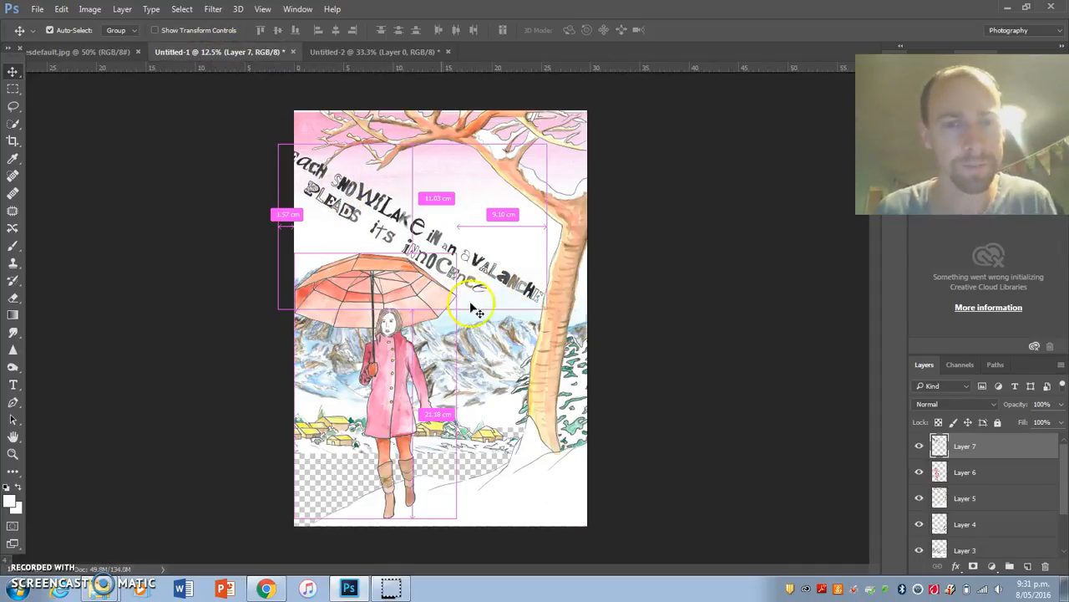
{"action": "key", "text": "ctrl+t"}
{"action": "left_click_drag", "start_coordinate": [564, 326], "coordinate": [413, 399]}
{"action": "key", "text": "Return"}
{"action": "left_click_drag", "start_coordinate": [484, 198], "coordinate": [555, 254]}
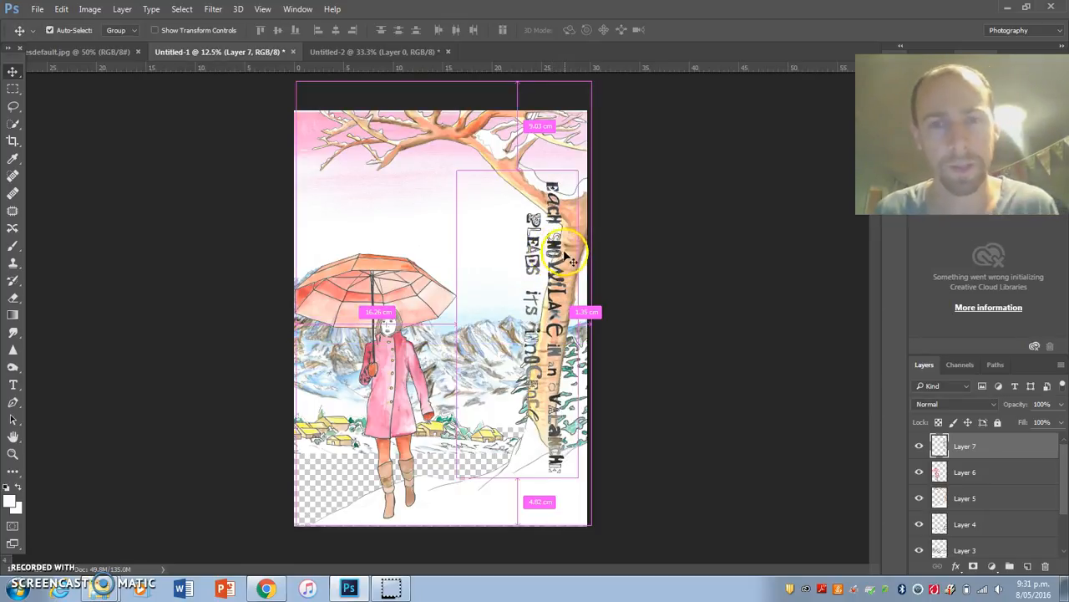
- Rotate the lettering 180 degrees to read upward and move it along the poster's left edge
{"action": "key", "text": "ctrl+t"}
{"action": "left_click_drag", "start_coordinate": [597, 159], "coordinate": [455, 478]}
{"action": "key", "text": "Return"}
{"action": "left_click_drag", "start_coordinate": [461, 245], "coordinate": [301, 254]}
- Move the woman with the umbrella to the right, between the vertical lettering and the tree trunk
{"action": "left_click", "coordinate": [398, 337]}
{"action": "left_click_drag", "start_coordinate": [386, 321], "coordinate": [448, 318]}
{"action": "mouse_move", "coordinate": [334, 302]}
{"action": "left_mouse_down"}
{"action": "mouse_move", "coordinate": [337, 287]}
{"action": "mouse_move", "coordinate": [340, 297]}
{"action": "left_mouse_up"}
- Select the lettering on Layer 7, nudge it slightly down and left, and open its layer style settings
{"action": "right_click", "coordinate": [318, 265]}
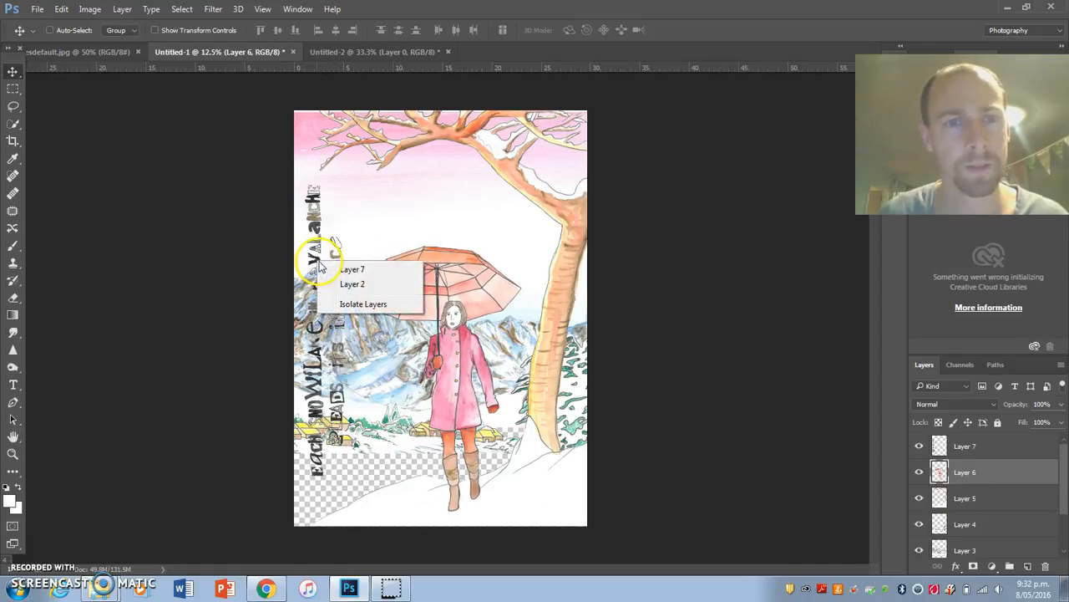
{"action": "left_click", "coordinate": [345, 273]}
{"action": "mouse_move", "coordinate": [322, 244]}
{"action": "left_mouse_down"}
{"action": "mouse_move", "coordinate": [328, 262]}
{"action": "mouse_move", "coordinate": [300, 246]}
{"action": "mouse_move", "coordinate": [315, 252]}
{"action": "left_mouse_up"}
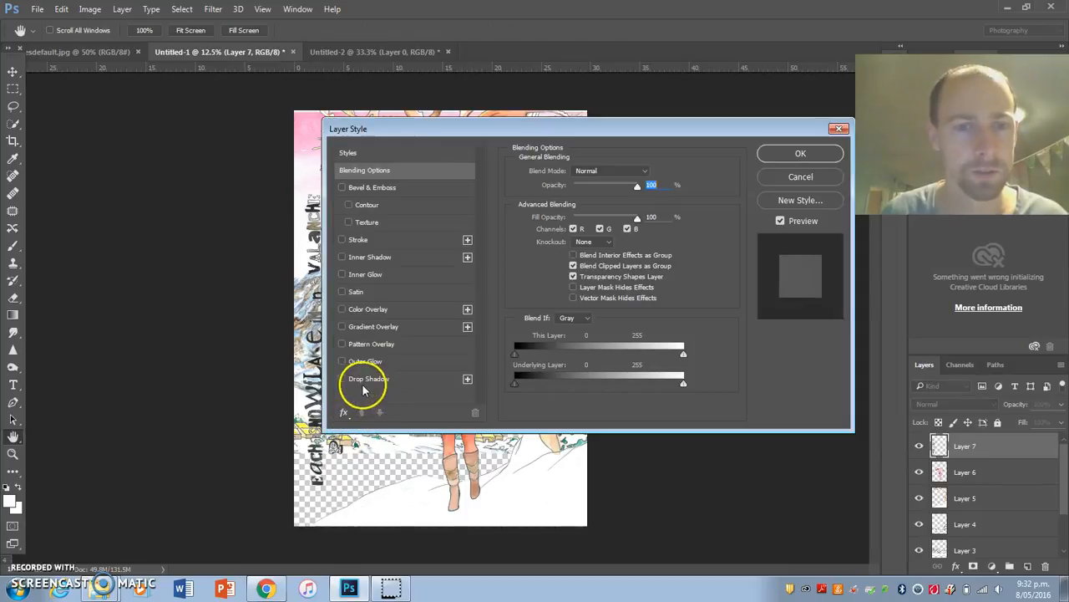
- Add a white Outer Glow to the lettering with Normal blend mode, 16% opacity, 31% spread and 62 px size
{"action": "left_click", "coordinate": [356, 361]}
{"action": "left_click", "coordinate": [580, 171]}
{"action": "left_click", "coordinate": [580, 172]}
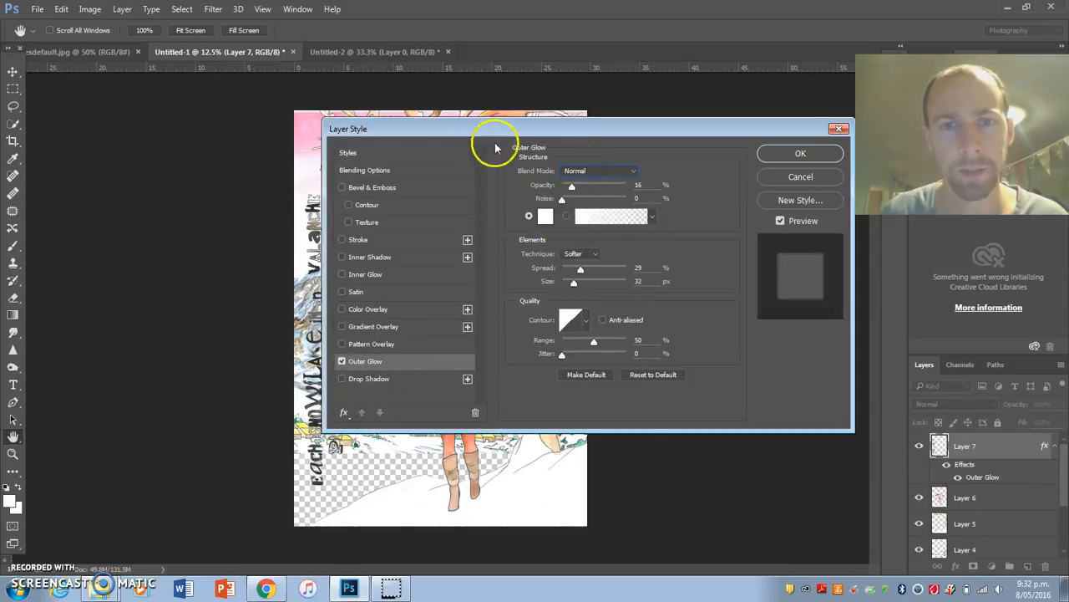
{"action": "left_click_drag", "start_coordinate": [485, 131], "coordinate": [583, 128]}
{"action": "left_click_drag", "start_coordinate": [676, 281], "coordinate": [693, 277]}
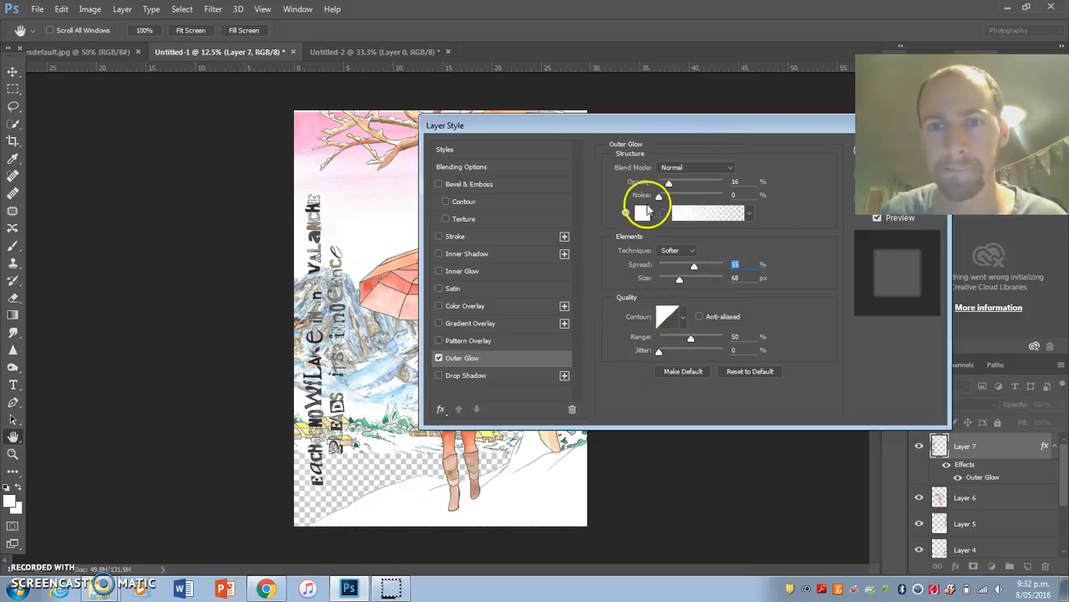
{"action": "left_click_drag", "start_coordinate": [693, 268], "coordinate": [669, 266]}
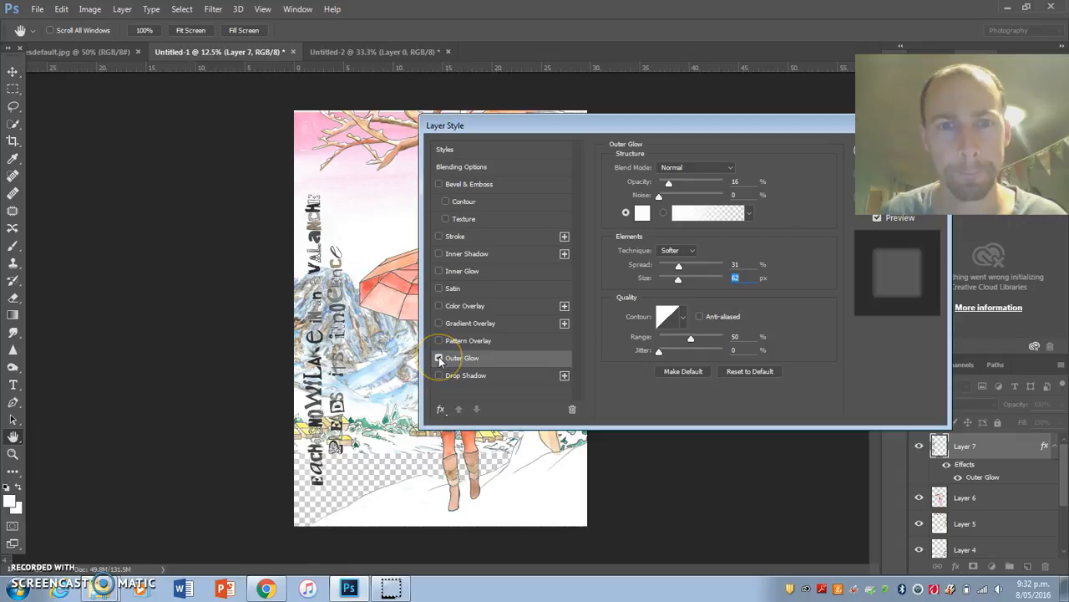
- Try a Stroke effect on the lettering, remove it and apply the layer style with only the Outer Glow
{"action": "left_click", "coordinate": [440, 238]}
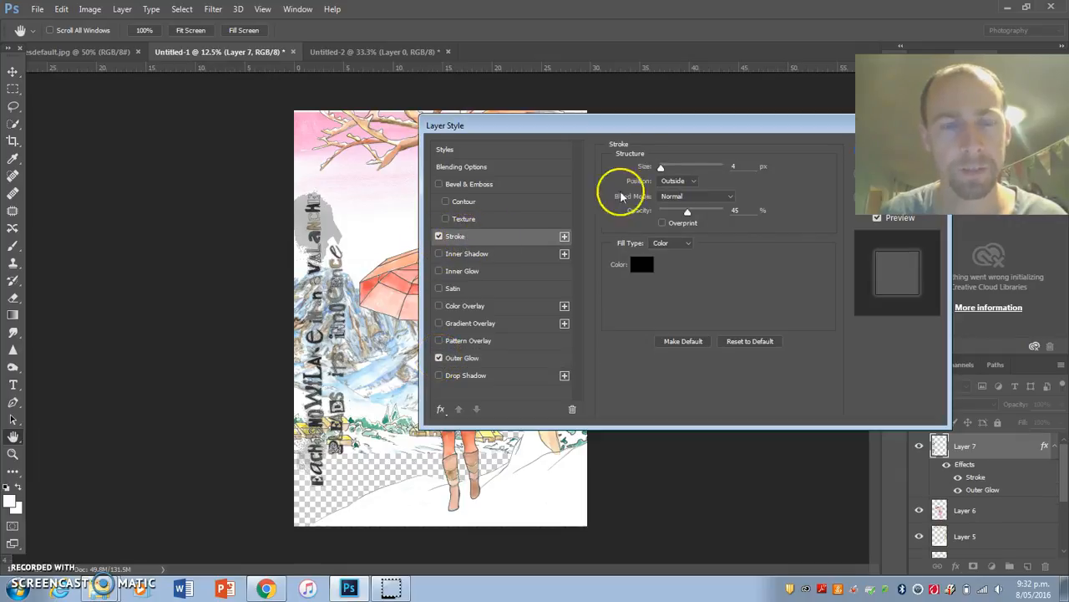
{"action": "left_click", "coordinate": [440, 238]}
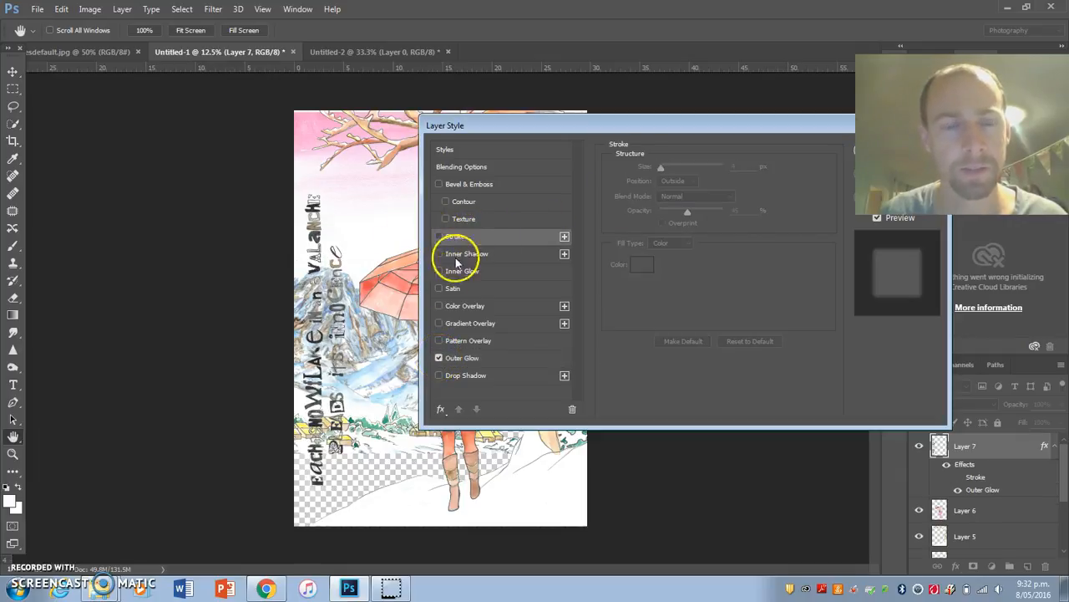
{"action": "left_click", "coordinate": [458, 357]}
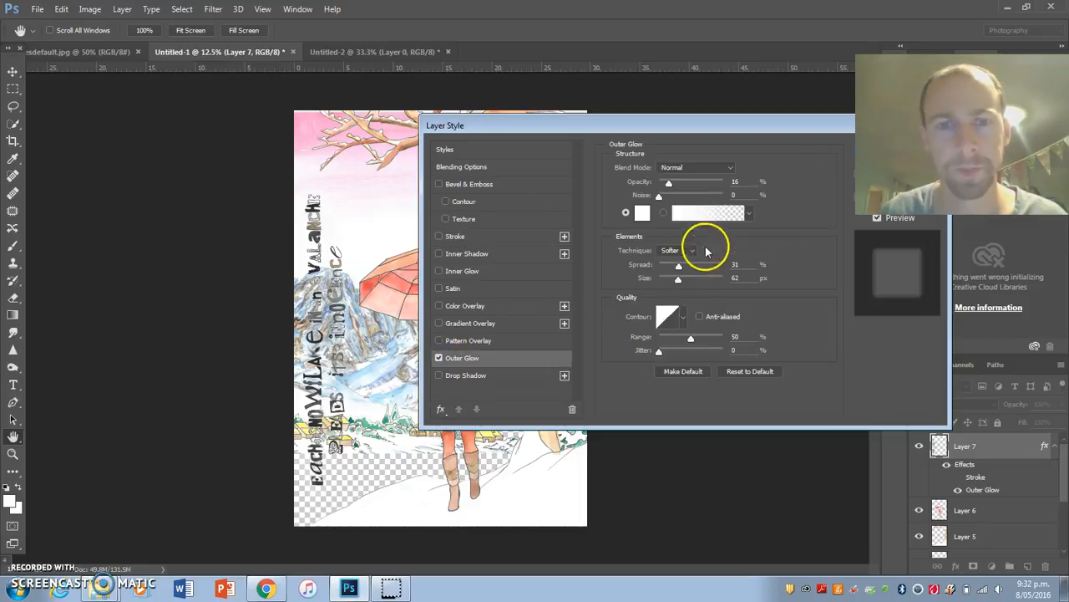
{"action": "left_click", "coordinate": [818, 134]}
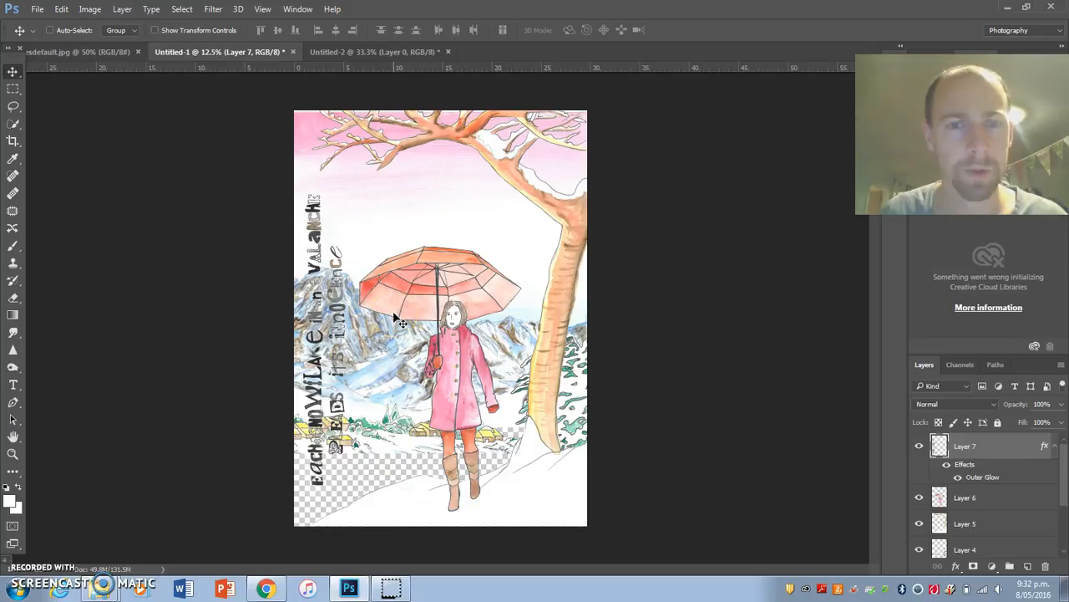
- Close the Untitled-2 document without saving and switch to the "Hurt" image with scattered letters
{"action": "left_click", "coordinate": [390, 52]}
{"action": "left_click", "coordinate": [448, 54]}
{"action": "left_click", "coordinate": [532, 223]}
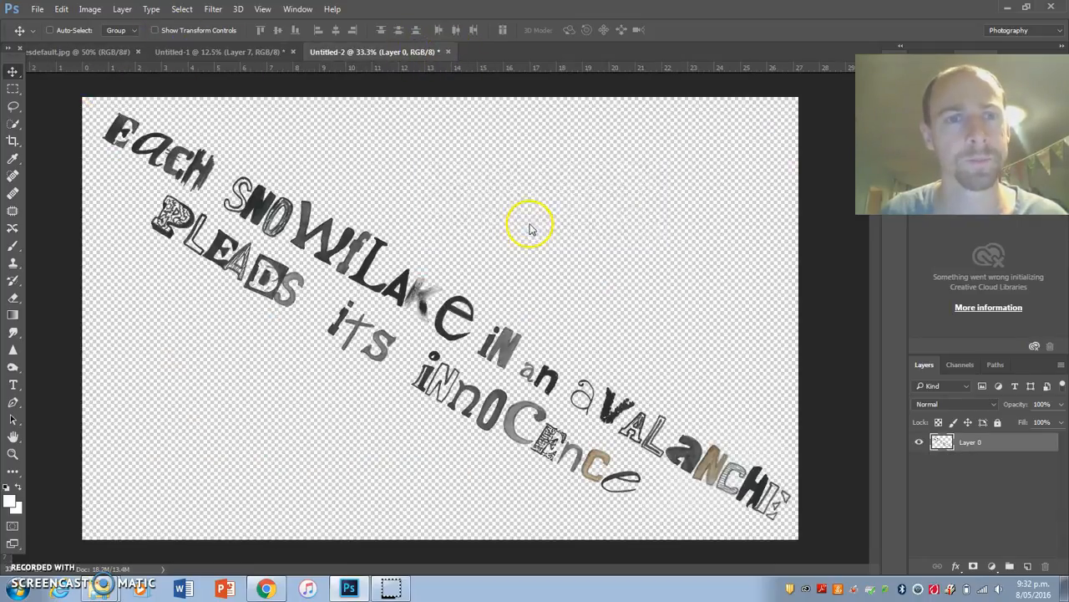
{"action": "left_click", "coordinate": [126, 52]}
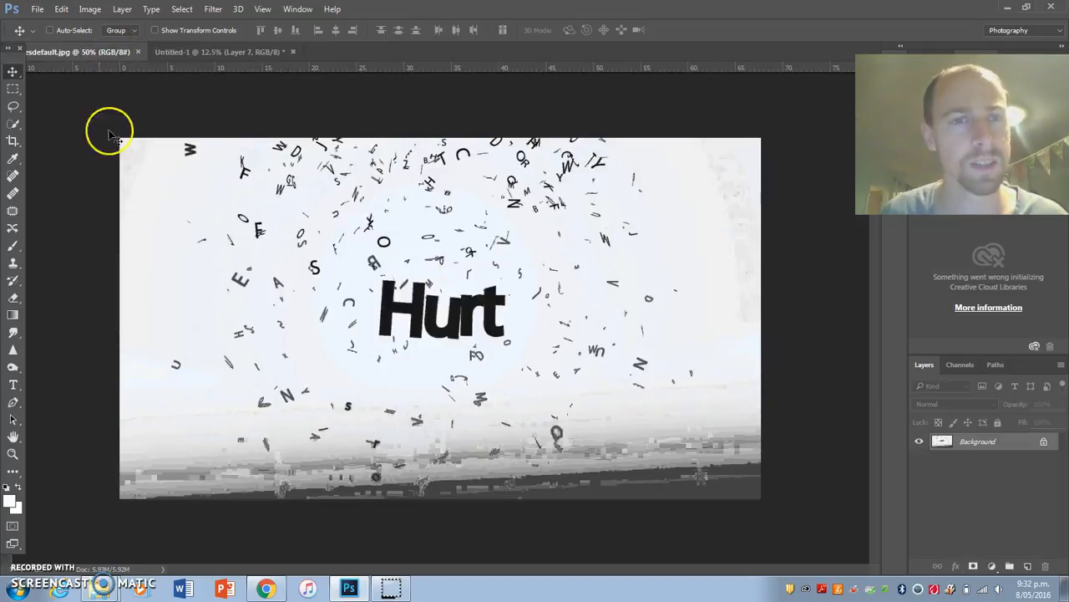
{"action": "left_click", "coordinate": [13, 106]}
{"action": "left_click_drag", "start_coordinate": [178, 131], "coordinate": [258, 120]}
{"action": "left_click", "coordinate": [526, 227]}
{"action": "left_click", "coordinate": [89, 8]}
{"action": "mouse_move", "coordinate": [110, 42]}
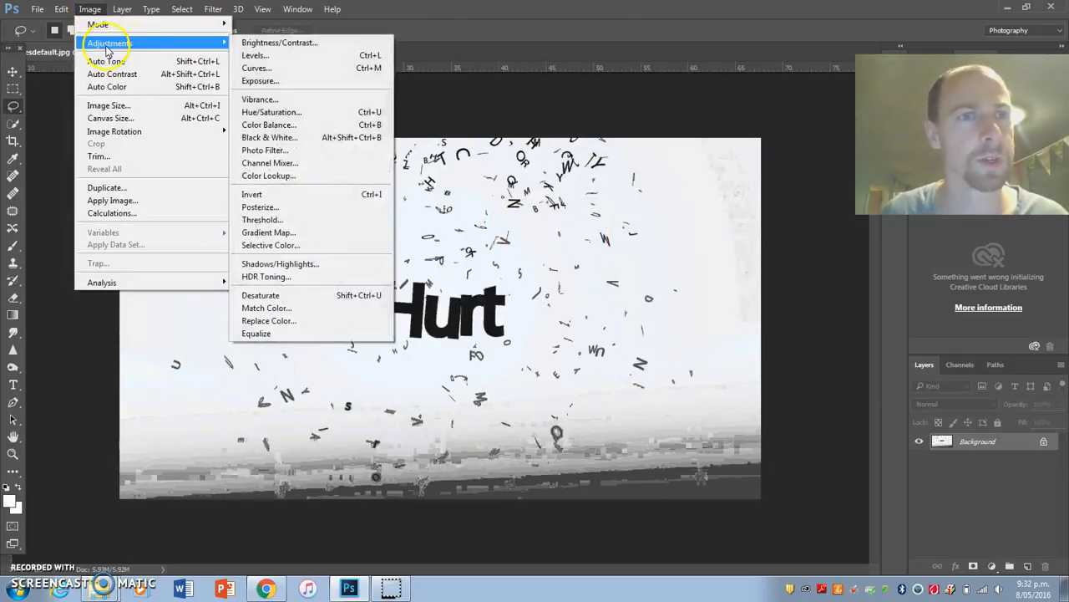
{"action": "left_click", "coordinate": [270, 220]}
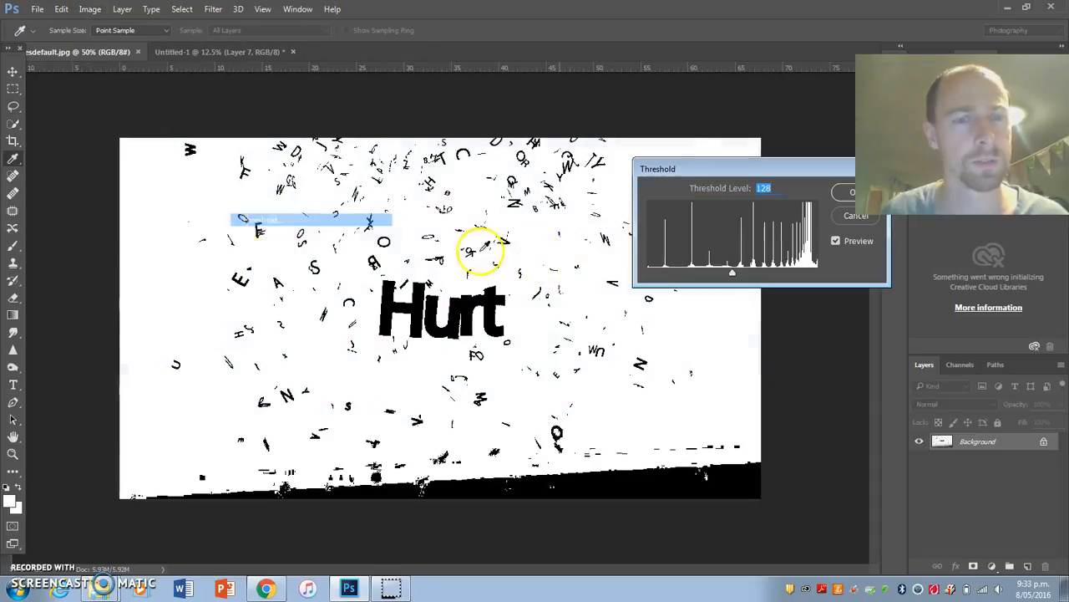
{"action": "mouse_move", "coordinate": [736, 275]}
{"action": "left_mouse_down"}
{"action": "mouse_move", "coordinate": [747, 275]}
{"action": "mouse_move", "coordinate": [716, 275]}
{"action": "left_mouse_up"}
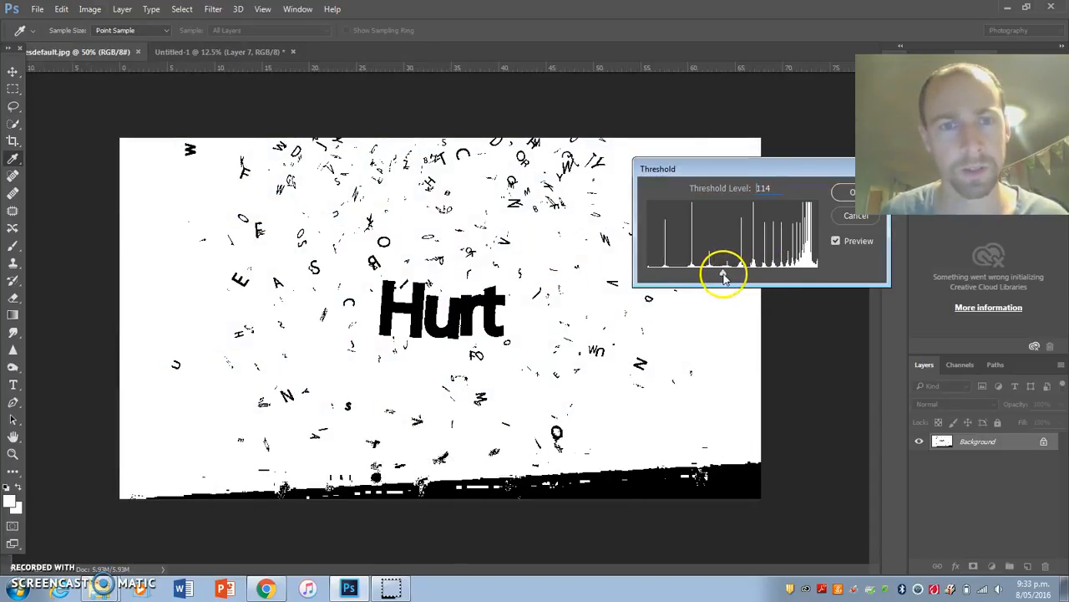
{"action": "left_click", "coordinate": [852, 216]}
- Posterize the "Hurt" image so the scattered letters turn solid black on a plain white background
{"action": "left_click", "coordinate": [89, 9]}
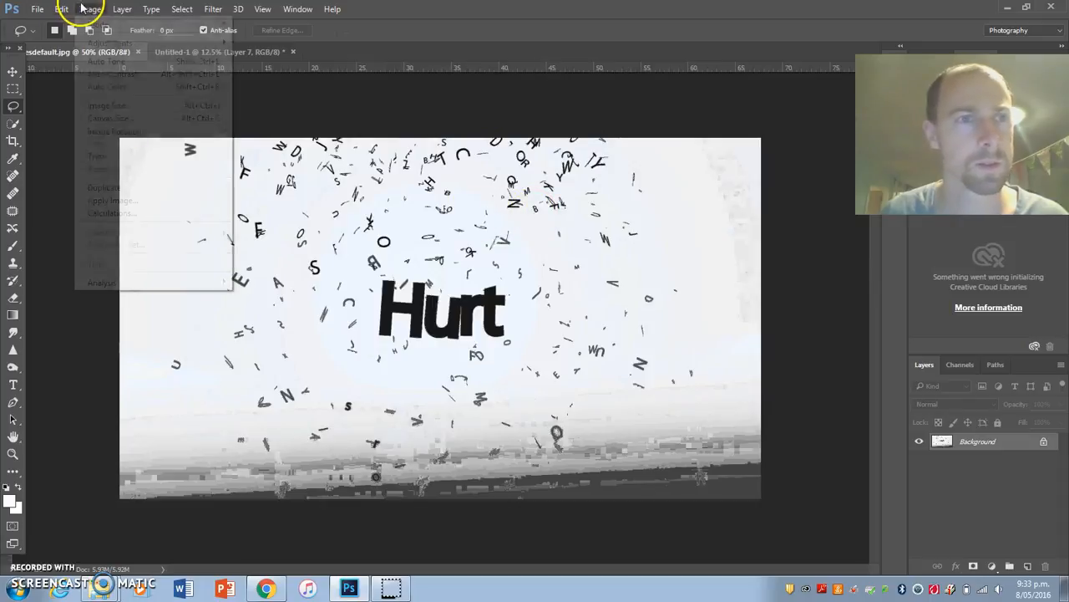
{"action": "mouse_move", "coordinate": [109, 43]}
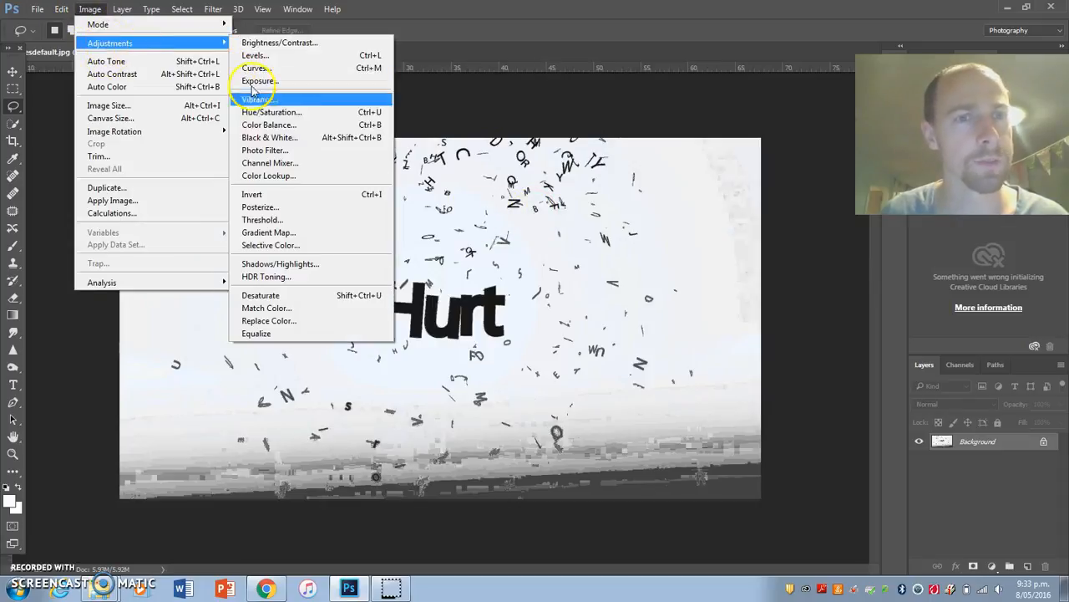
{"action": "left_click", "coordinate": [274, 209]}
{"action": "left_click_drag", "start_coordinate": [570, 185], "coordinate": [564, 186]}
{"action": "left_click", "coordinate": [786, 177]}
{"action": "key", "text": "l"}
{"action": "mouse_move", "coordinate": [179, 131]}
{"action": "left_mouse_down"}
{"action": "mouse_move", "coordinate": [197, 253]}
{"action": "mouse_move", "coordinate": [222, 232]}
{"action": "left_mouse_up"}
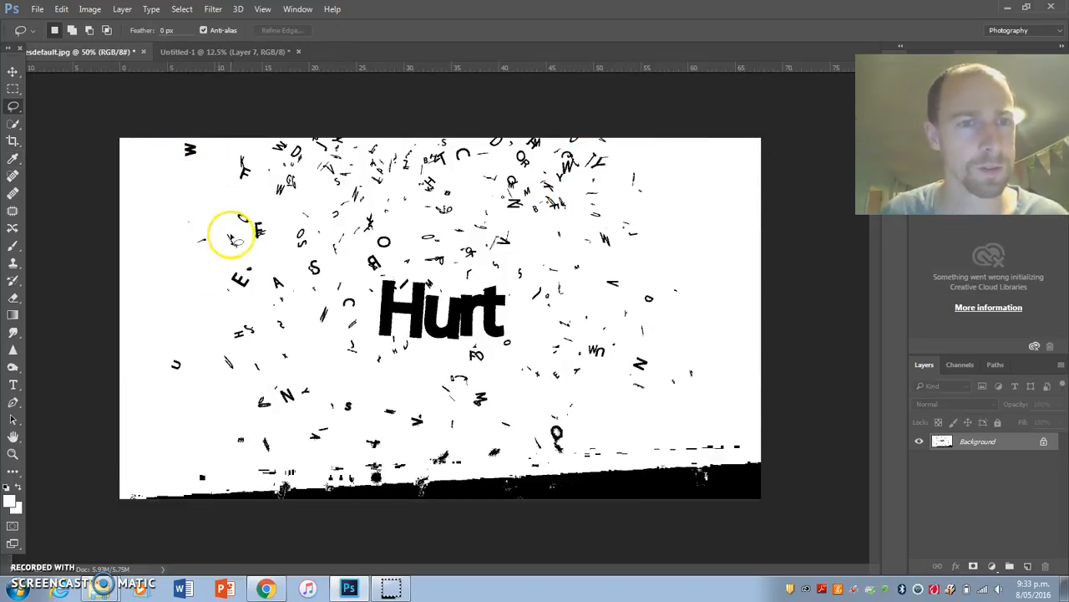
{"action": "left_click", "coordinate": [181, 9]}
{"action": "left_click", "coordinate": [209, 138]}
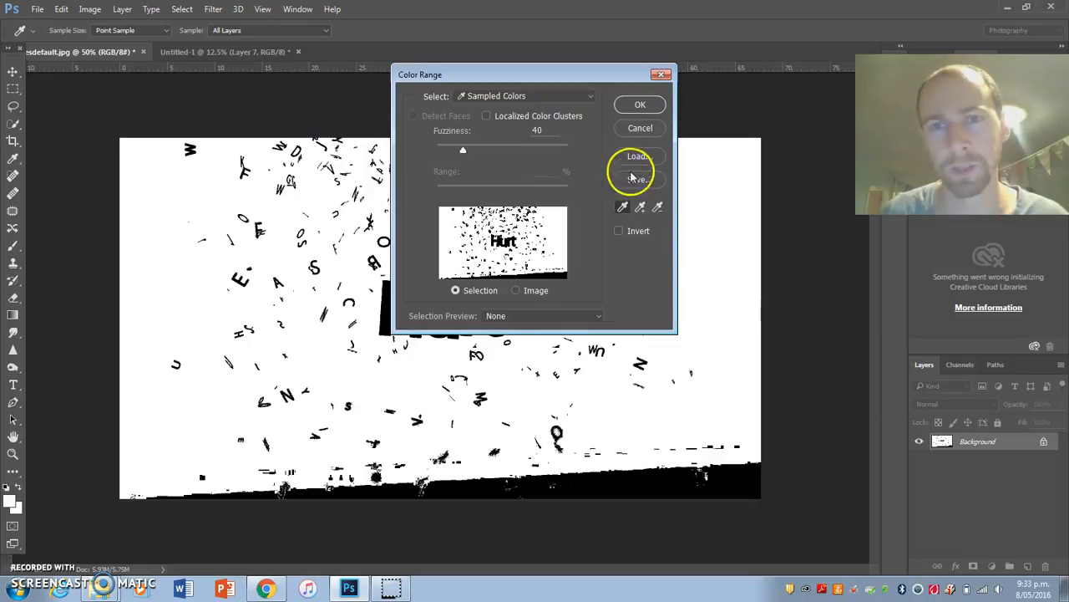
{"action": "left_click", "coordinate": [635, 122]}
- Unlock the Background layer, select the white areas with Color Range at fuzziness 40 and delete them
{"action": "left_click", "coordinate": [1041, 441]}
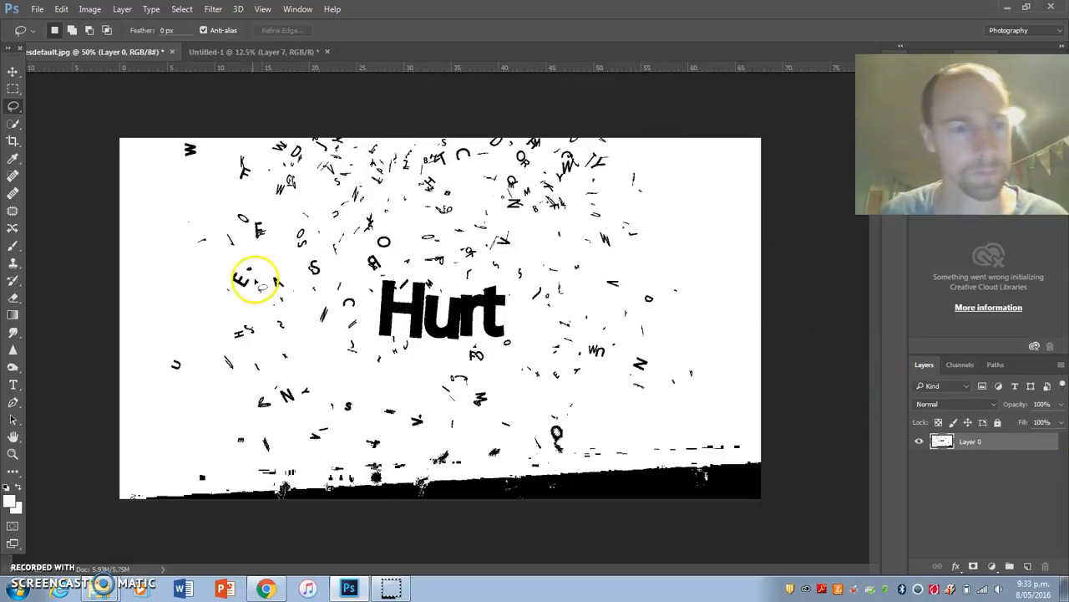
{"action": "left_click", "coordinate": [122, 10]}
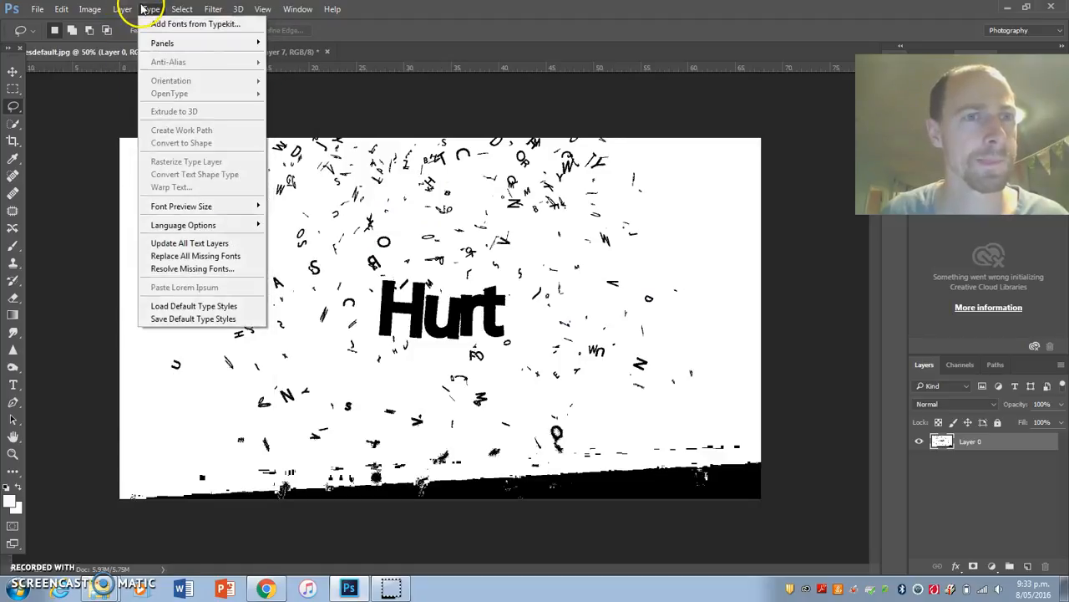
{"action": "left_click", "coordinate": [196, 137]}
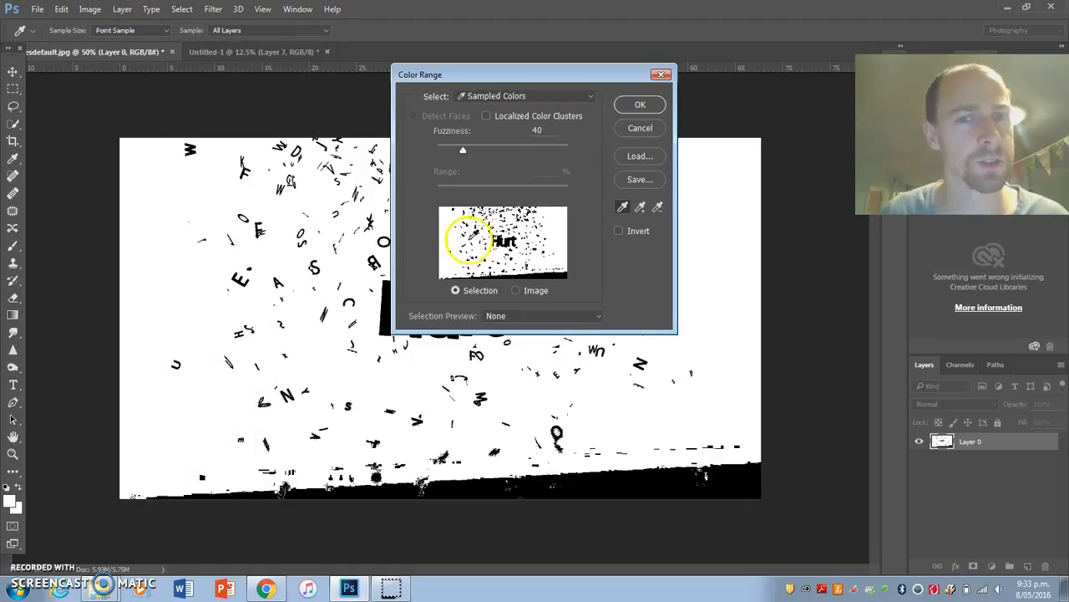
{"action": "left_click", "coordinate": [640, 104]}
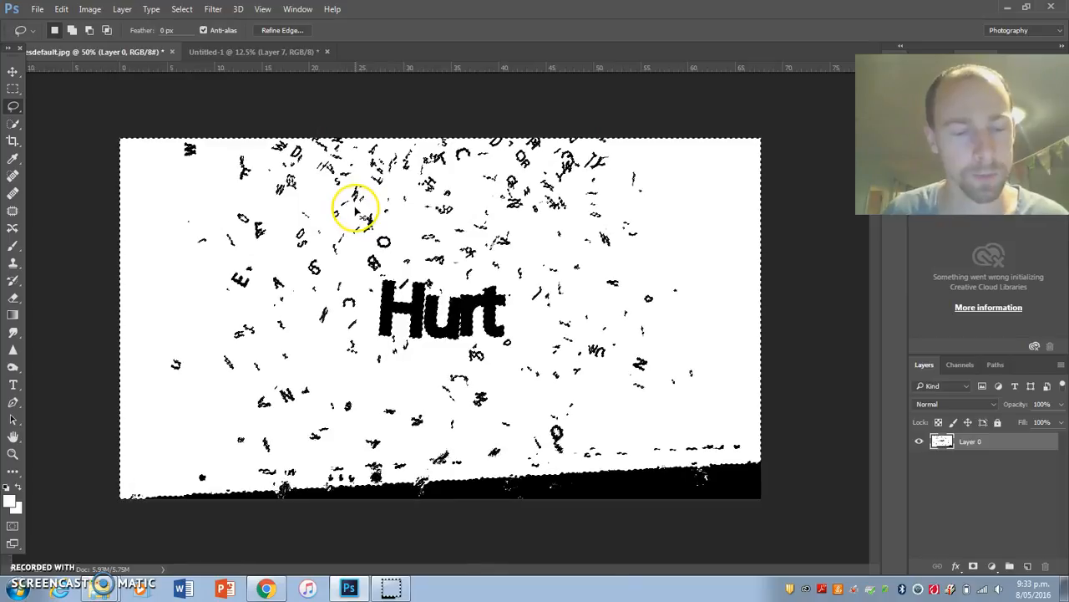
{"action": "key", "text": "Delete"}
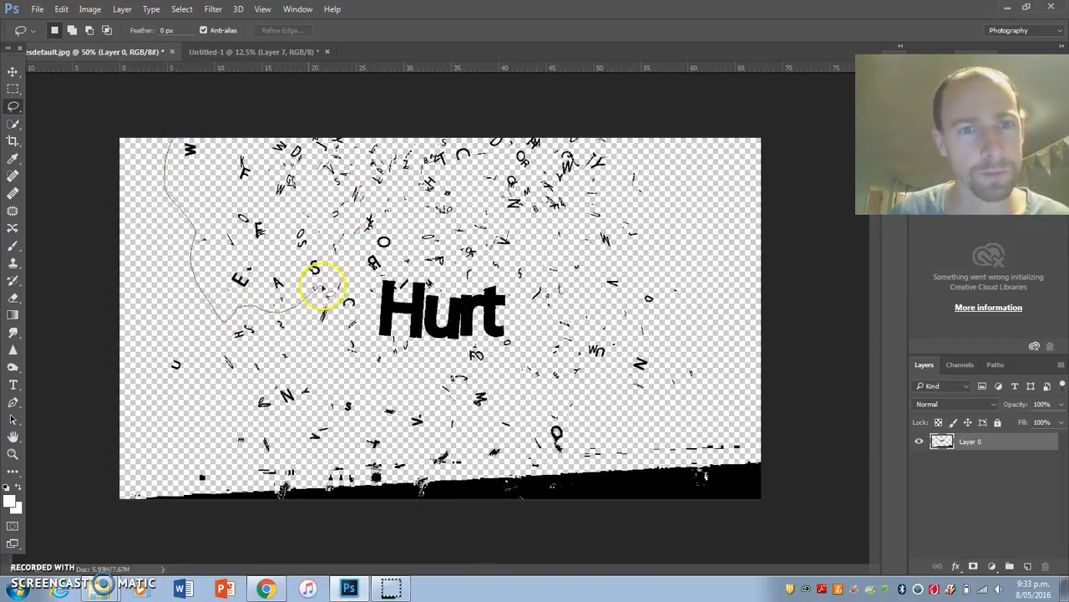
- Lasso the scattered letters above the word "Hurt", cut them out and paste them into the Untitled-1 poster as a new layer
{"action": "left_click_drag", "start_coordinate": [412, 242], "coordinate": [403, 242]}
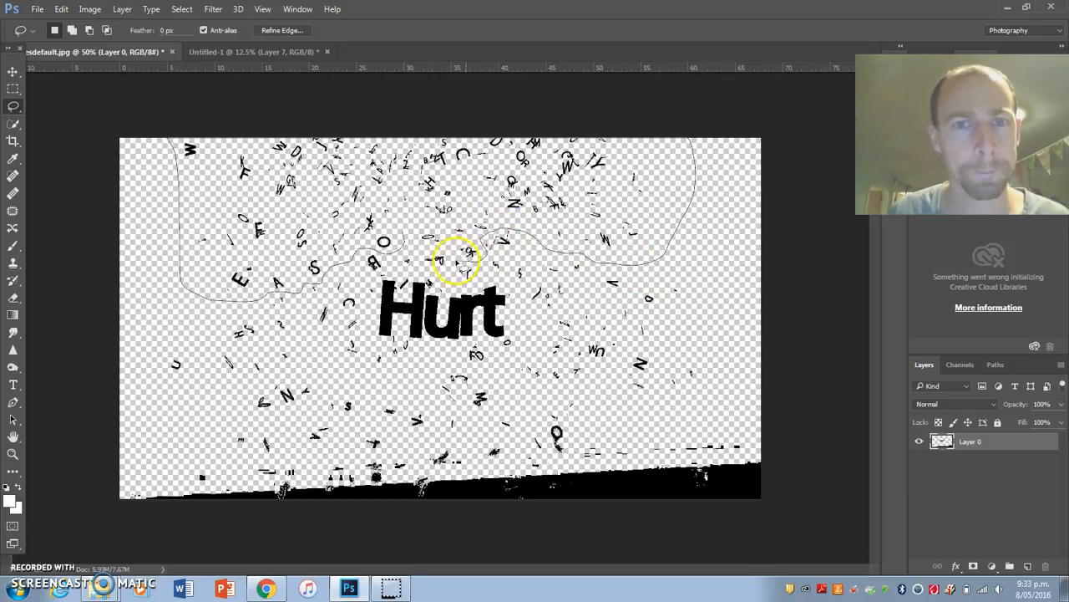
{"action": "key", "text": "Delete"}
{"action": "key", "text": "ctrl+d"}
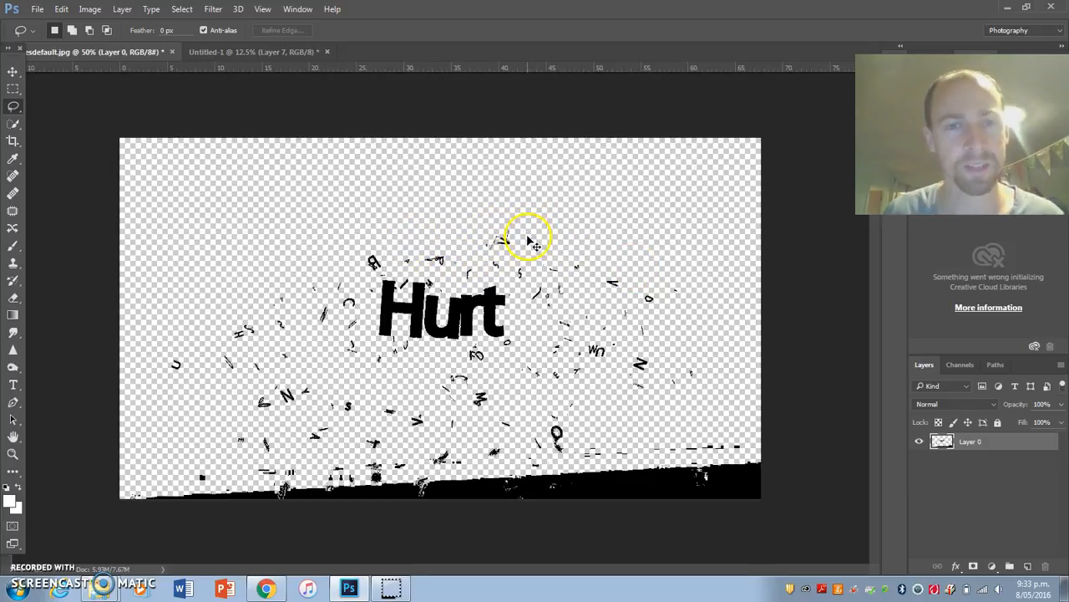
{"action": "left_click", "coordinate": [255, 52]}
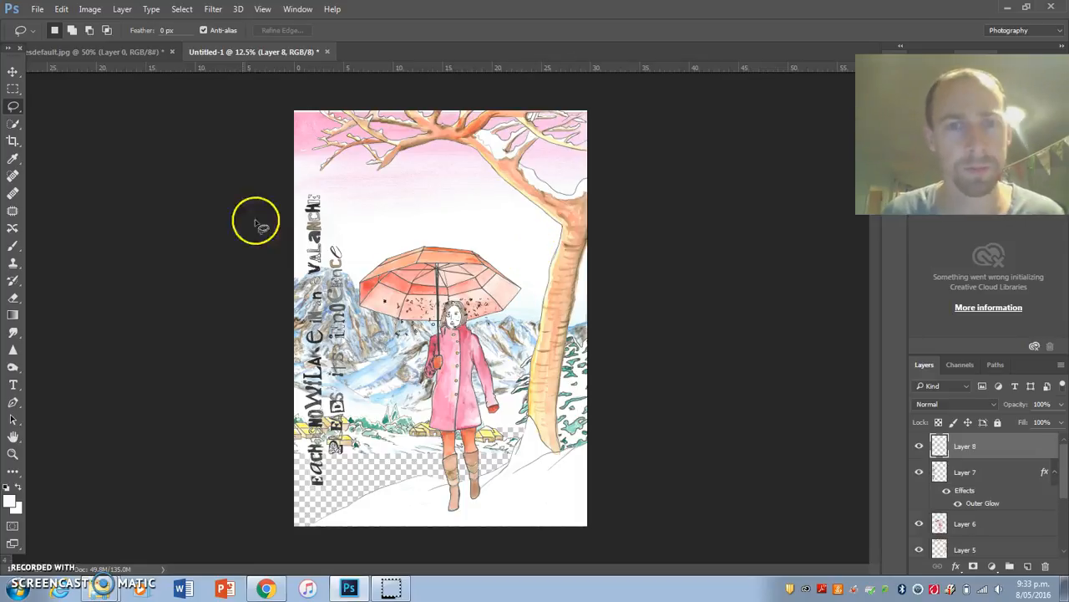
- Scale the pasted letters to about 435% and position them across the poster's sky, branches and umbrella top
{"action": "left_click", "coordinate": [14, 72]}
{"action": "left_click_drag", "start_coordinate": [417, 309], "coordinate": [384, 196]}
{"action": "key", "text": "ctrl+t"}
{"action": "left_click_drag", "start_coordinate": [448, 209], "coordinate": [781, 459]}
{"action": "left_click_drag", "start_coordinate": [500, 234], "coordinate": [468, 173]}
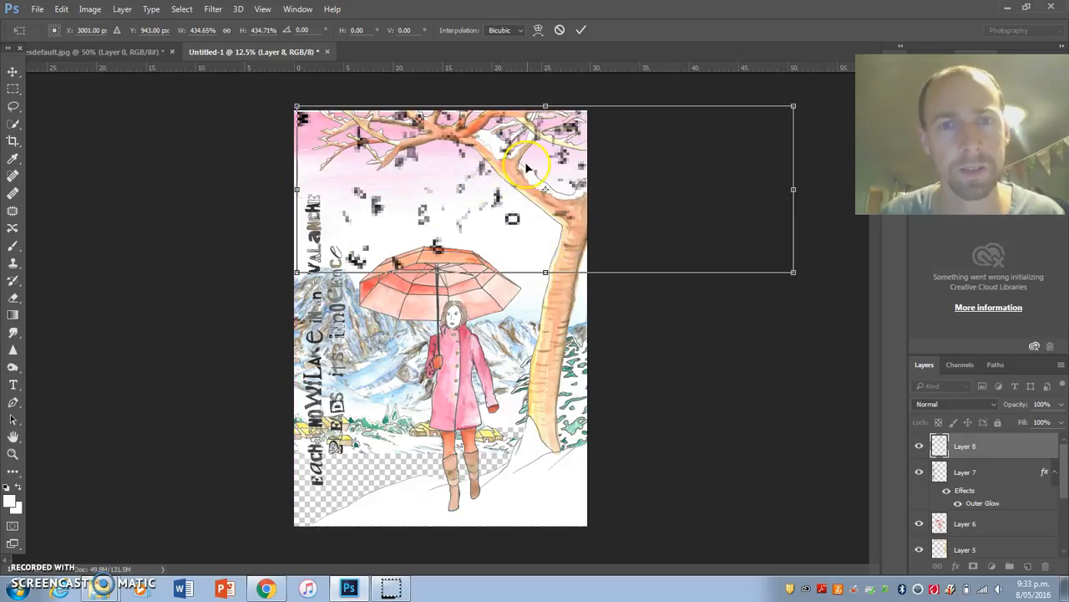
{"action": "key", "text": "Return"}
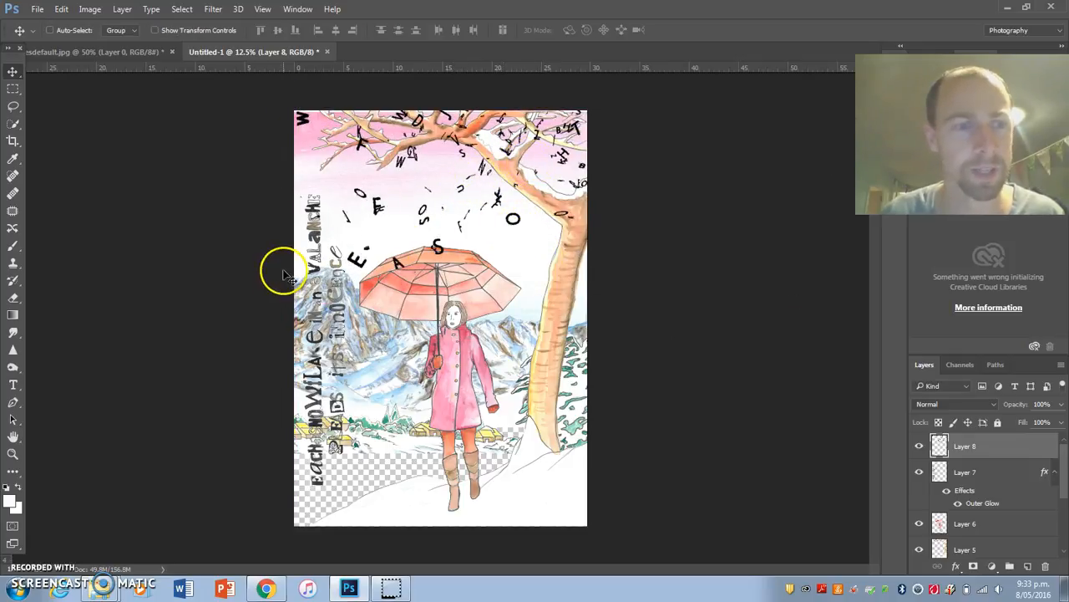
- Flatten the poster's layers into a single image
{"action": "left_click", "coordinate": [157, 10]}
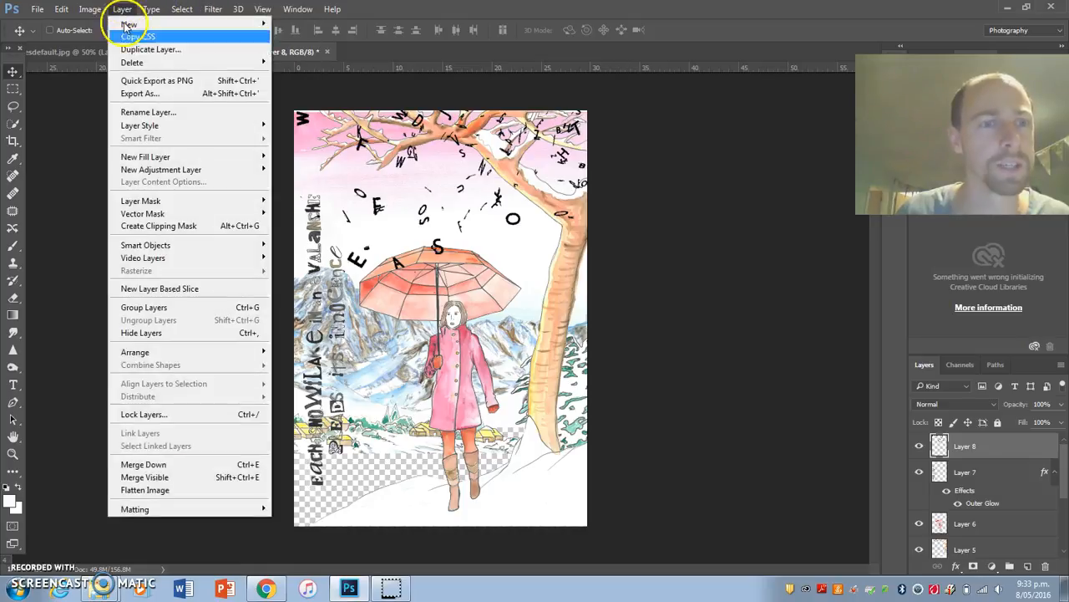
{"action": "left_click", "coordinate": [138, 488]}
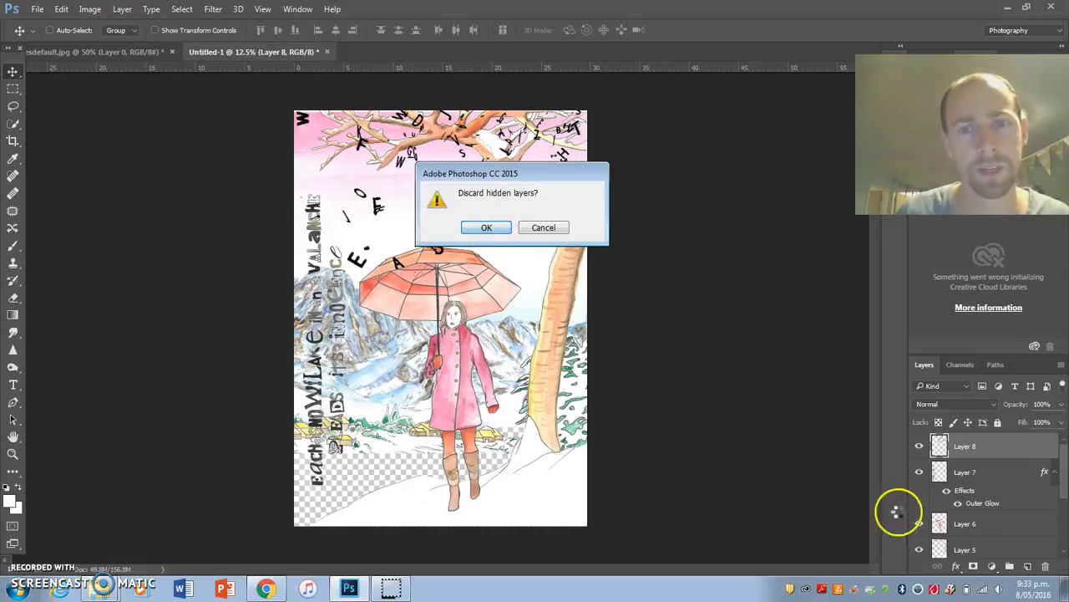